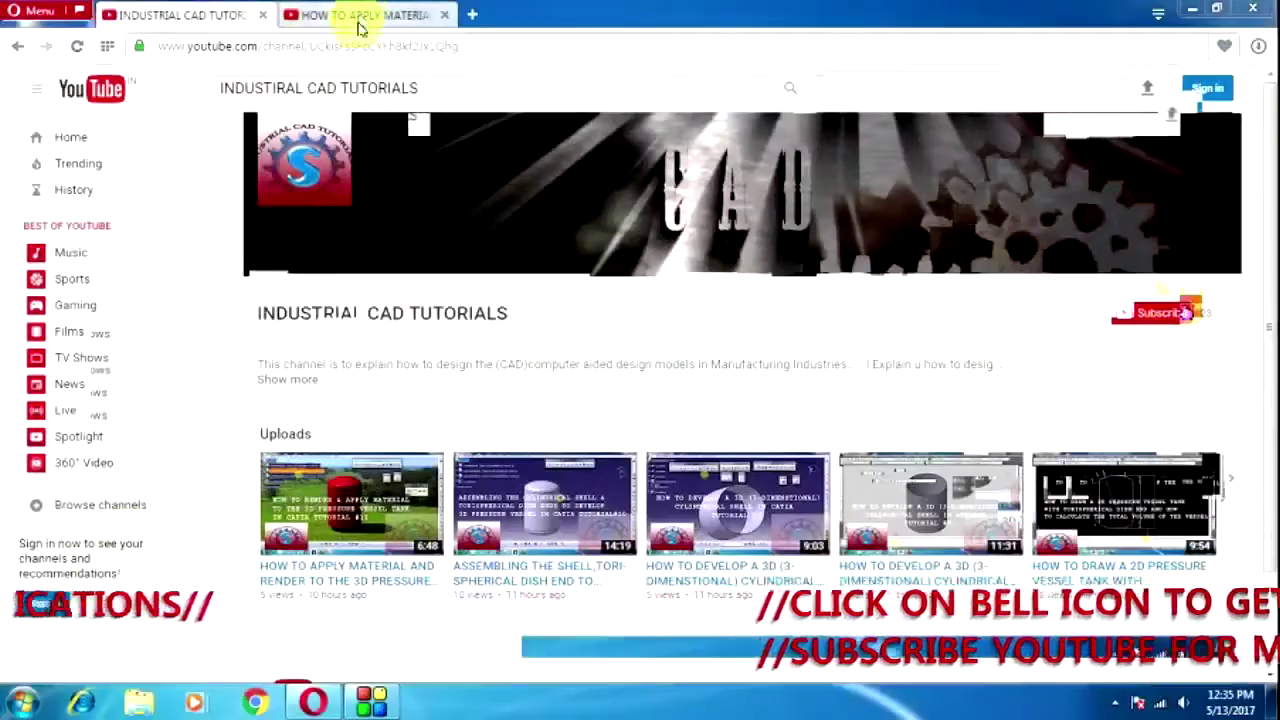
# Switch to the CATIA Tutorial #11 material-and-render video and expand its description to show the model download links
pyautogui.click(358, 28)
pyautogui.scroll(-3, 391, 420)
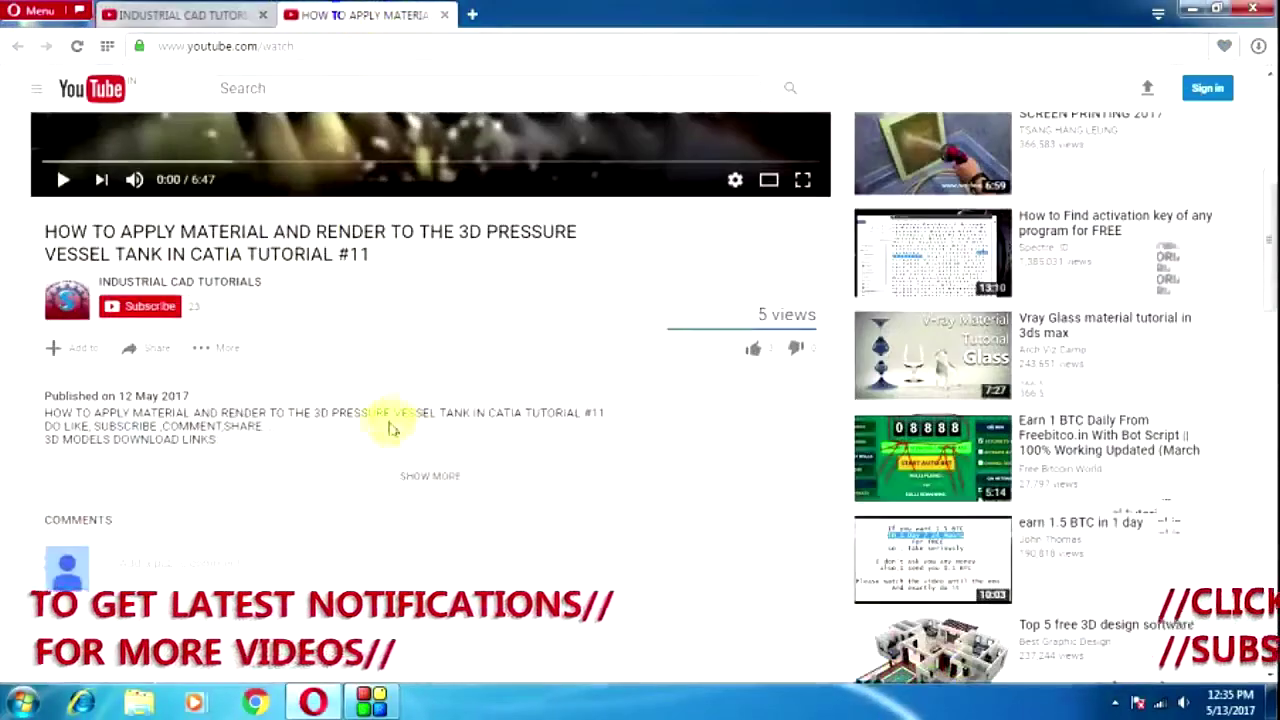
pyautogui.click(447, 478)
pyautogui.scroll(-3, 470, 445)
pyautogui.scroll(2, 493, 470)
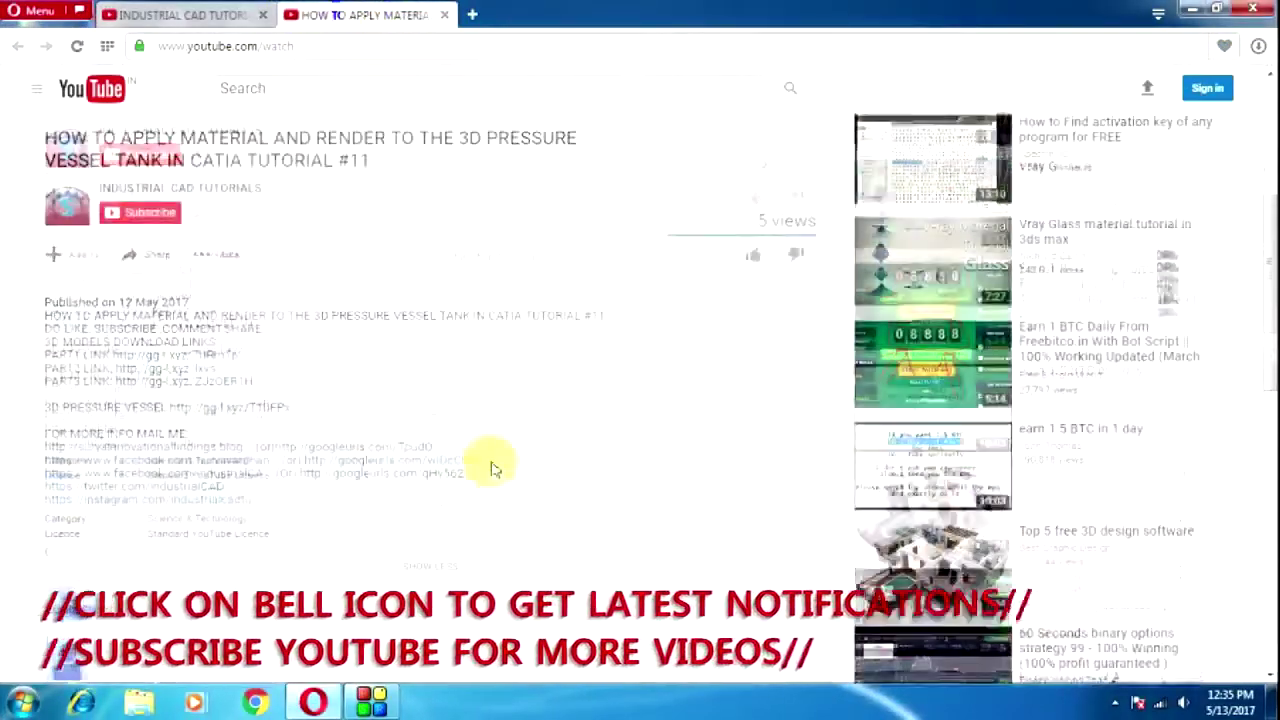
pyautogui.scroll(3, 492, 455)
pyautogui.scroll(-3, 491, 445)
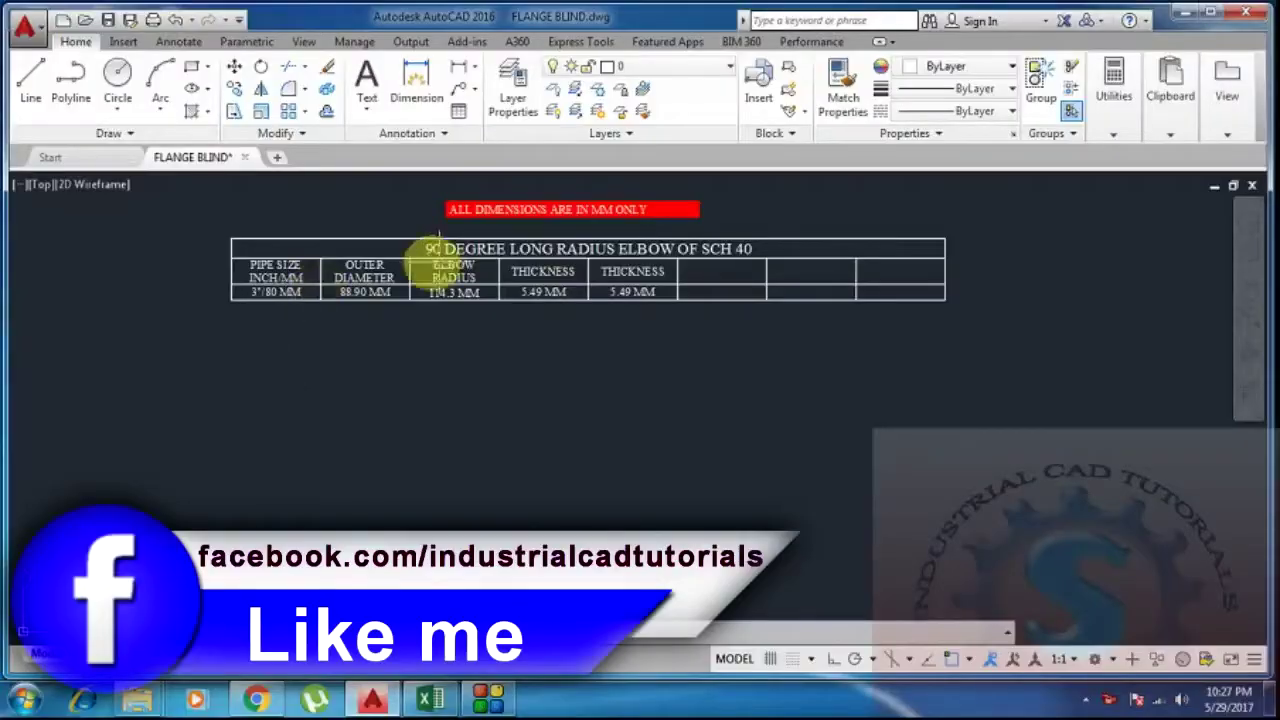
pyautogui.scroll(2, 471, 257)
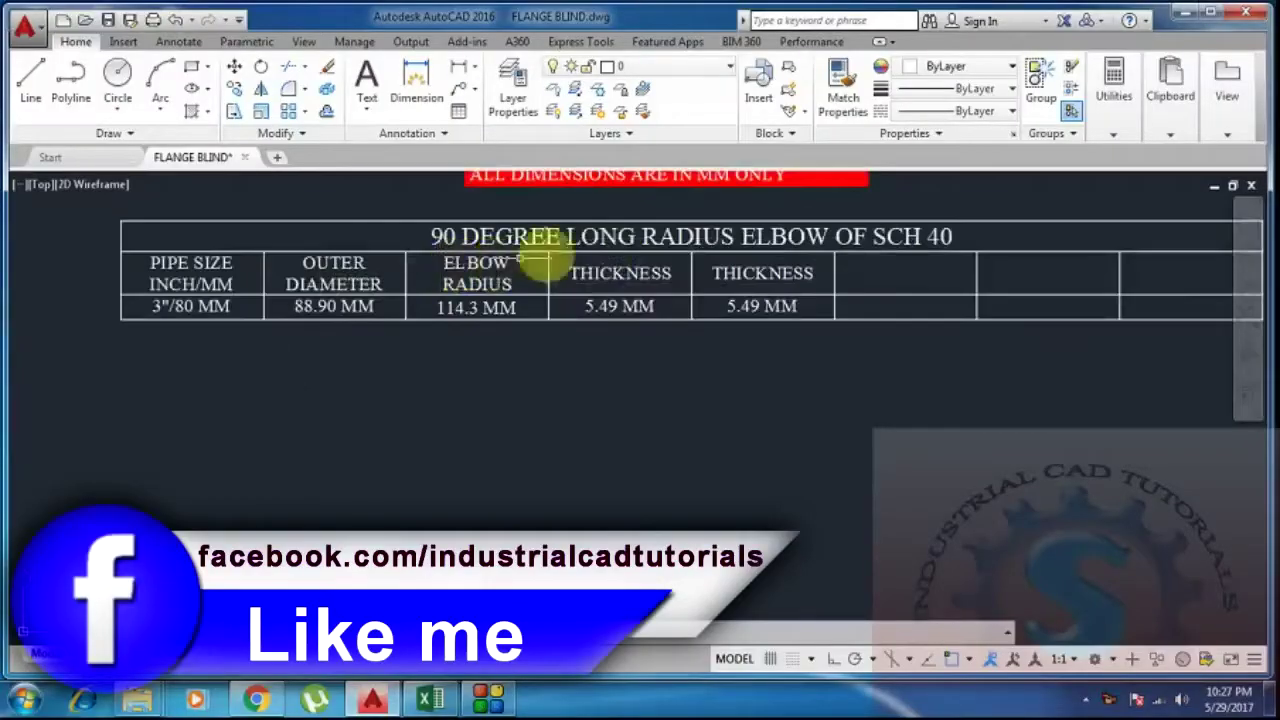
pyautogui.moveTo(571, 277); pyautogui.dragTo(543, 263, button='middle')
pyautogui.scroll(2, 453, 342)
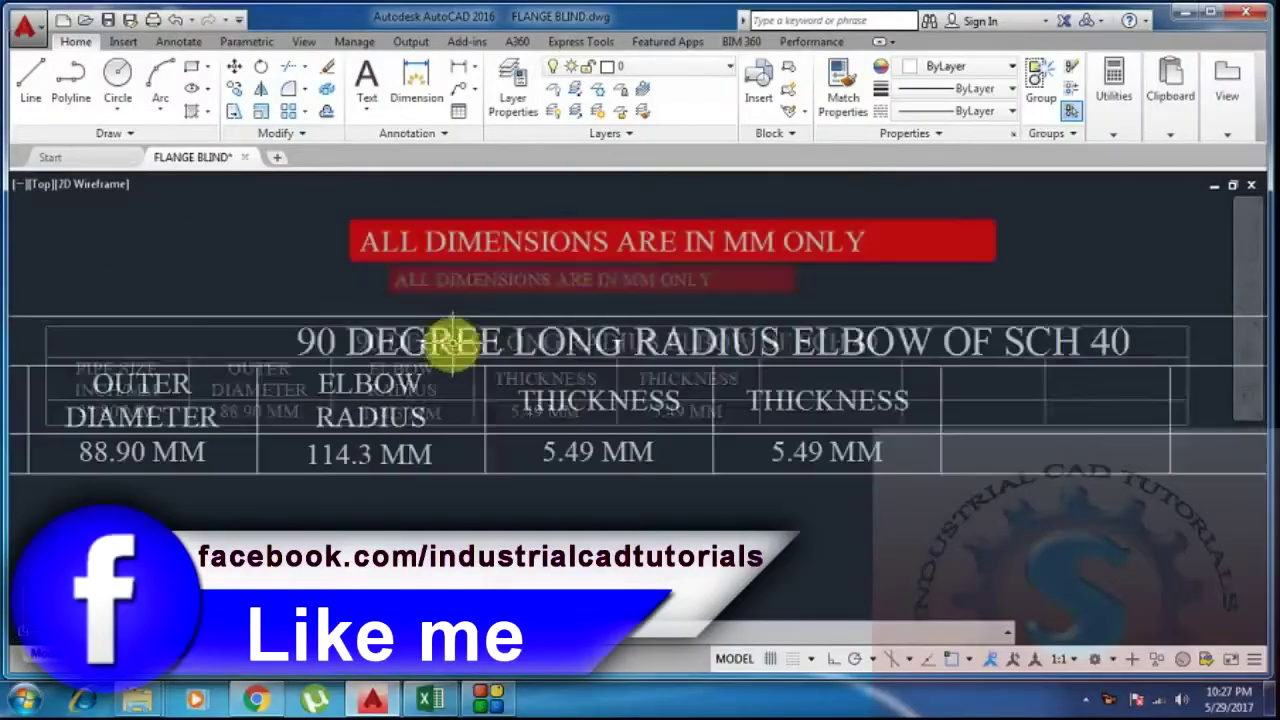
pyautogui.scroll(-2, 1055, 350)
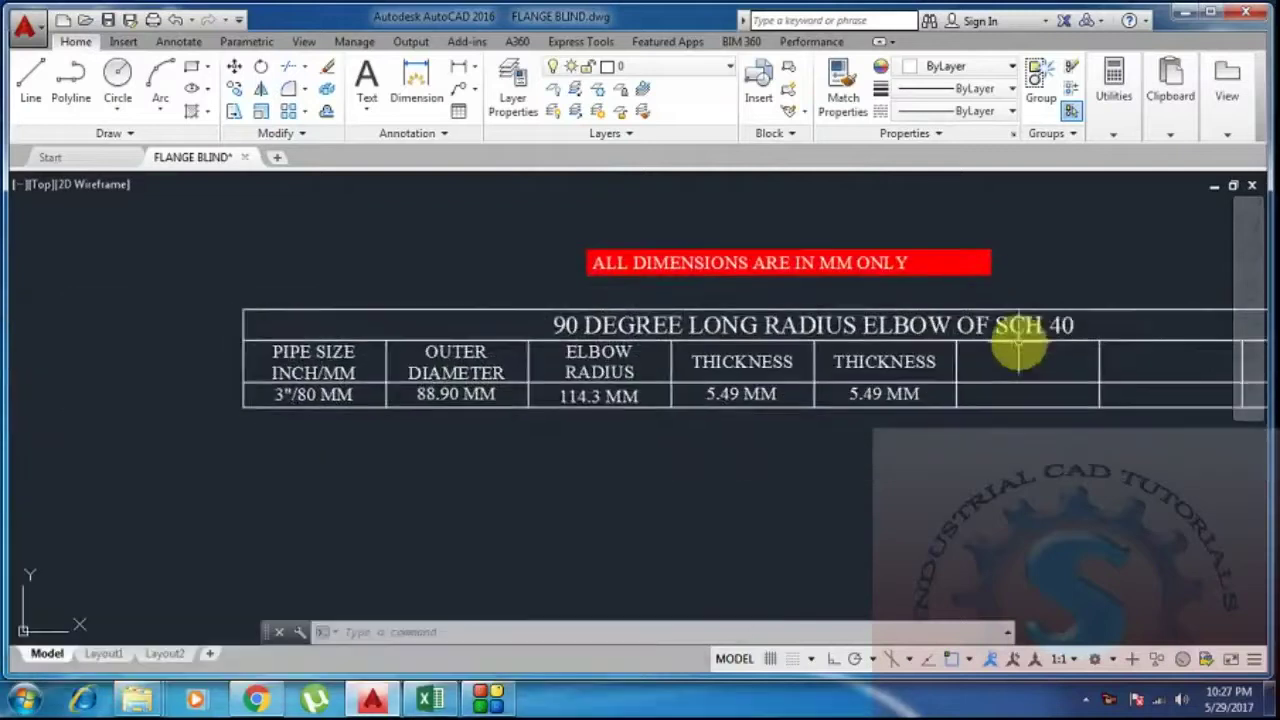
pyautogui.moveTo(680, 400); pyautogui.dragTo(457, 366, button='middle')
pyautogui.scroll(2, 160, 420)
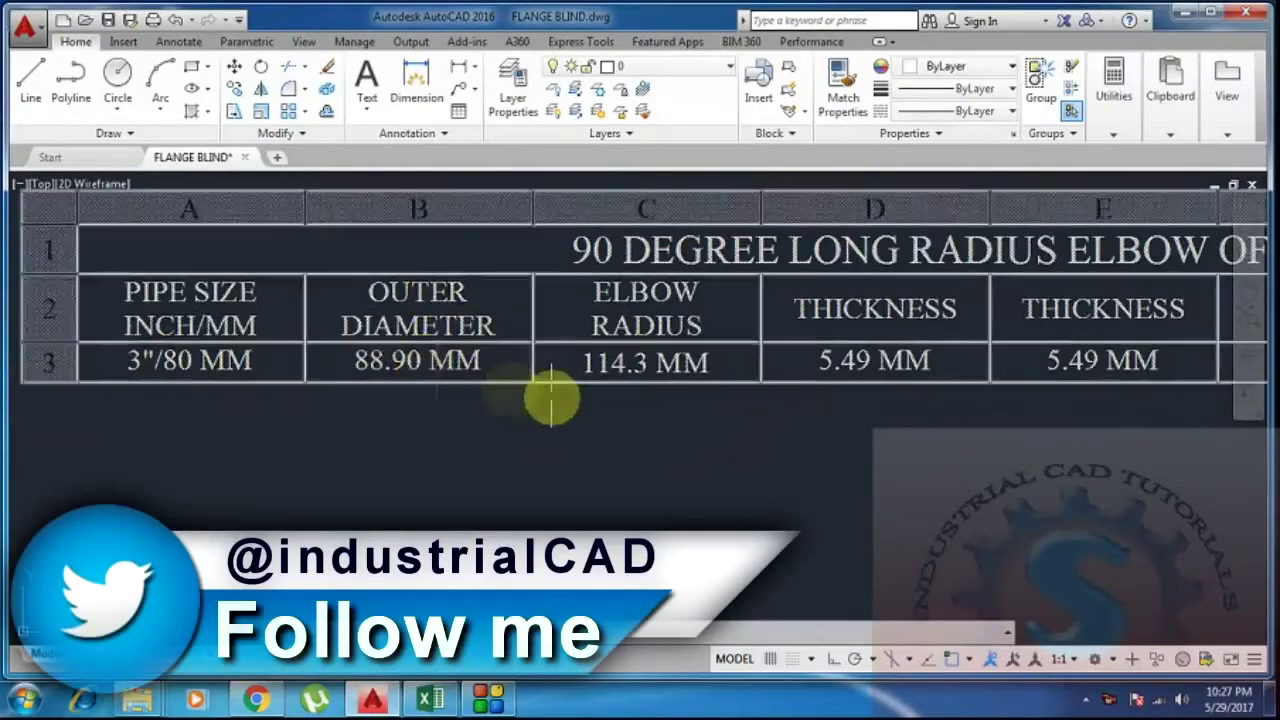
pyautogui.moveTo(543, 400); pyautogui.dragTo(386, 423, button='middle')
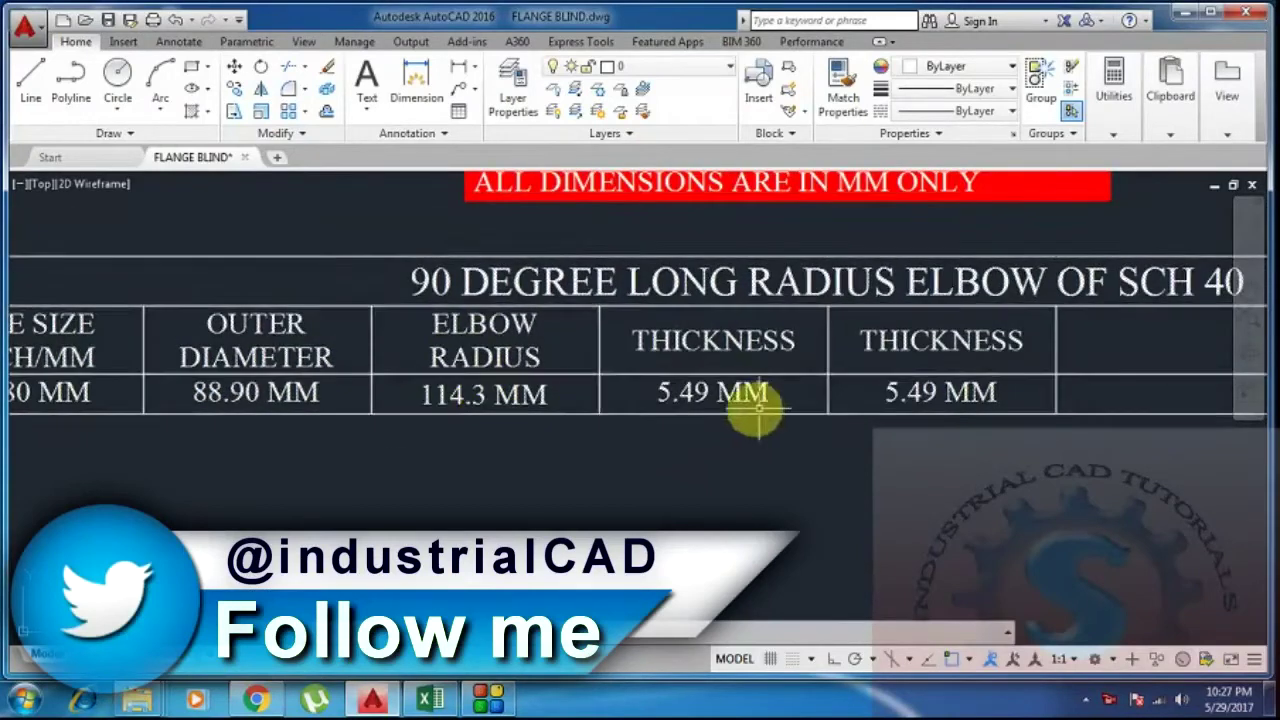
pyautogui.moveTo(751, 414); pyautogui.dragTo(620, 414, button='middle')
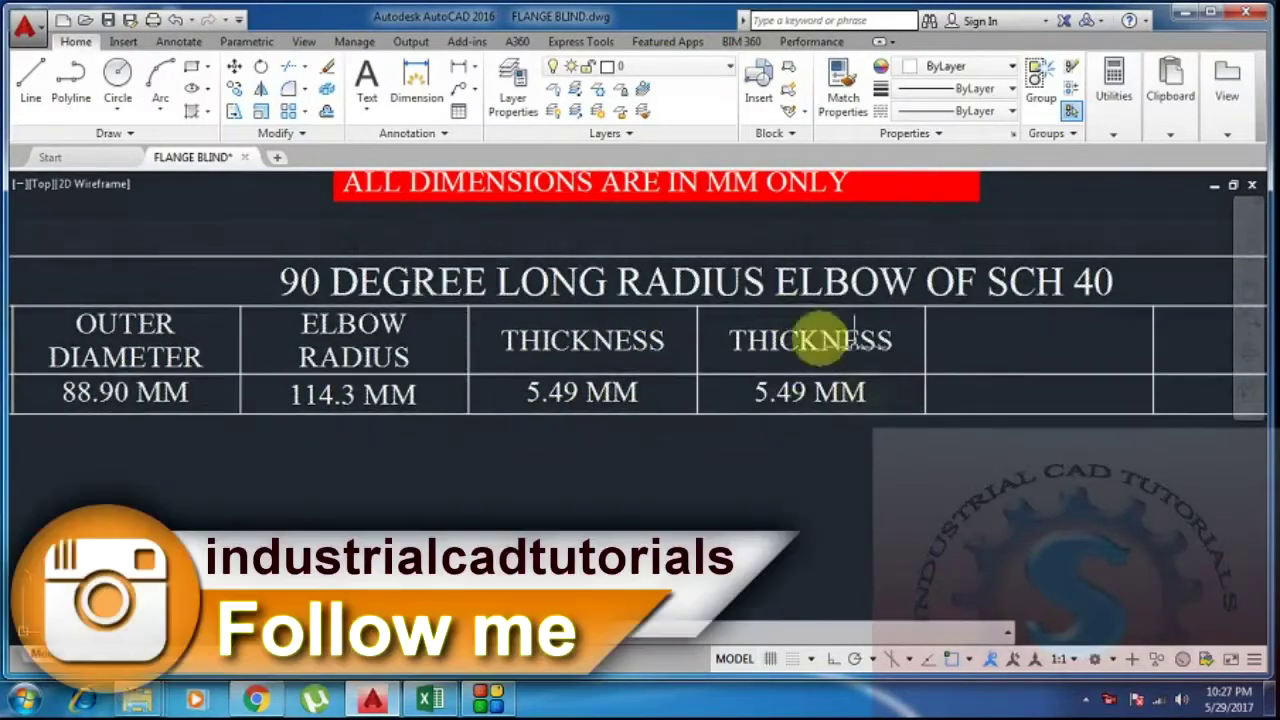
pyautogui.scroll(-2, 852, 393)
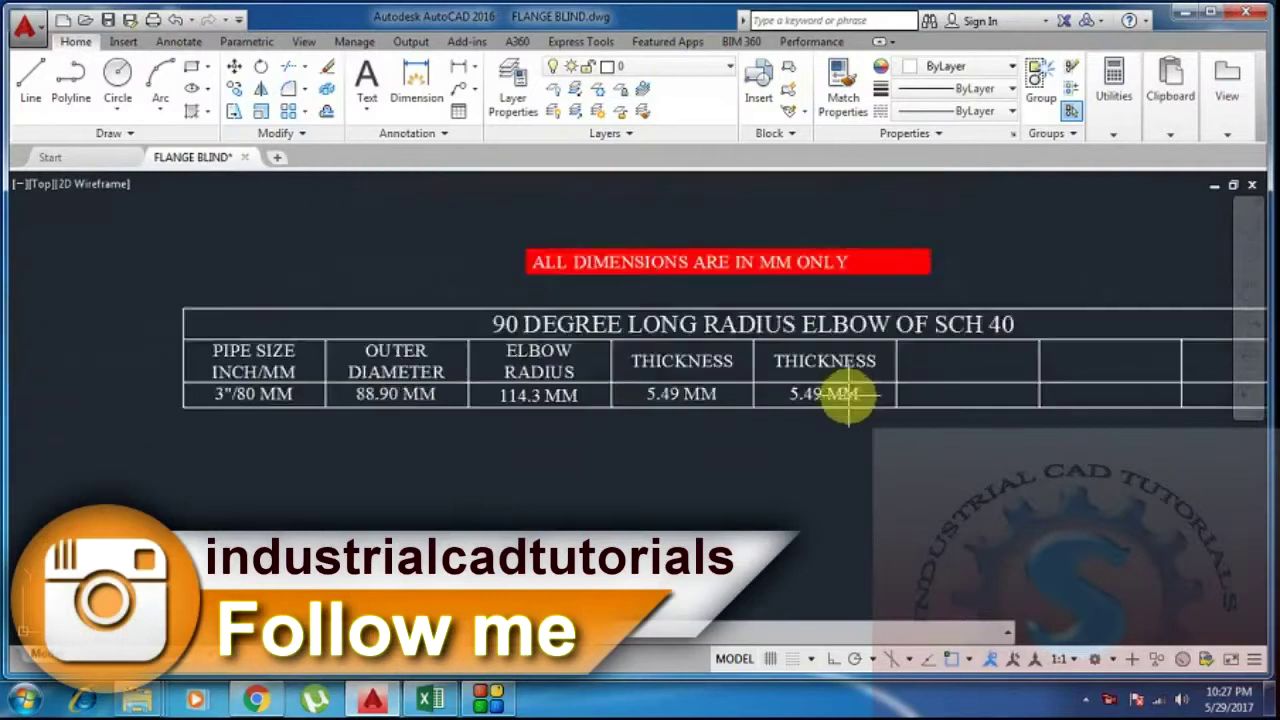
pyautogui.moveTo(843, 400); pyautogui.dragTo(806, 398, button='middle')
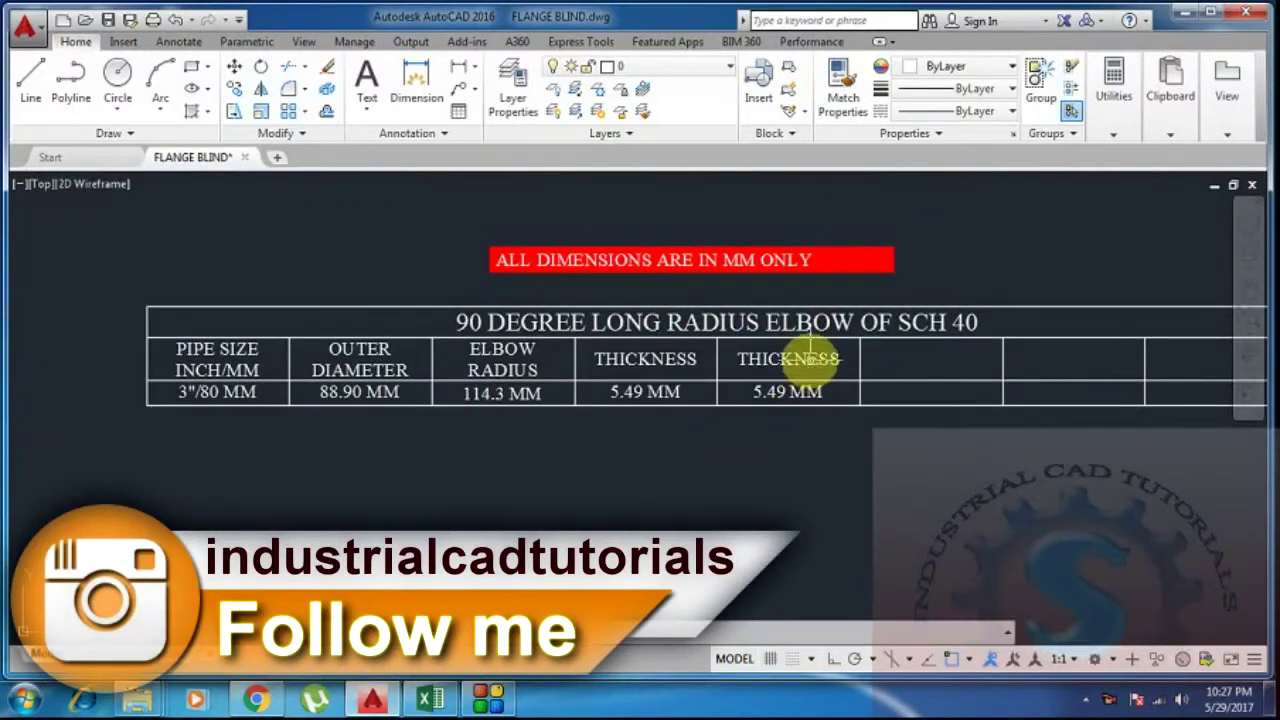
pyautogui.click(810, 352)
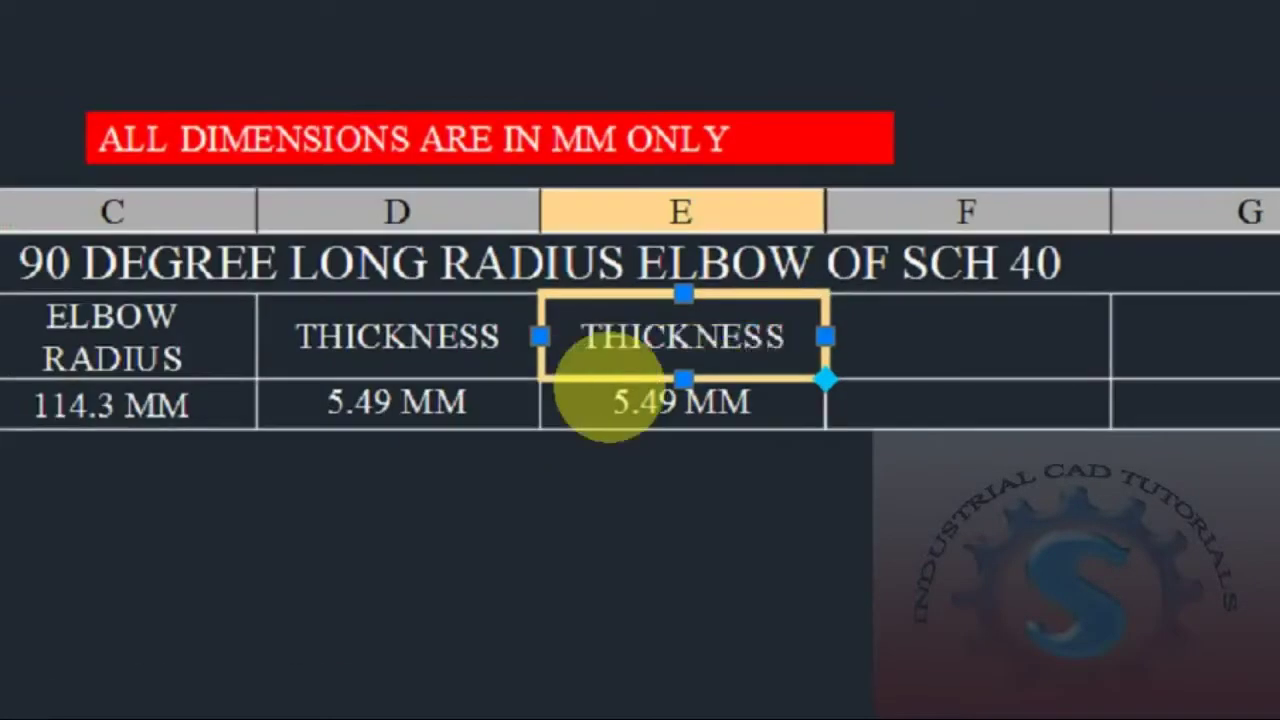
# Clear the duplicate THICKNESS heading and 5.49 MM value from cells E2 and E3
pyautogui.press('Delete')
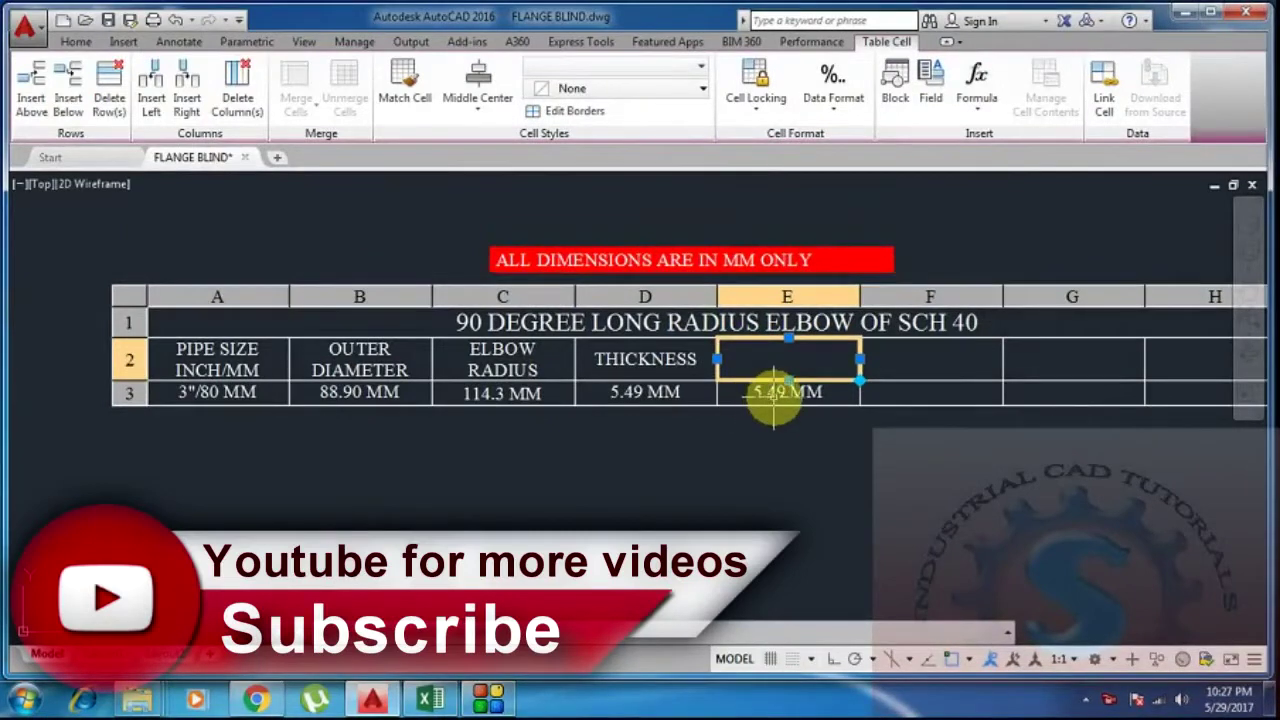
pyautogui.click(773, 395)
pyautogui.press('Delete')
pyautogui.press('Right')
pyautogui.press('Right')
pyautogui.press('Right')
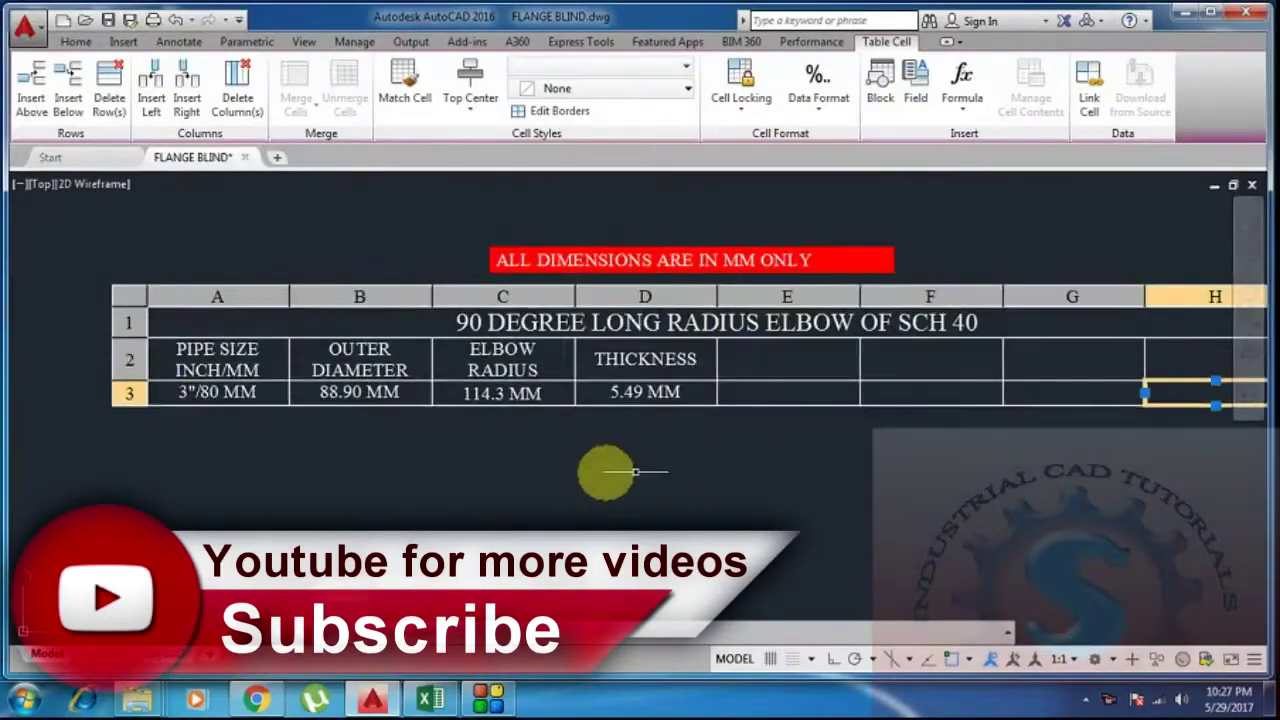
pyautogui.scroll(-3, 623, 363)
pyautogui.scroll(3, 457, 297)
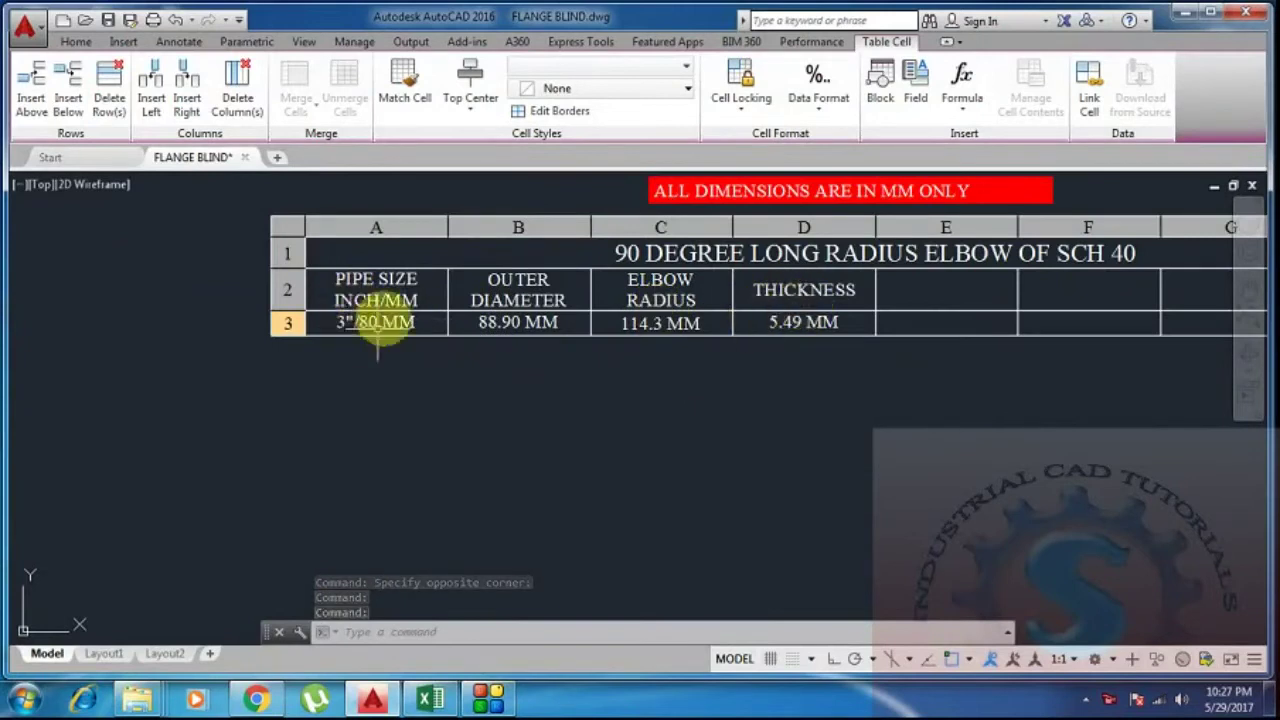
pyautogui.scroll(-4, 666, 451)
pyautogui.scroll(3, 517, 357)
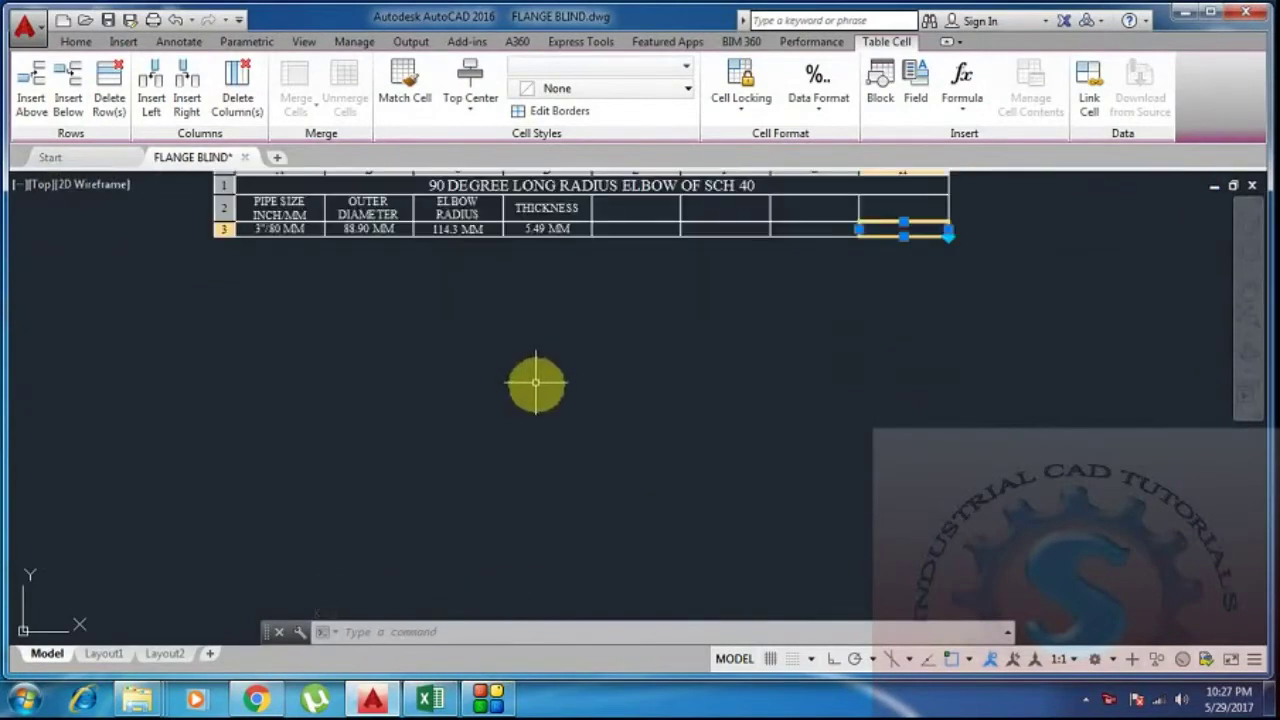
pyautogui.scroll(1, 543, 470)
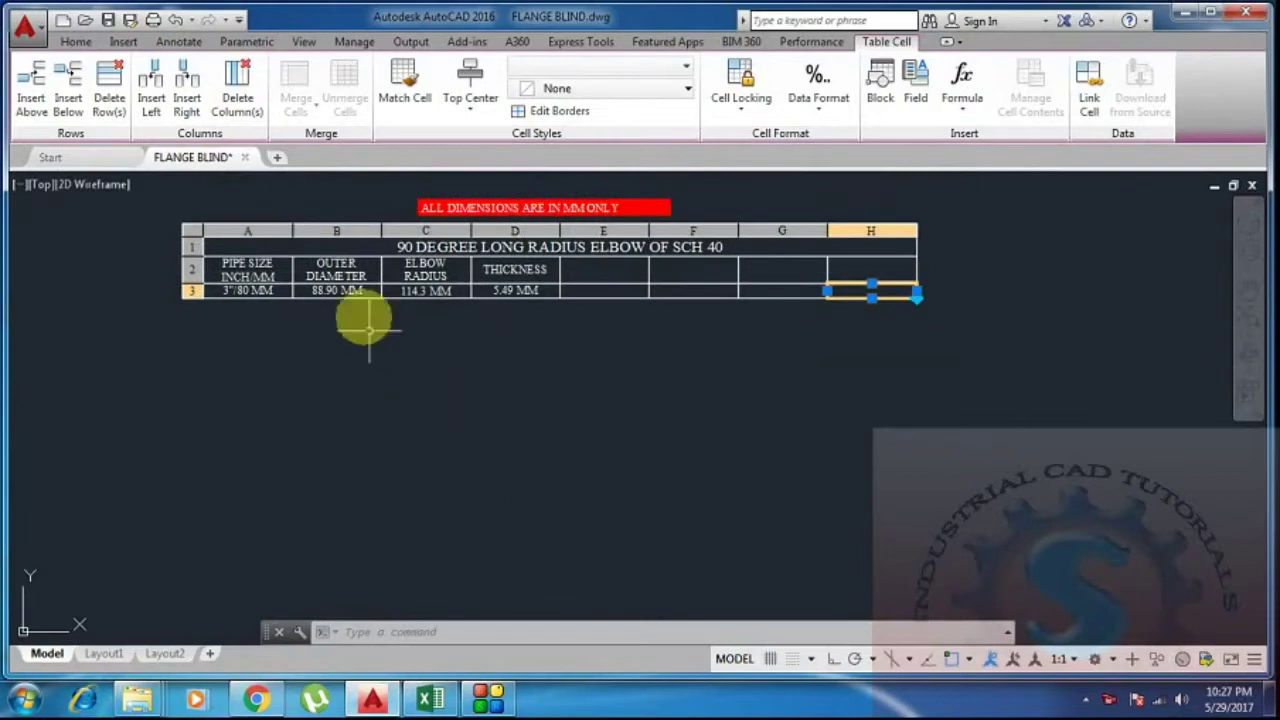
pyautogui.scroll(2, 330, 310)
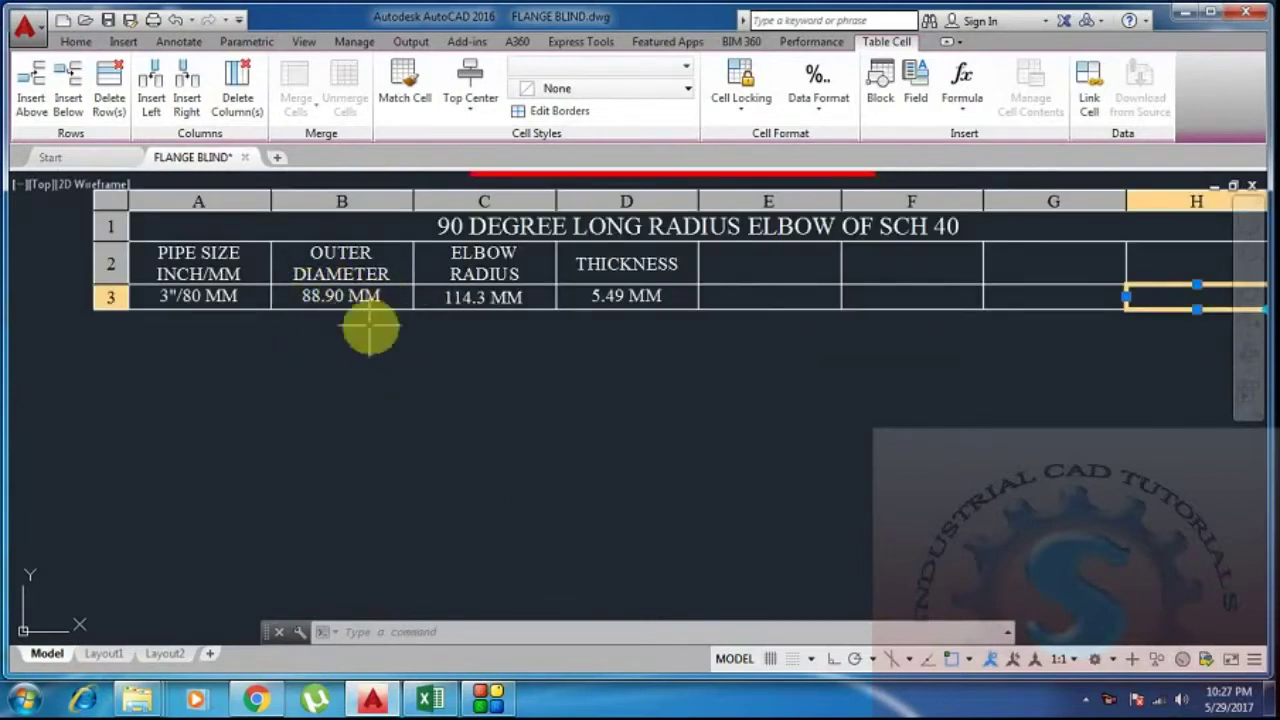
pyautogui.scroll(-2, 460, 297)
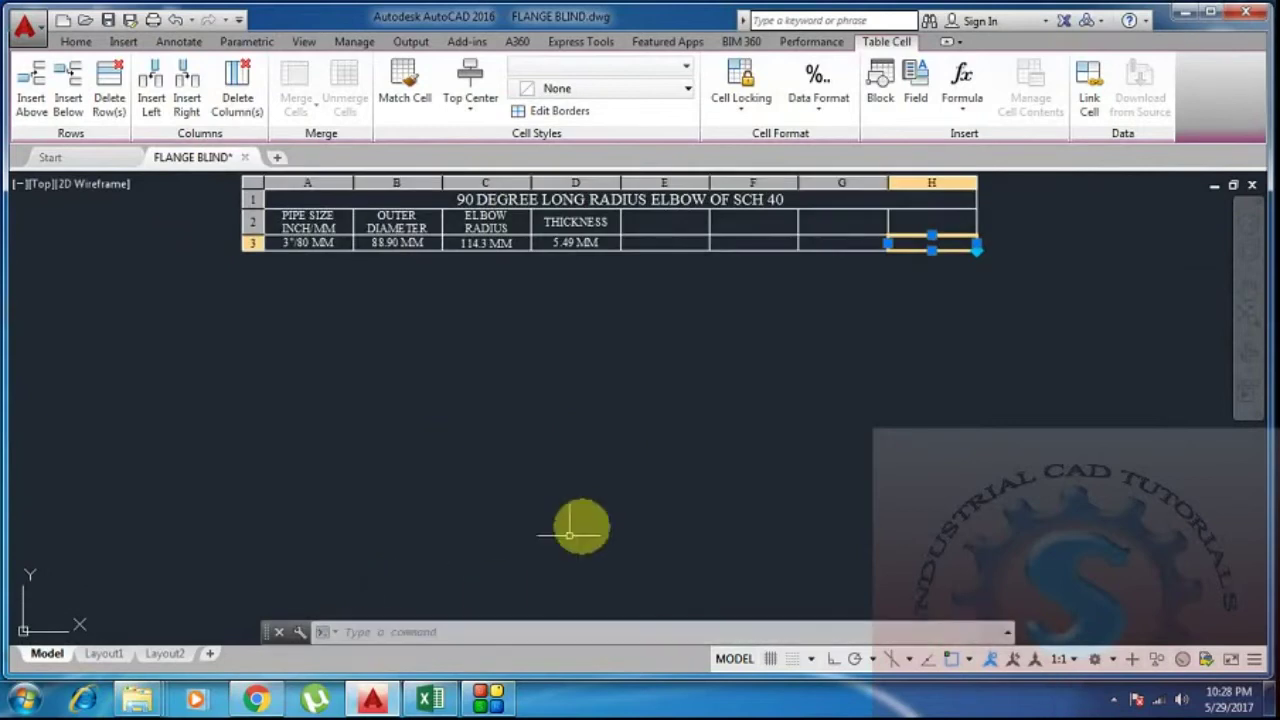
# Leave table editing and start the CIRCLE command
pyautogui.click(410, 600)
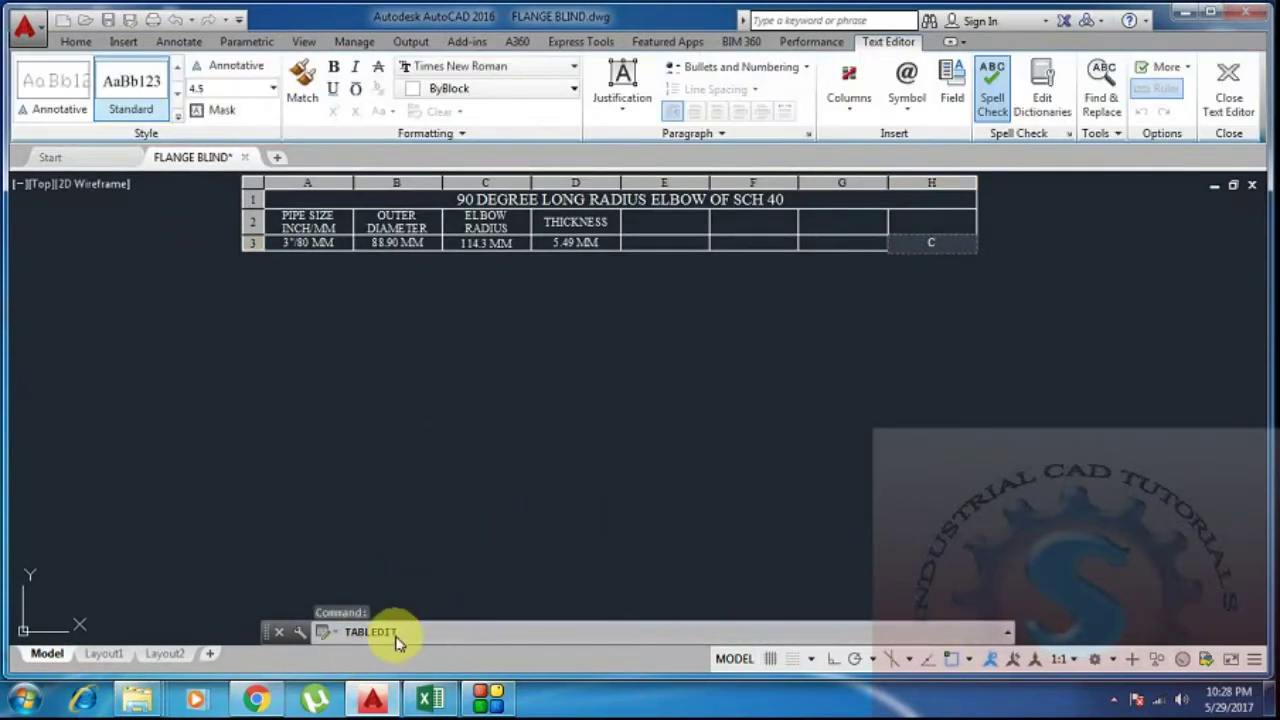
pyautogui.press('Escape')
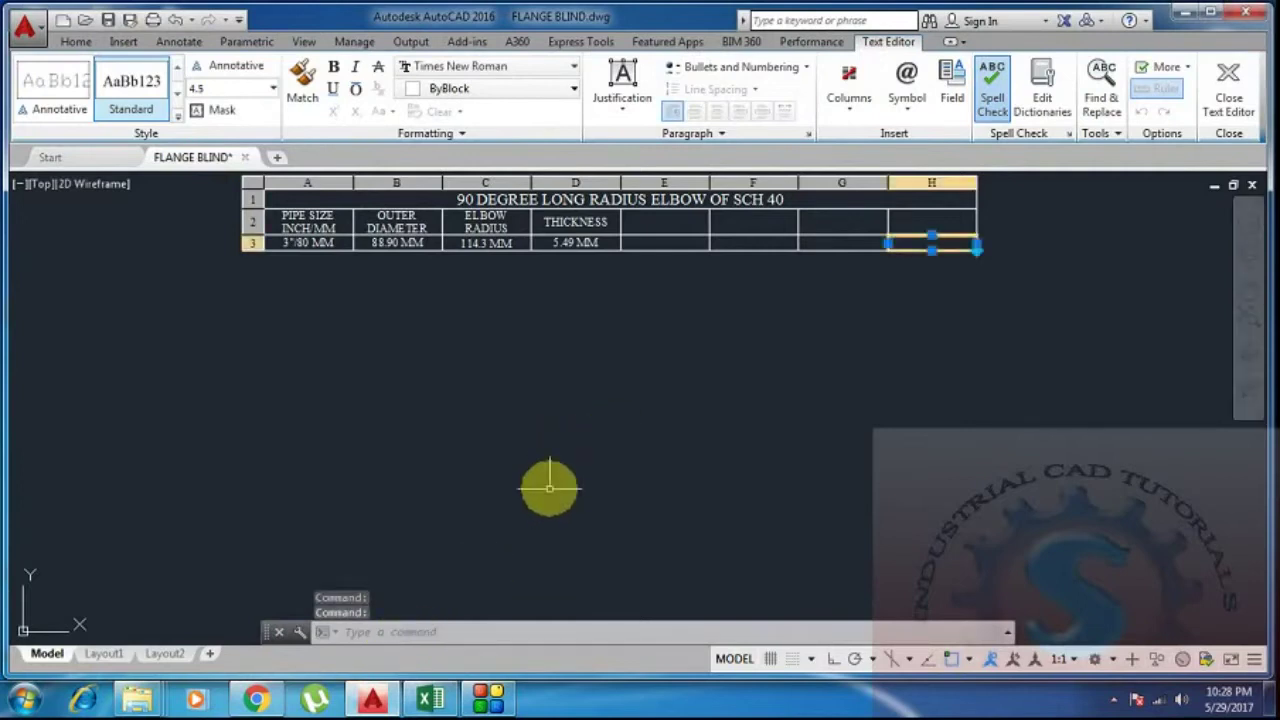
pyautogui.press('Escape')
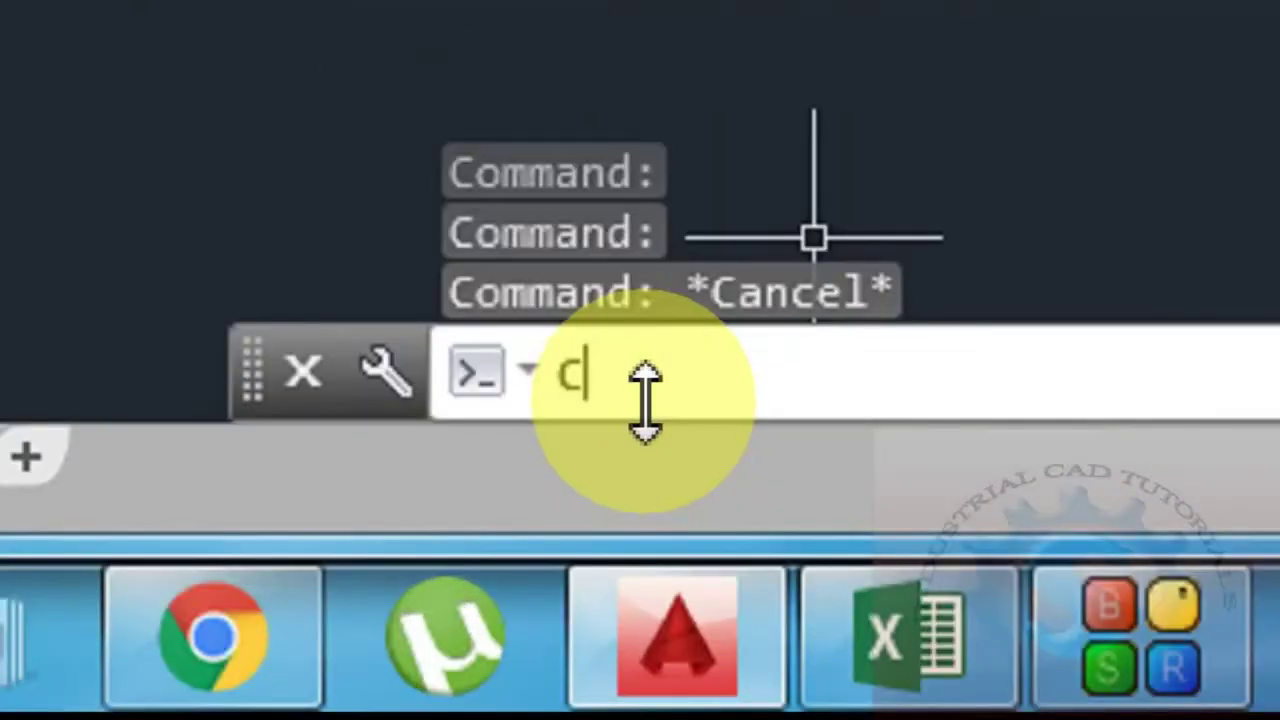
pyautogui.press('Return')
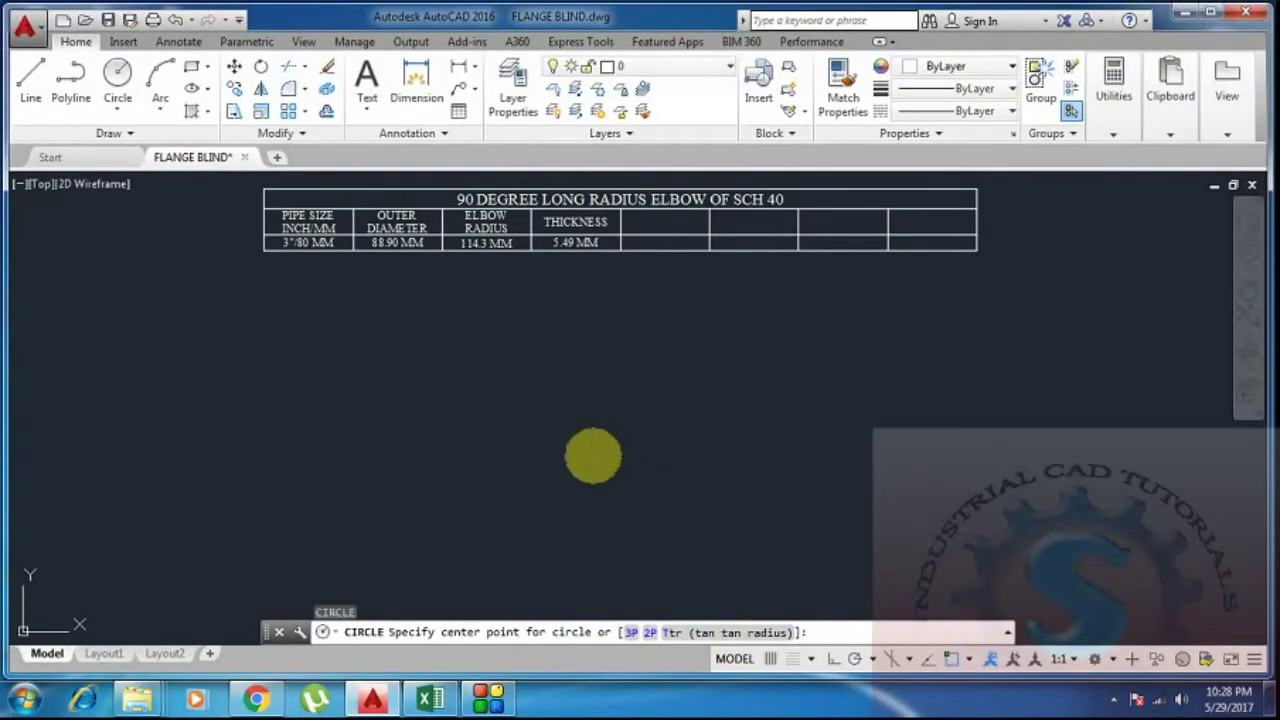
# Draw a circle of radius 114.3 below the elbow data table
pyautogui.click(593, 456)
pyautogui.write('R')
pyautogui.press('Return')
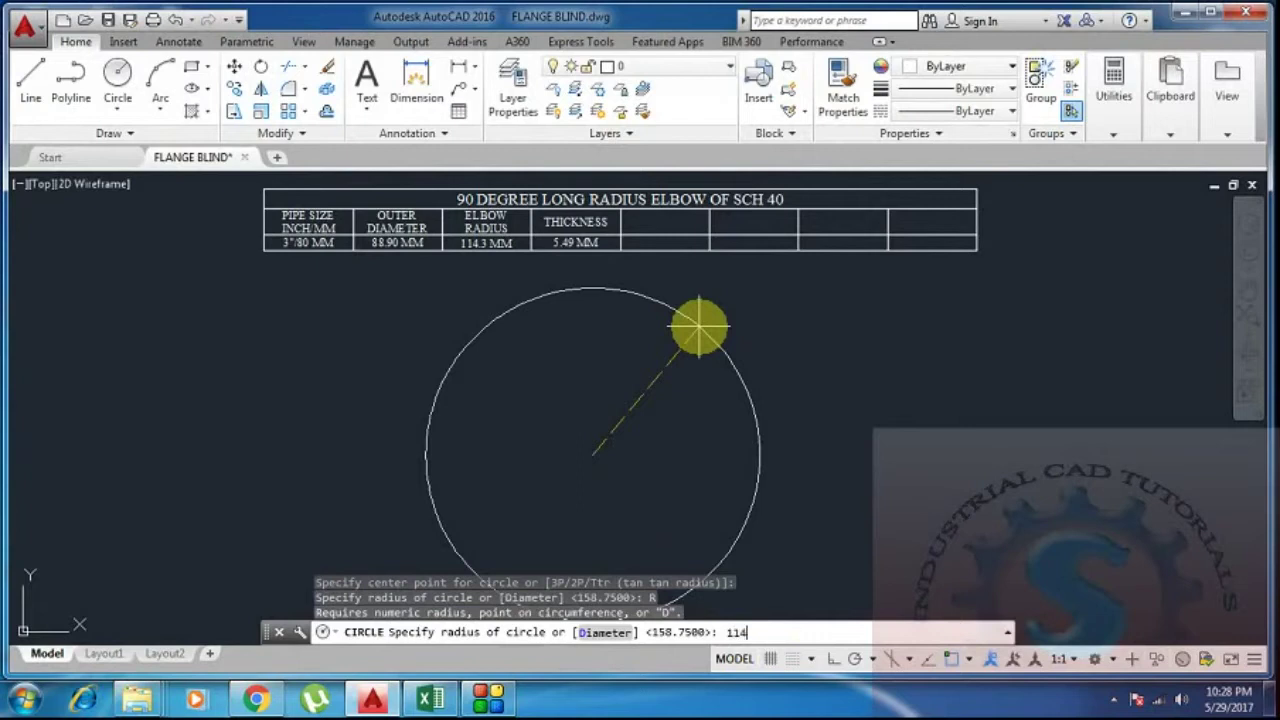
pyautogui.press('Return')
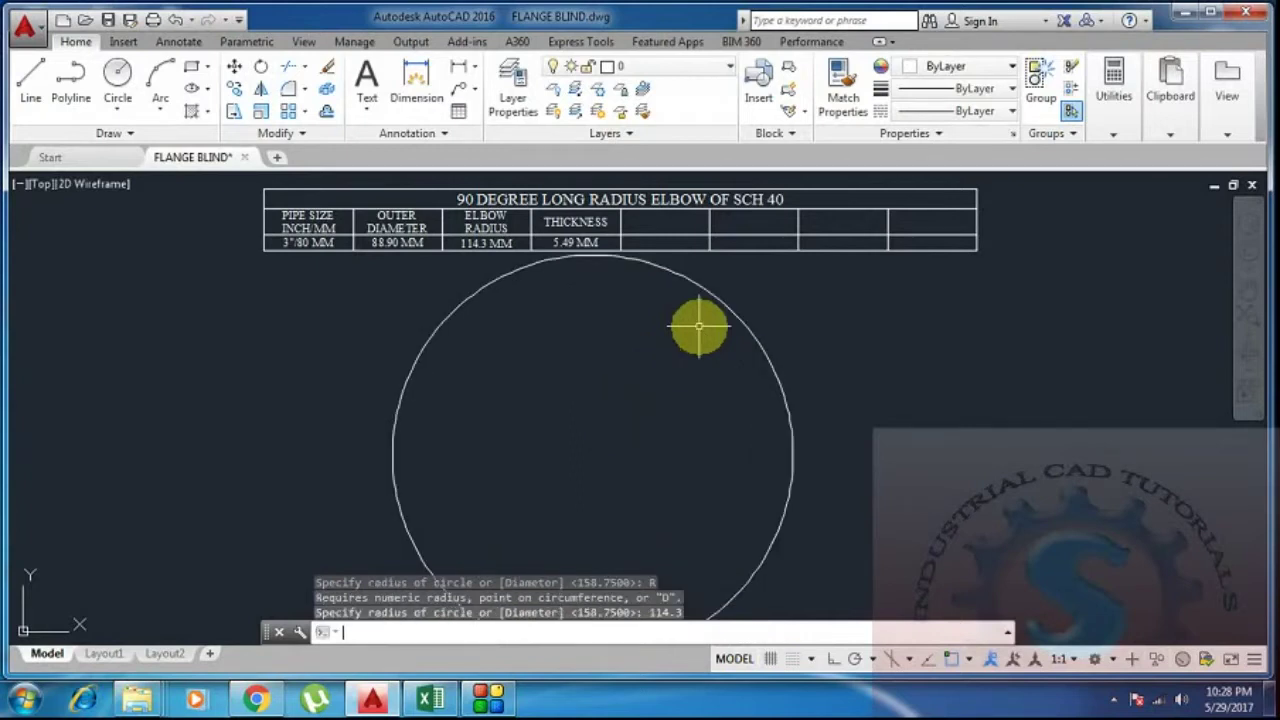
pyautogui.scroll(-3, 697, 323)
pyautogui.scroll(4, 640, 395)
pyautogui.scroll(-4, 616, 408)
pyautogui.scroll(5, 649, 466)
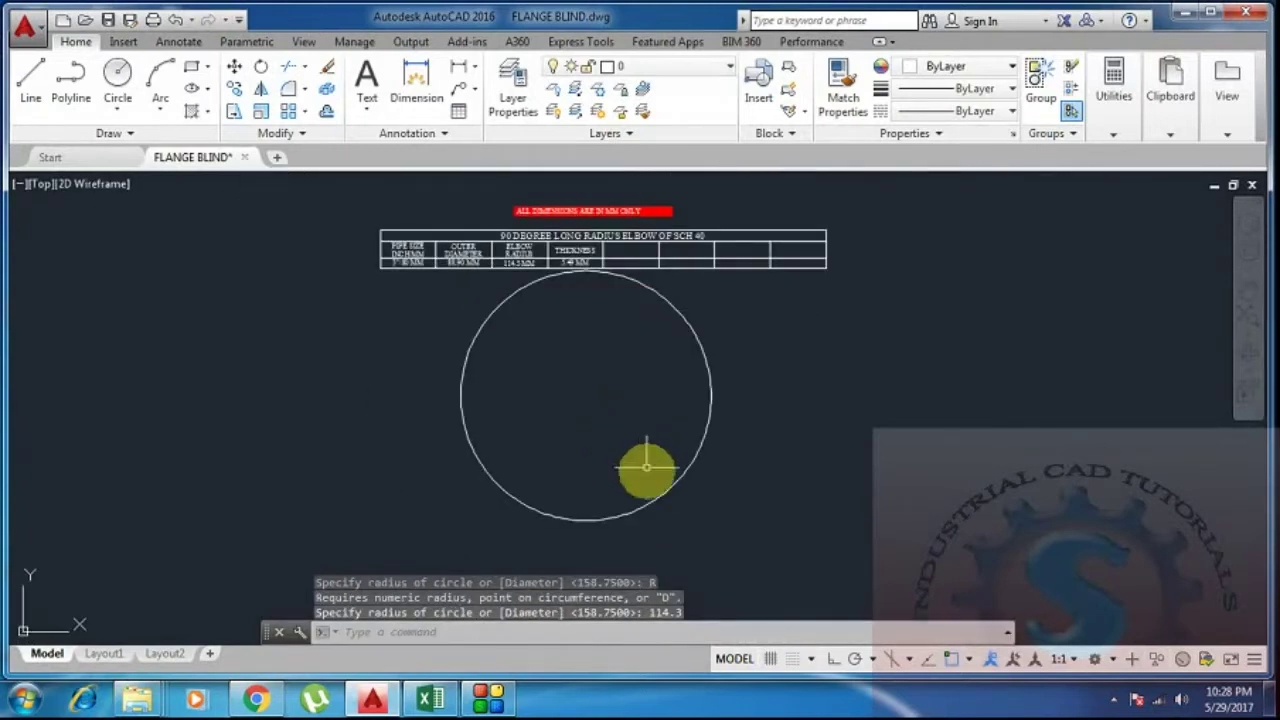
pyautogui.scroll(-1, 569, 397)
# Move the circle lower and to the right with MOVE
pyautogui.moveTo(531, 425); pyautogui.dragTo(525, 441, button='middle')
pyautogui.scroll(-2, 628, 460)
pyautogui.write('m')
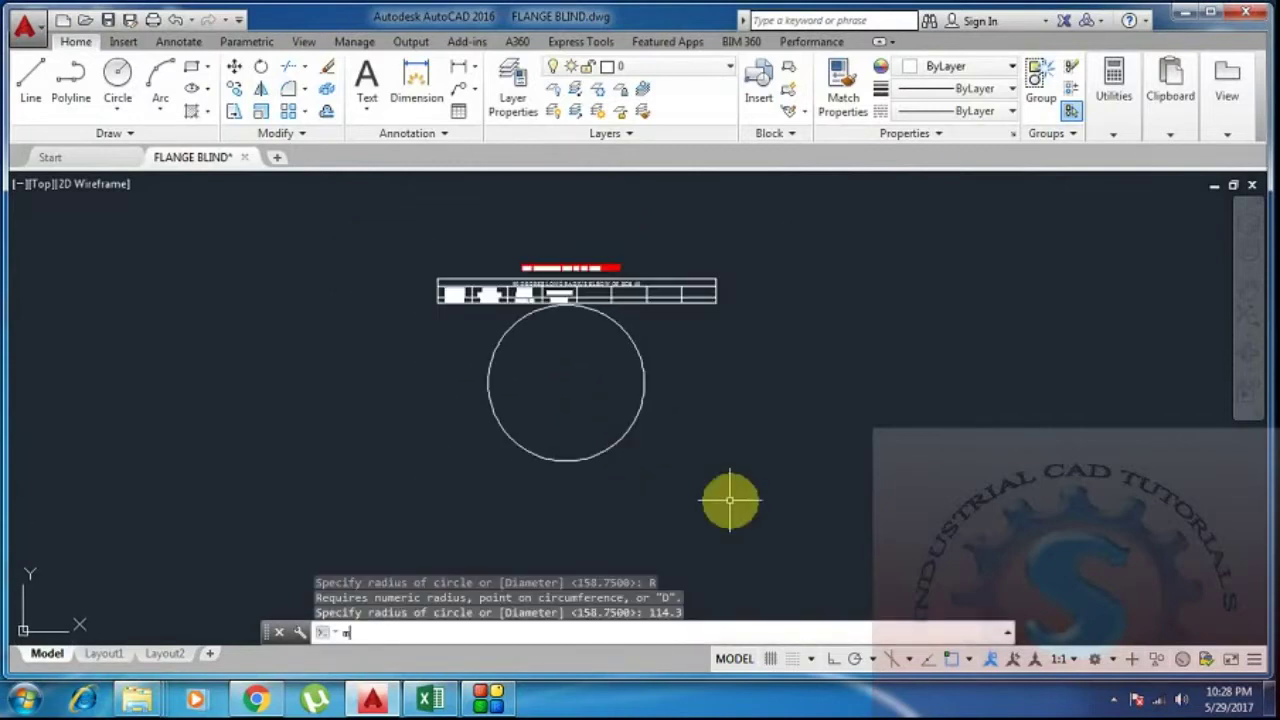
pyautogui.press('Return')
pyautogui.click(394, 314)
pyautogui.press('Return')
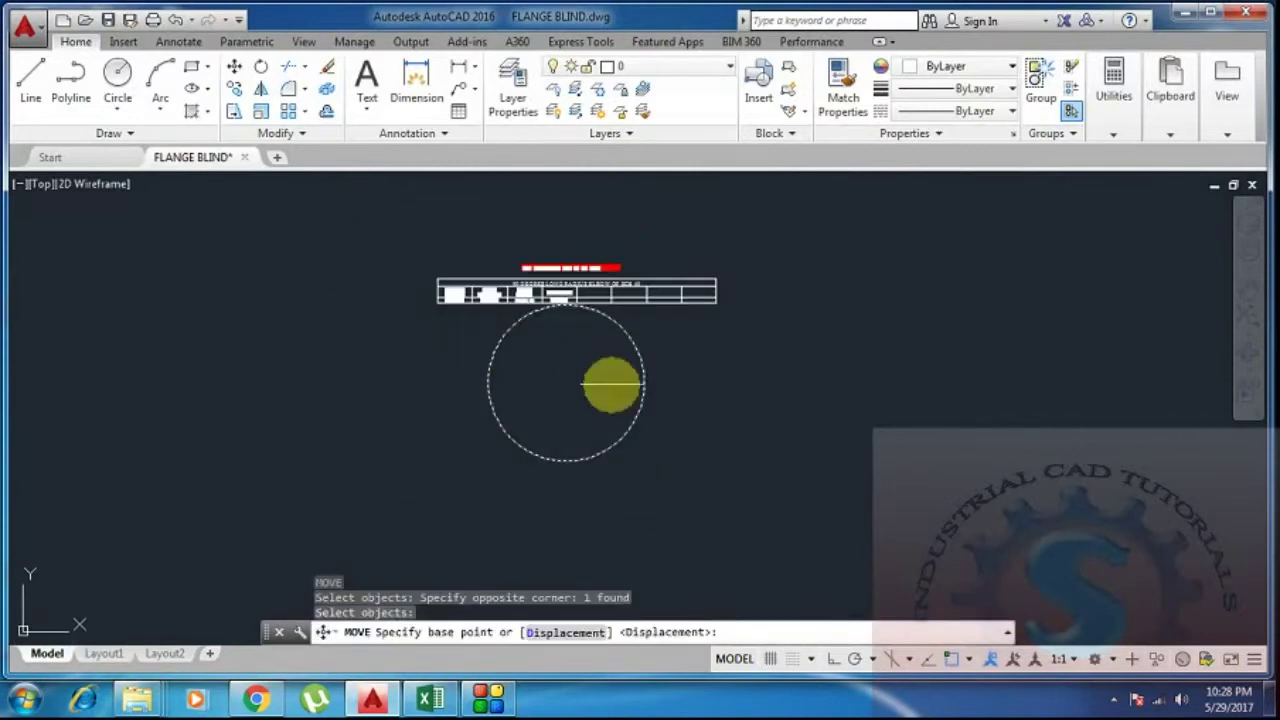
pyautogui.click(564, 379)
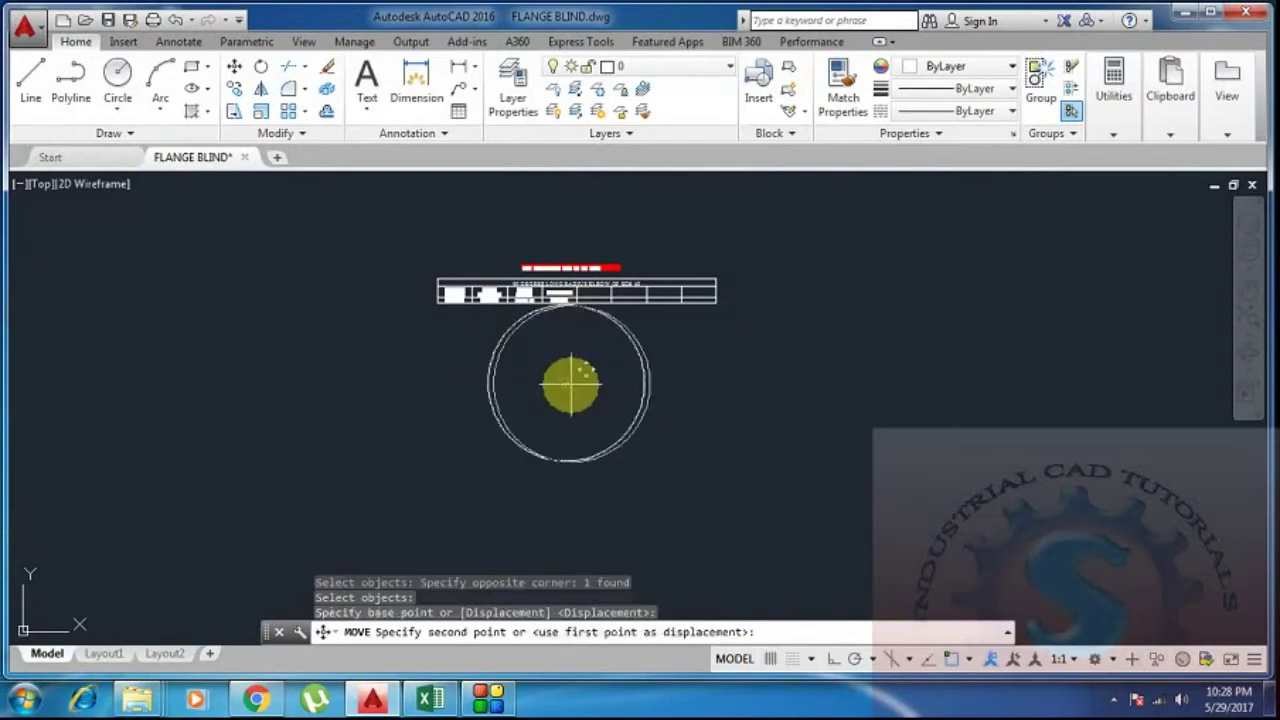
pyautogui.click(600, 443)
# Frame the circle and table in view, then start the LINE command
pyautogui.moveTo(600, 443); pyautogui.dragTo(582, 410, button='middle')
pyautogui.scroll(4, 582, 410)
pyautogui.scroll(-4, 580, 430)
pyautogui.scroll(3, 590, 400)
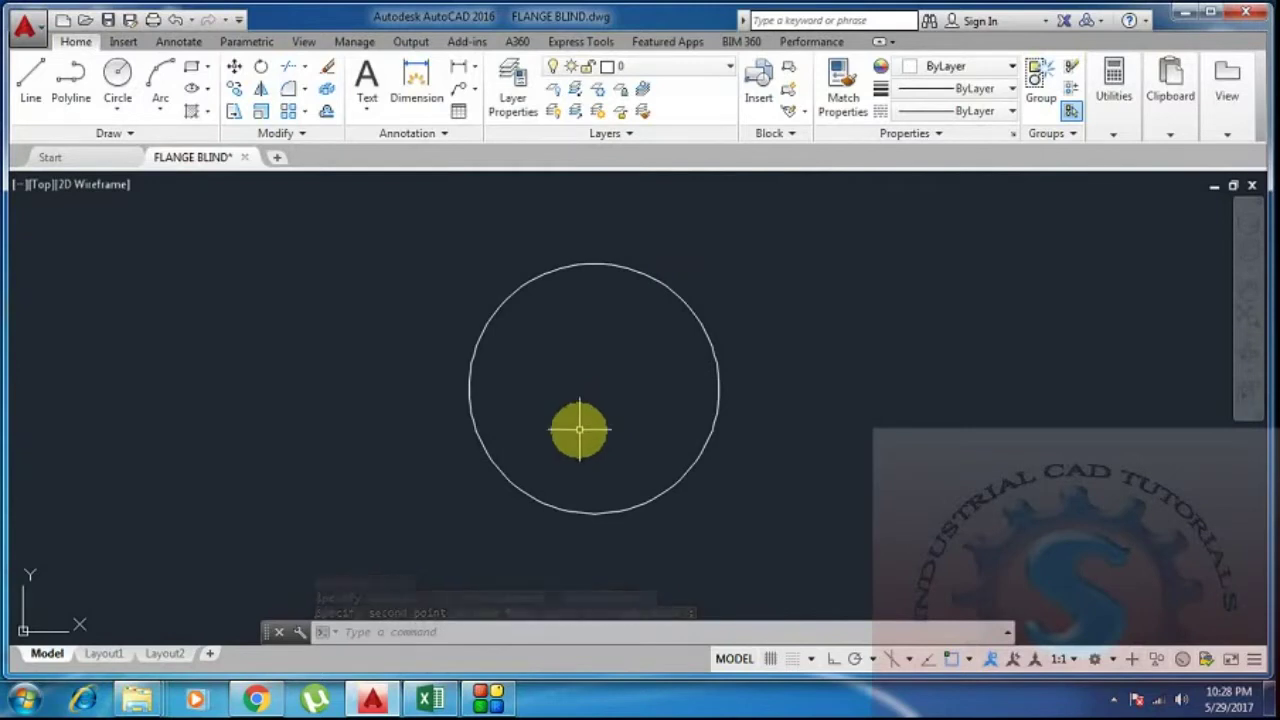
pyautogui.scroll(-3, 600, 377)
pyautogui.scroll(3, 597, 388)
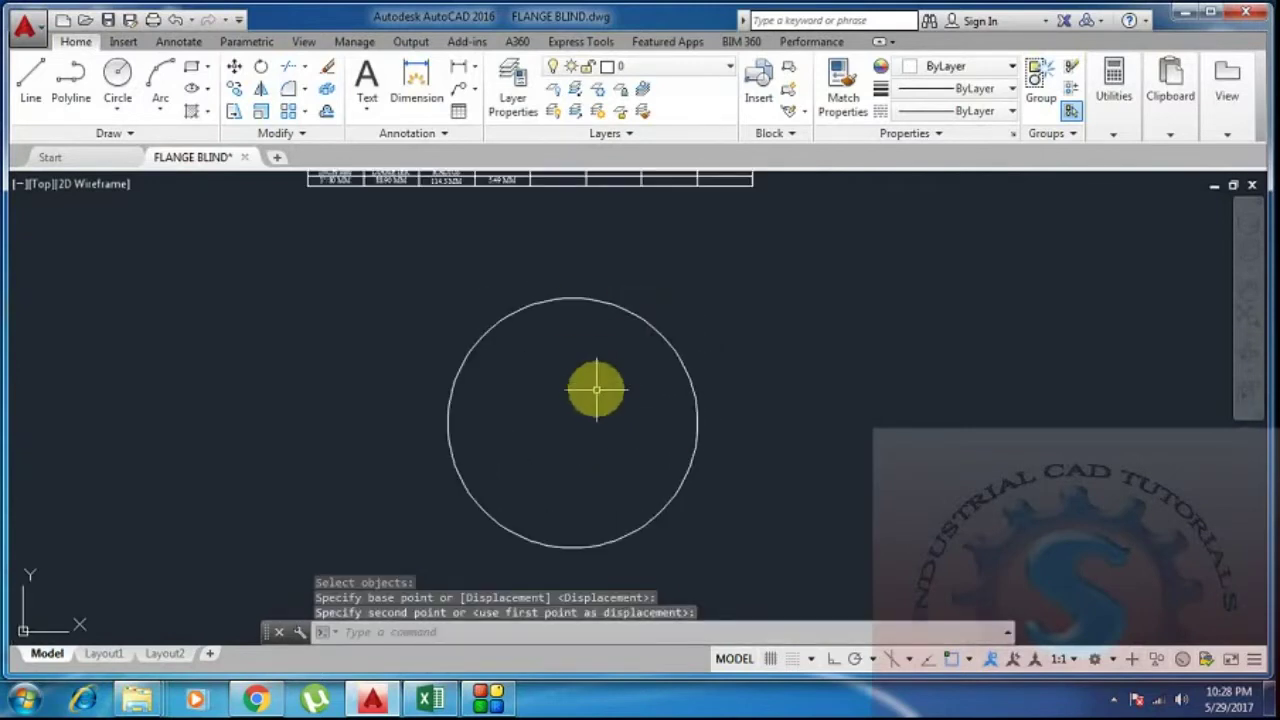
pyautogui.scroll(2, 469, 366)
pyautogui.scroll(2, 374, 346)
pyautogui.scroll(2, 296, 337)
pyautogui.scroll(-3, 491, 214)
pyautogui.scroll(2, 600, 391)
pyautogui.scroll(-2, 613, 398)
pyautogui.scroll(-2, 613, 398)
pyautogui.moveTo(671, 414); pyautogui.dragTo(635, 412, button='middle')
pyautogui.write('l')
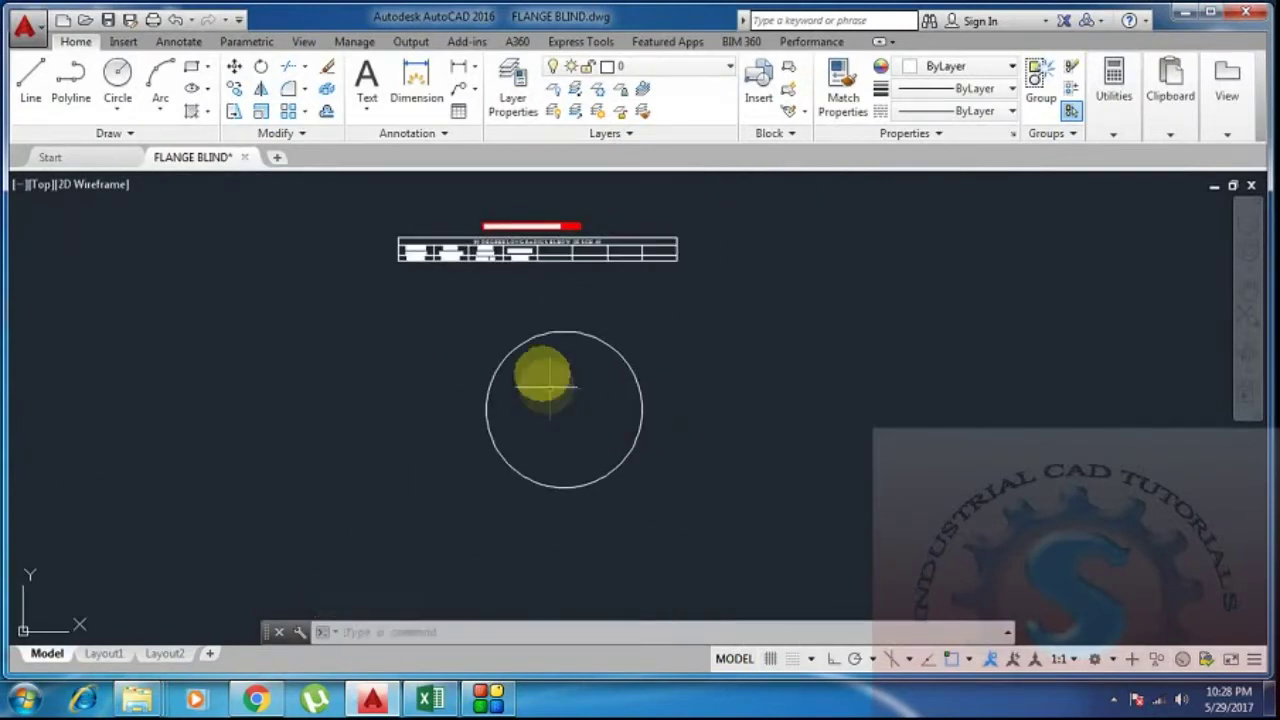
pyautogui.press('Return')
# Draw radius lines from the circle's top quadrant to the centre and out to the left quadrant
pyautogui.click(564, 331)
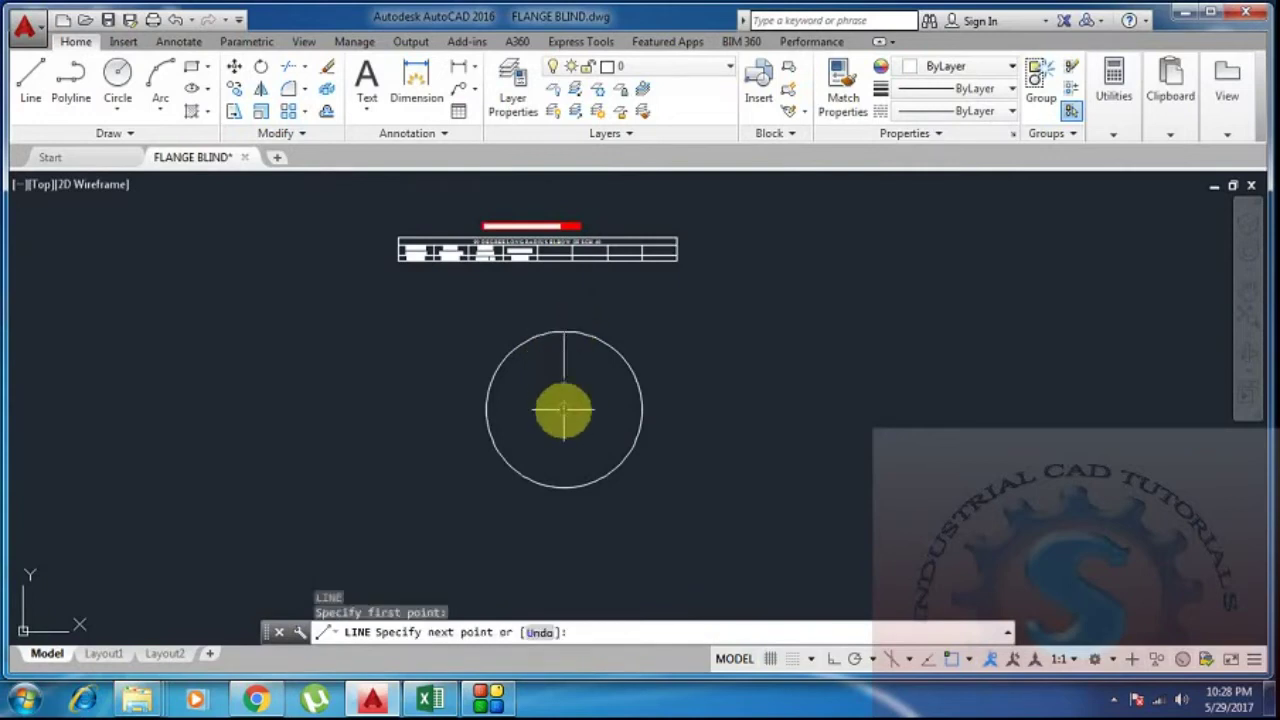
pyautogui.click(564, 409)
pyautogui.click(486, 409)
pyautogui.press('Escape')
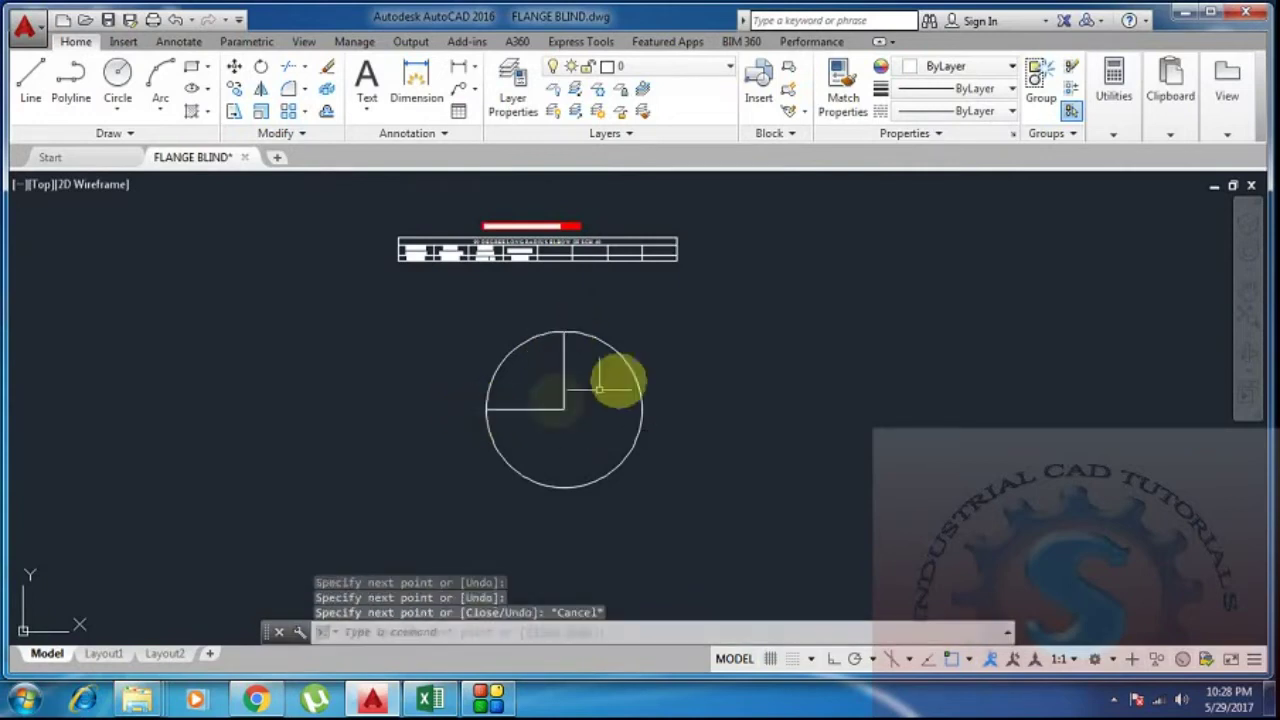
pyautogui.scroll(4, 545, 265)
pyautogui.moveTo(523, 271); pyautogui.dragTo(600, 198, button='middle')
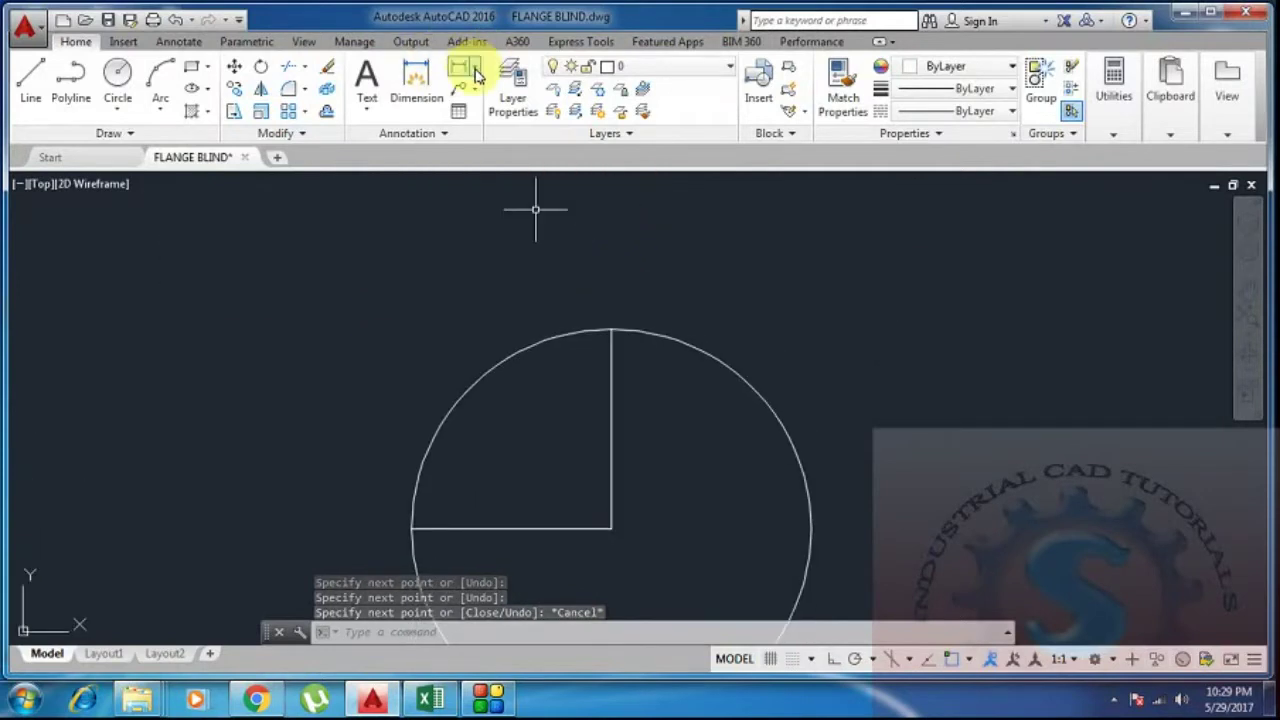
# Add an R114.3 radius dimension and a 90° angular dimension between the two lines
pyautogui.click(477, 76)
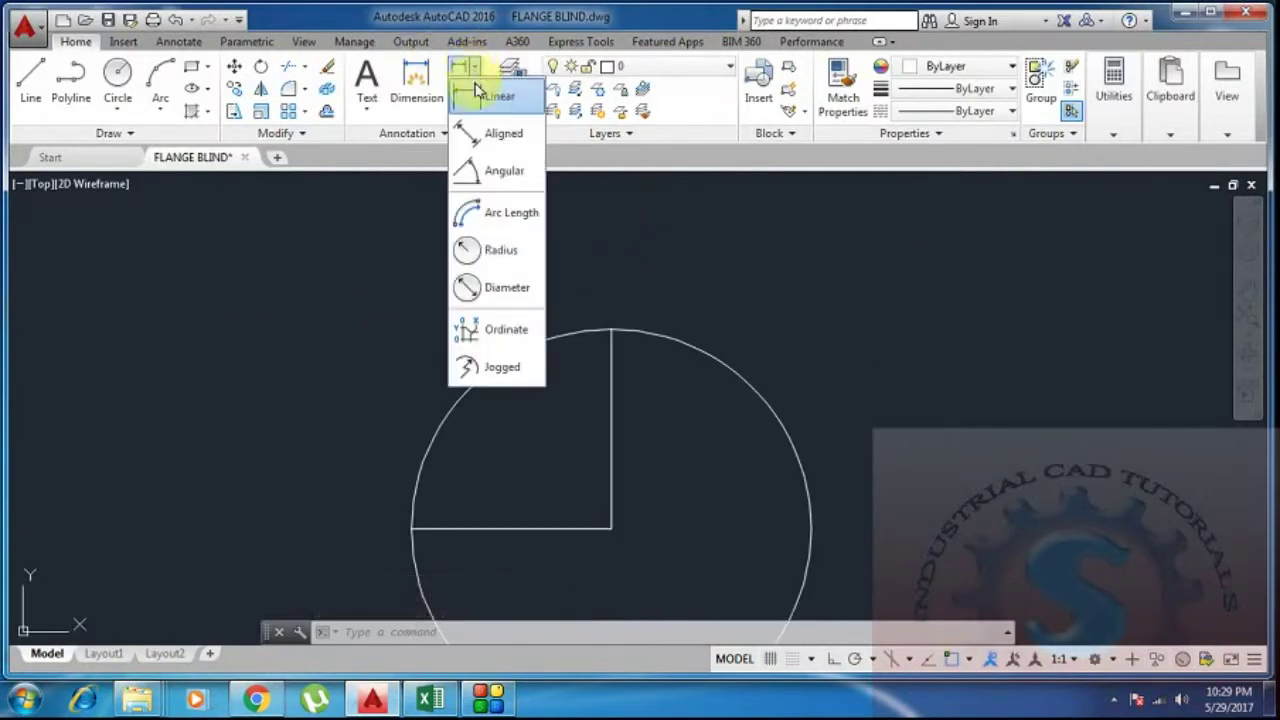
pyautogui.click(495, 250)
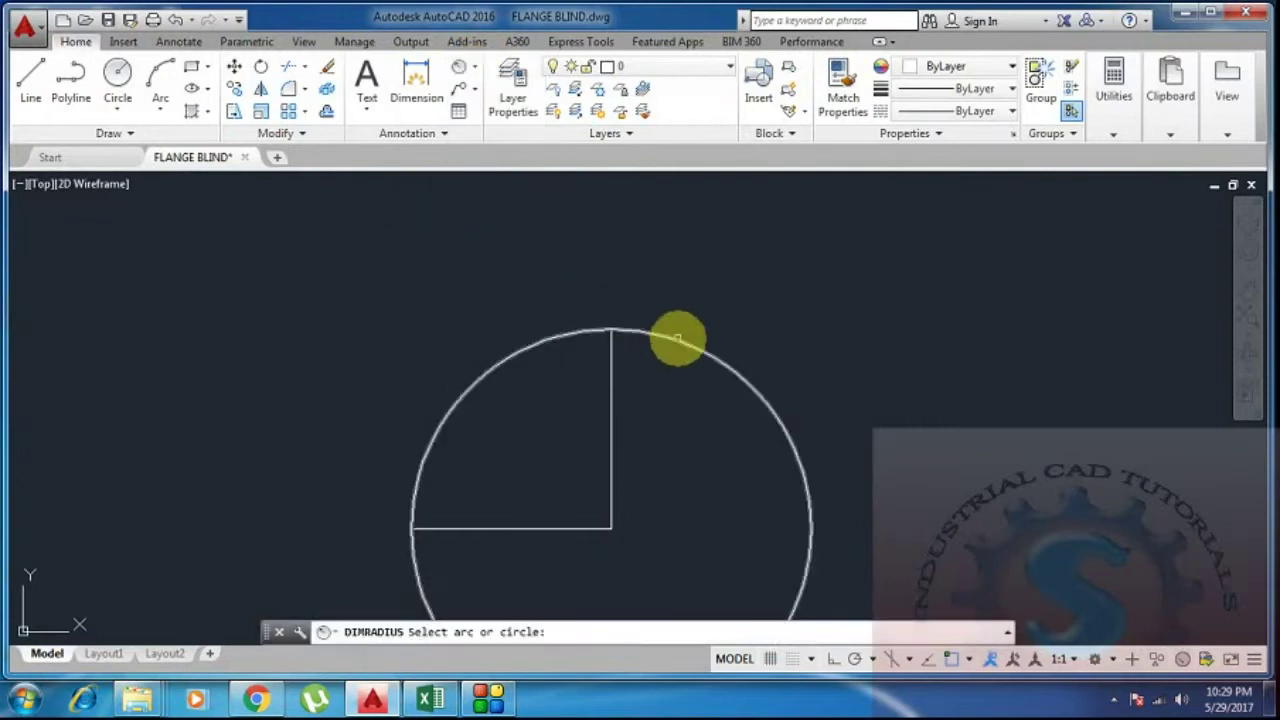
pyautogui.click(677, 336)
pyautogui.click(712, 271)
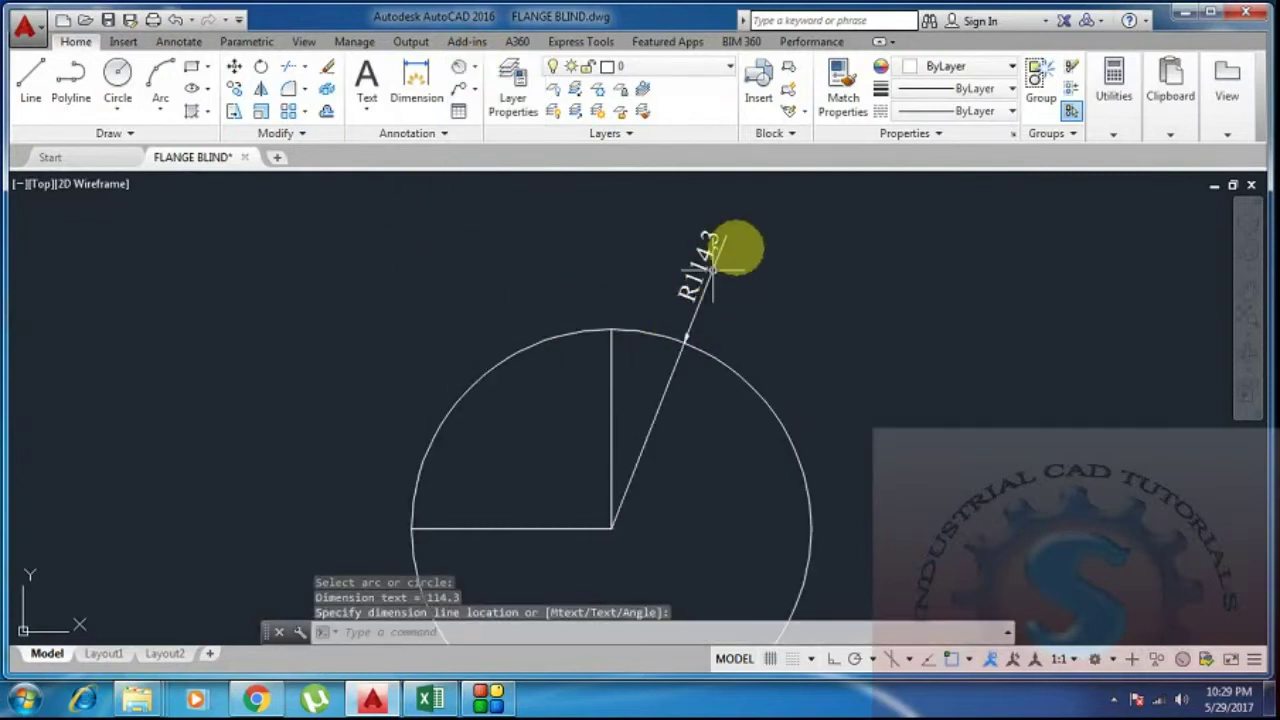
pyautogui.click(477, 80)
pyautogui.click(497, 175)
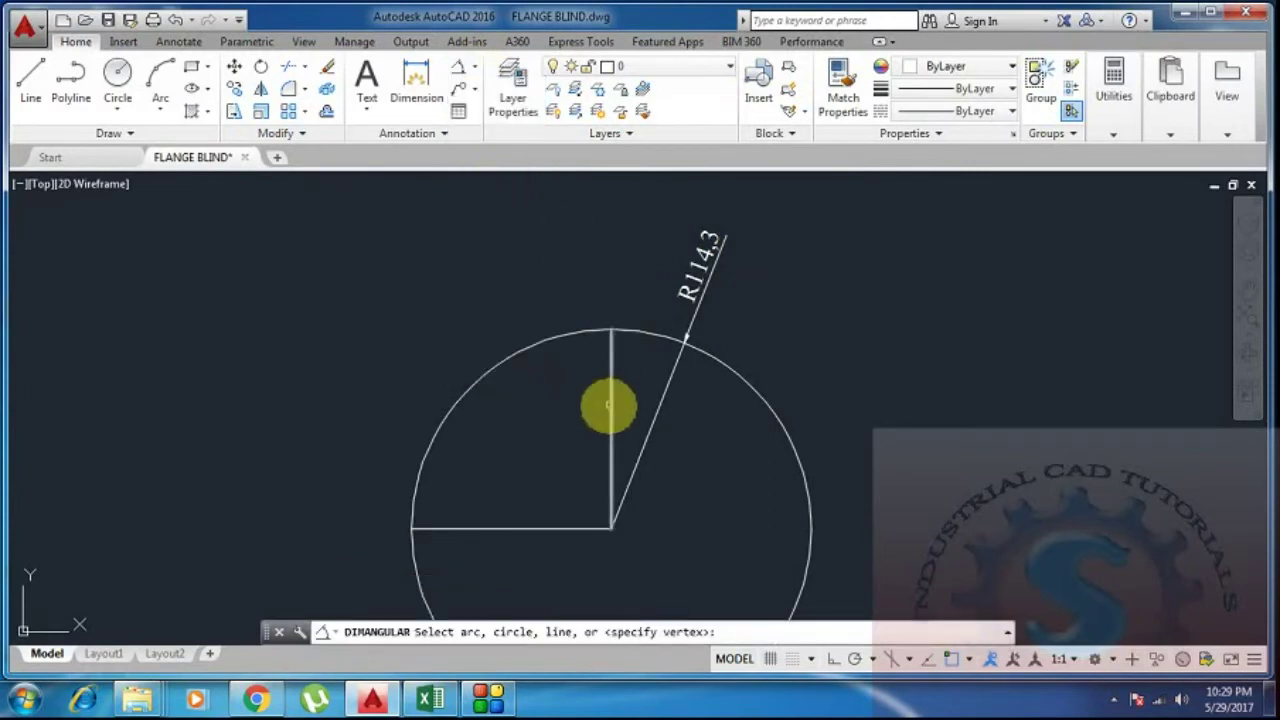
pyautogui.click(610, 405)
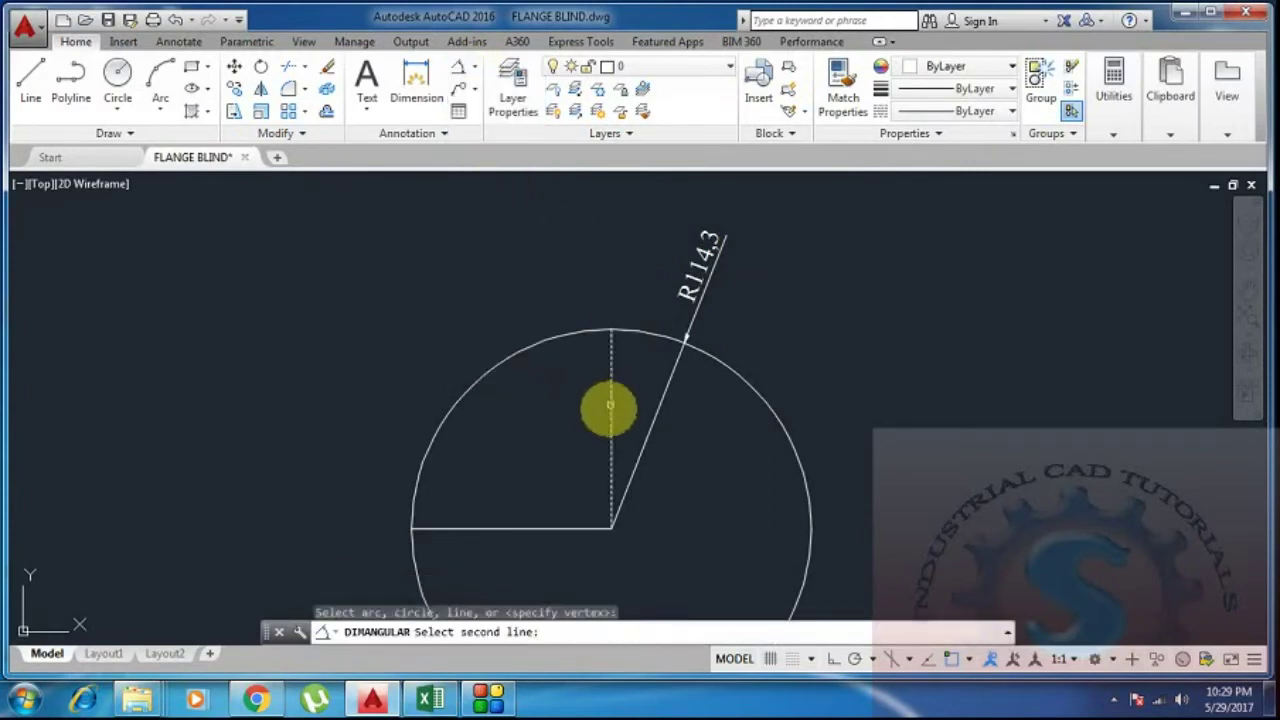
pyautogui.click(578, 530)
pyautogui.click(561, 479)
# Reposition the R114.3 radius label up and to the left
pyautogui.click(705, 258)
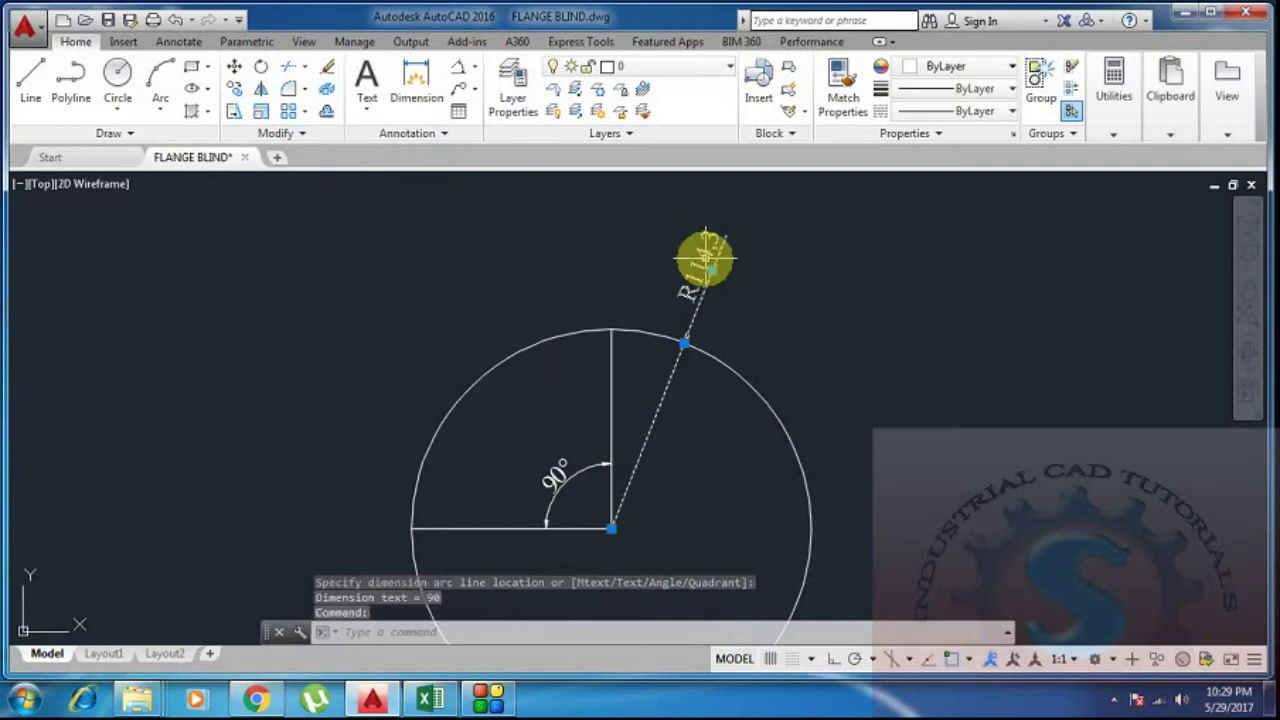
pyautogui.click(712, 270)
pyautogui.click(491, 343)
pyautogui.press('Escape')
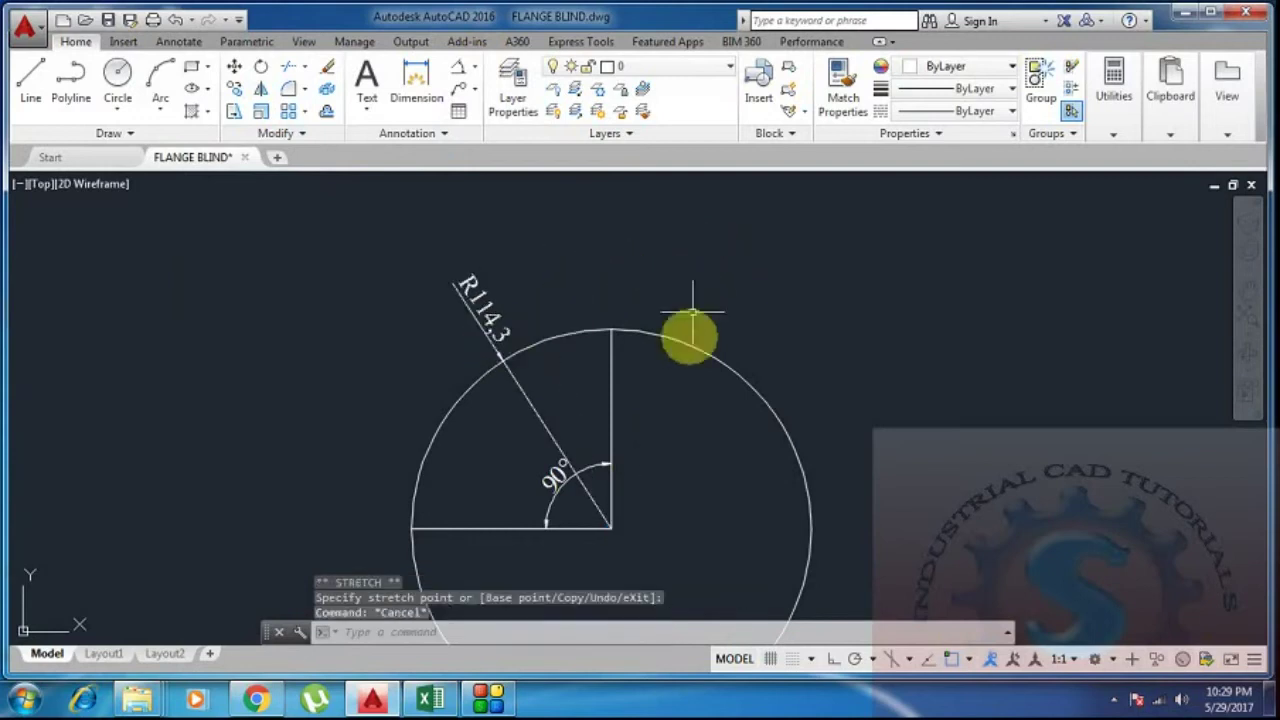
pyautogui.moveTo(672, 374); pyautogui.dragTo(613, 245, button='middle')
pyautogui.scroll(-2, 613, 245)
# Trim away the circle's right portion with a crossing window, leaving a quarter arc
pyautogui.moveTo(660, 371); pyautogui.dragTo(700, 423, button='middle')
pyautogui.scroll(1, 700, 423)
pyautogui.write('T')
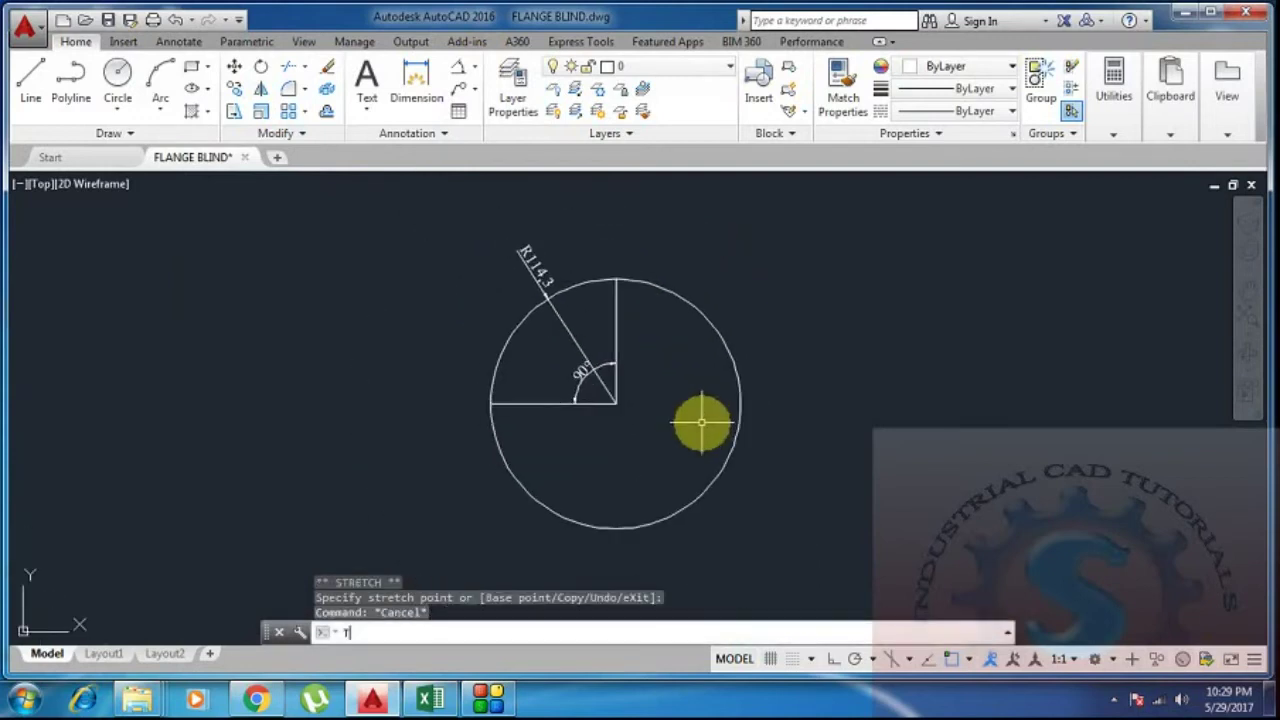
pyautogui.write('R')
pyautogui.press('Return')
pyautogui.press('Return')
pyautogui.click(771, 466)
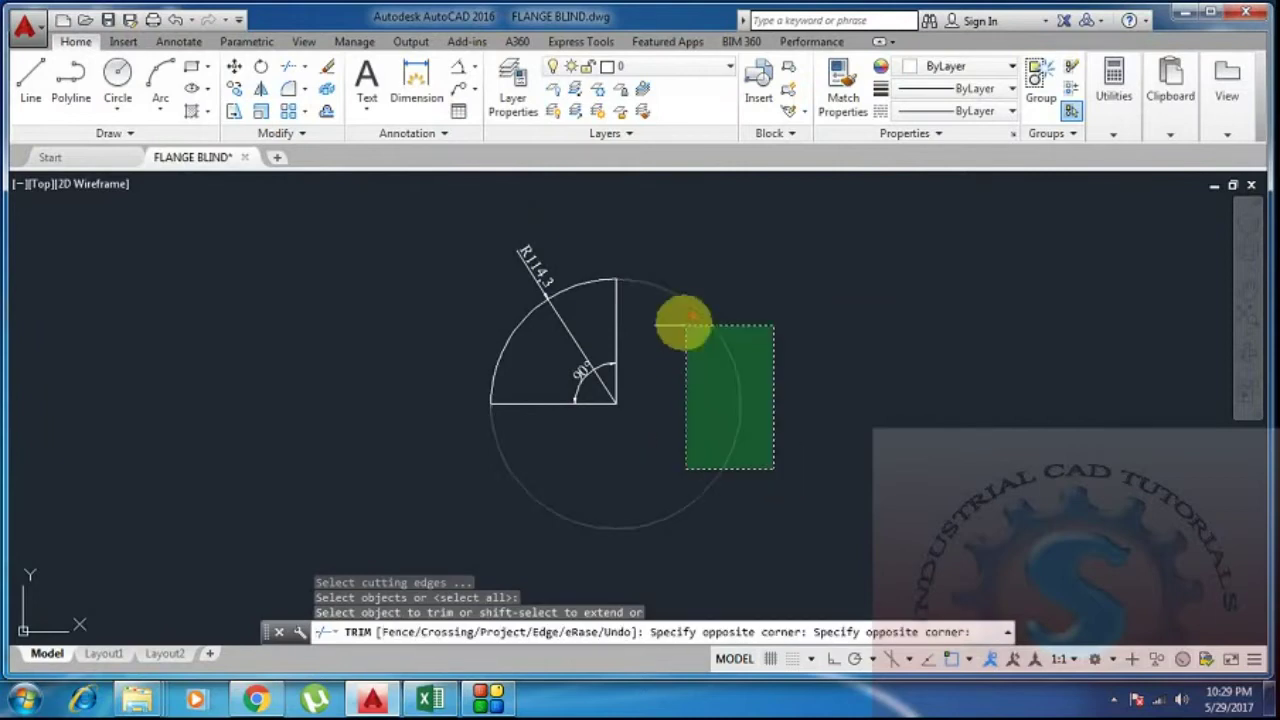
pyautogui.click(680, 320)
pyautogui.scroll(2, 614, 366)
pyautogui.scroll(-3, 614, 434)
pyautogui.scroll(2, 608, 449)
pyautogui.click(608, 449)
pyautogui.scroll(1, 605, 412)
pyautogui.scroll(-4, 605, 412)
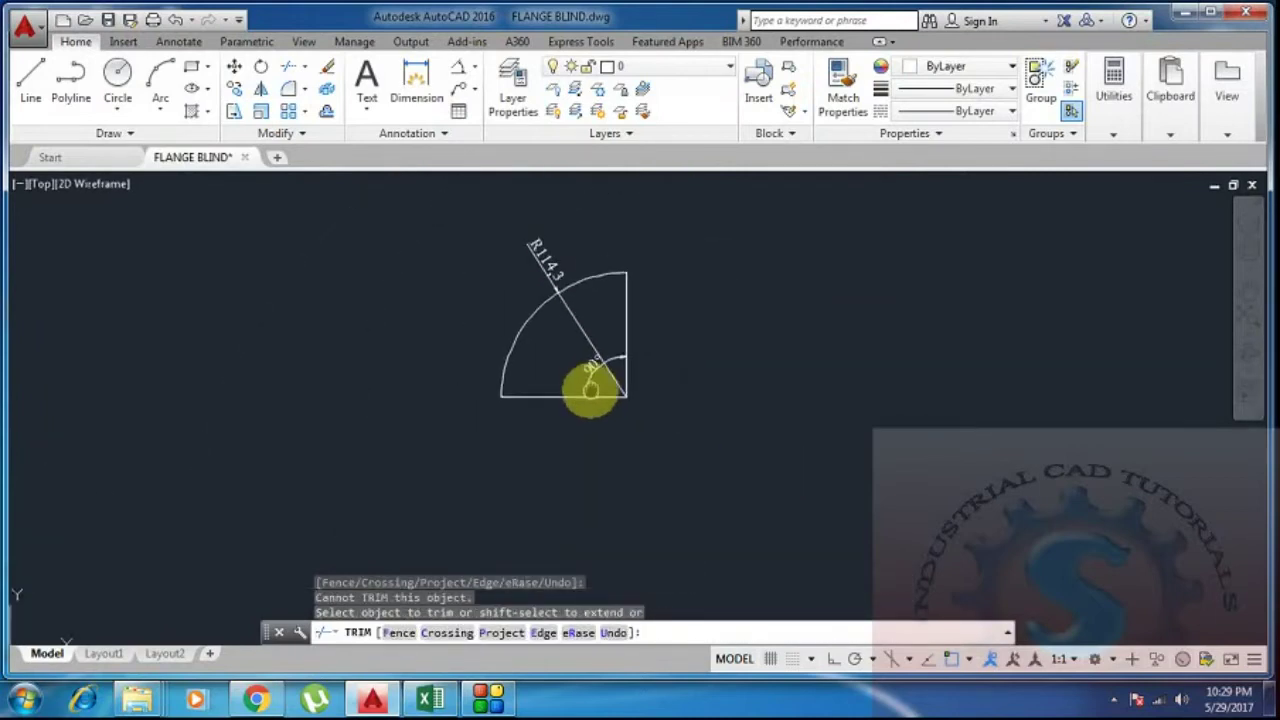
pyautogui.click(586, 337)
# Check the title table and the arc, then end the trim
pyautogui.moveTo(586, 337); pyautogui.dragTo(570, 362, button='middle')
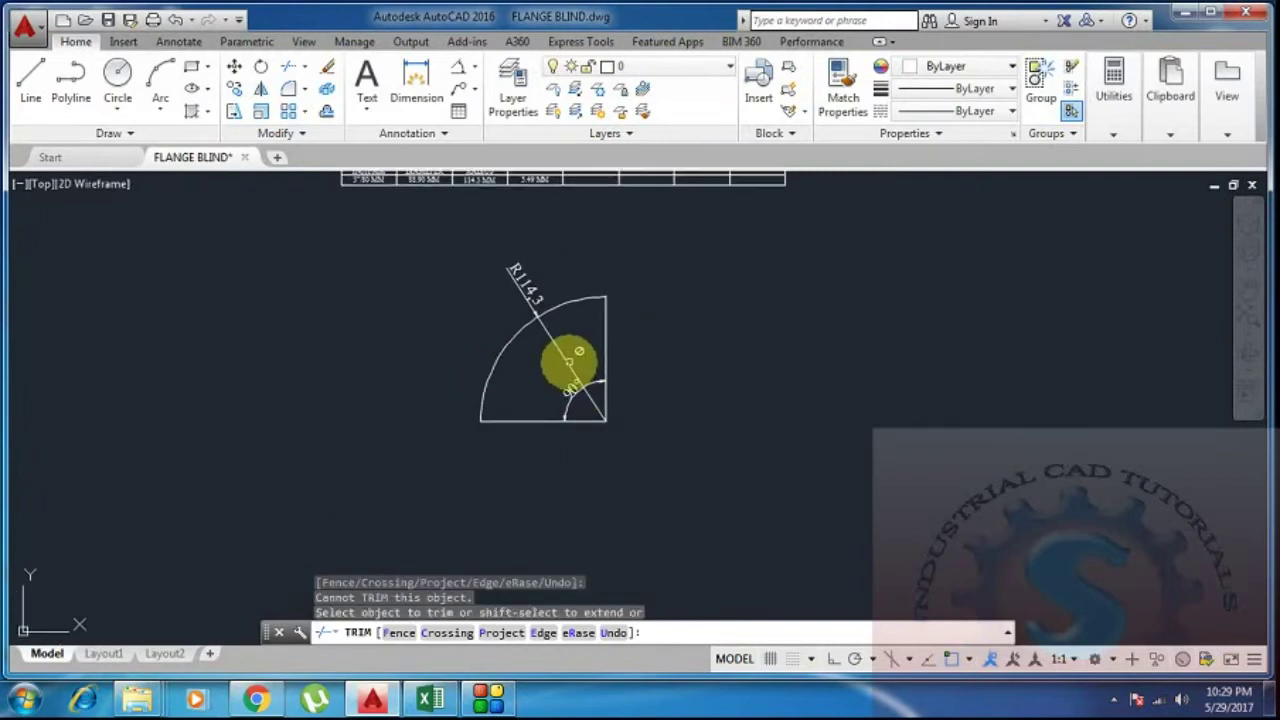
pyautogui.scroll(2, 570, 355)
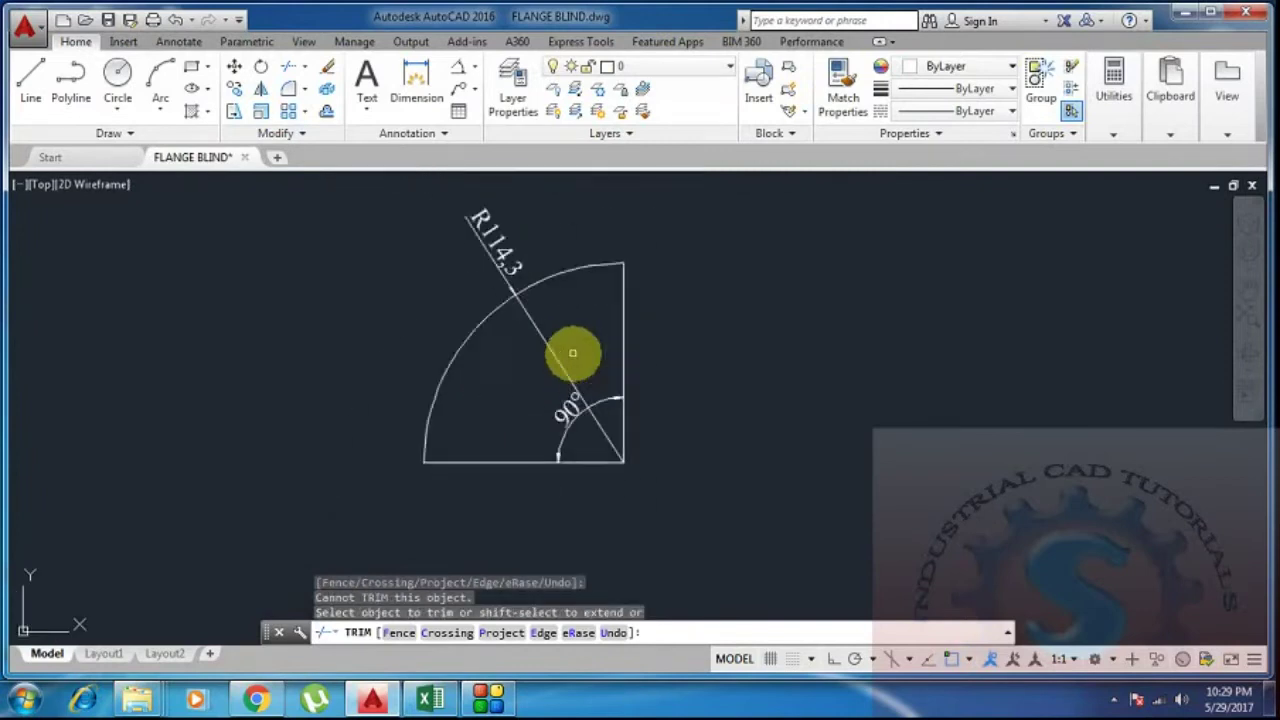
pyautogui.scroll(-2, 572, 352)
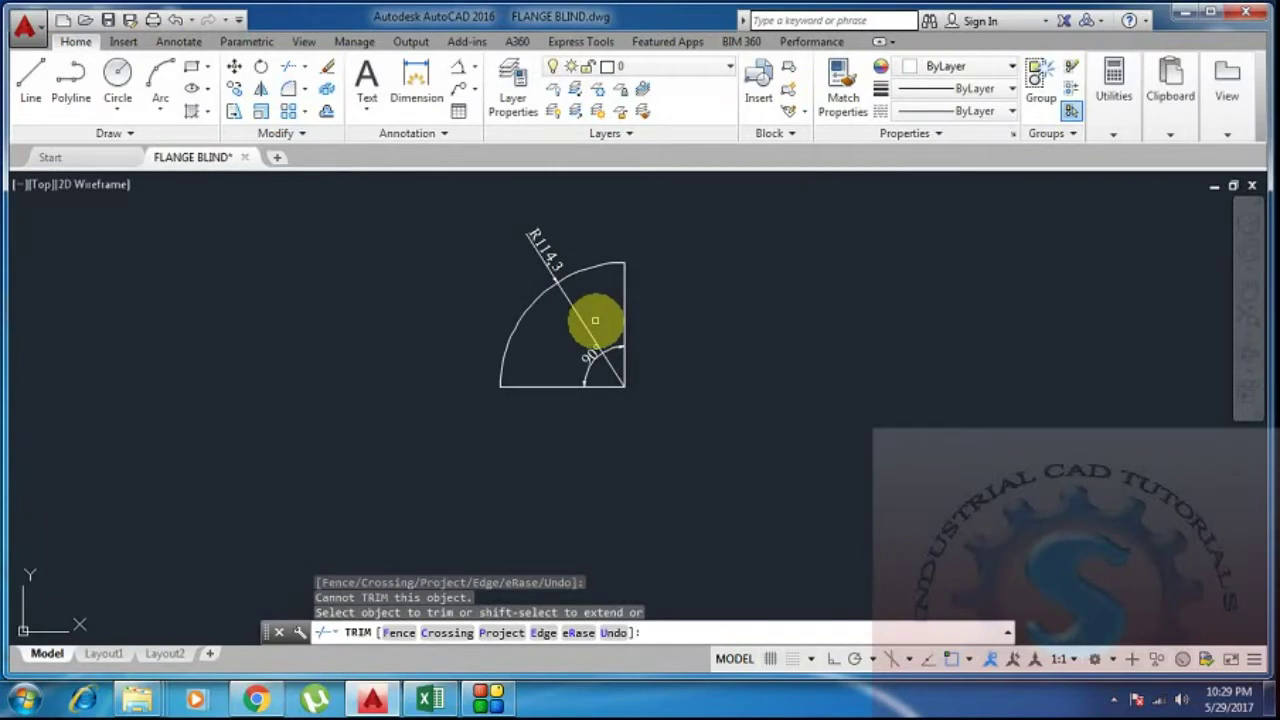
pyautogui.scroll(1, 587, 292)
pyautogui.scroll(-2, 566, 331)
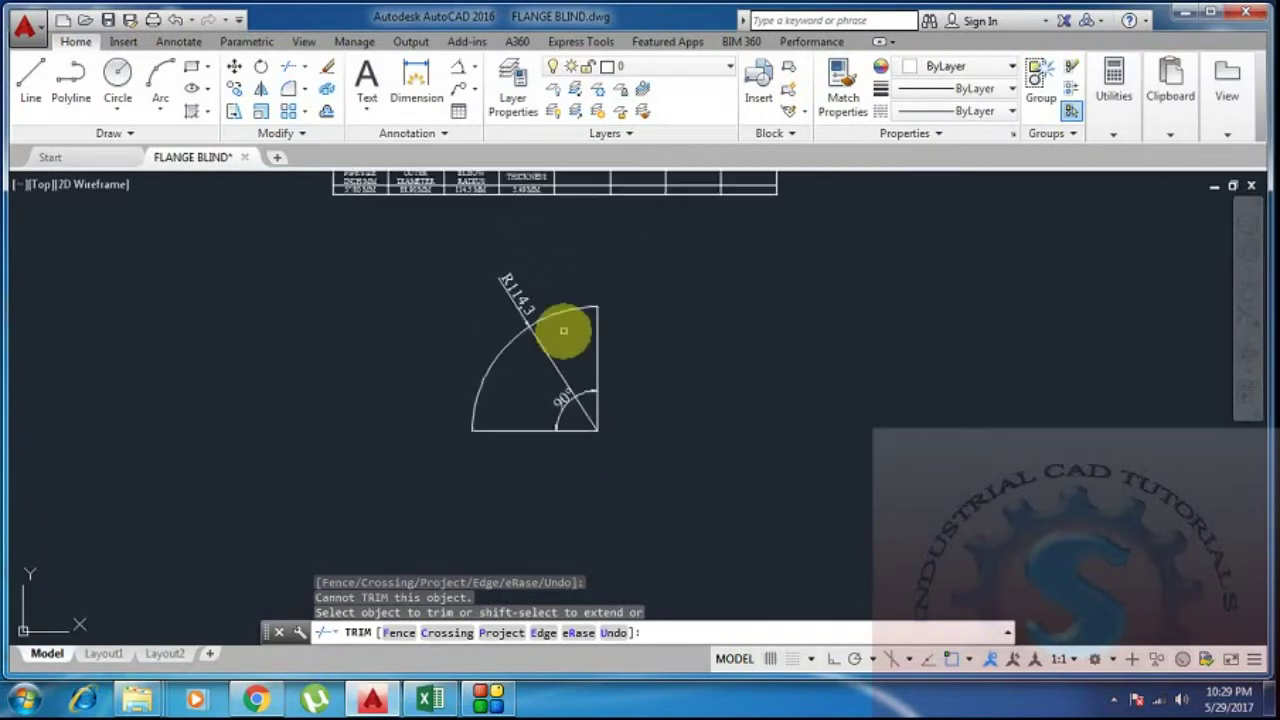
pyautogui.moveTo(566, 331); pyautogui.dragTo(552, 377, button='middle')
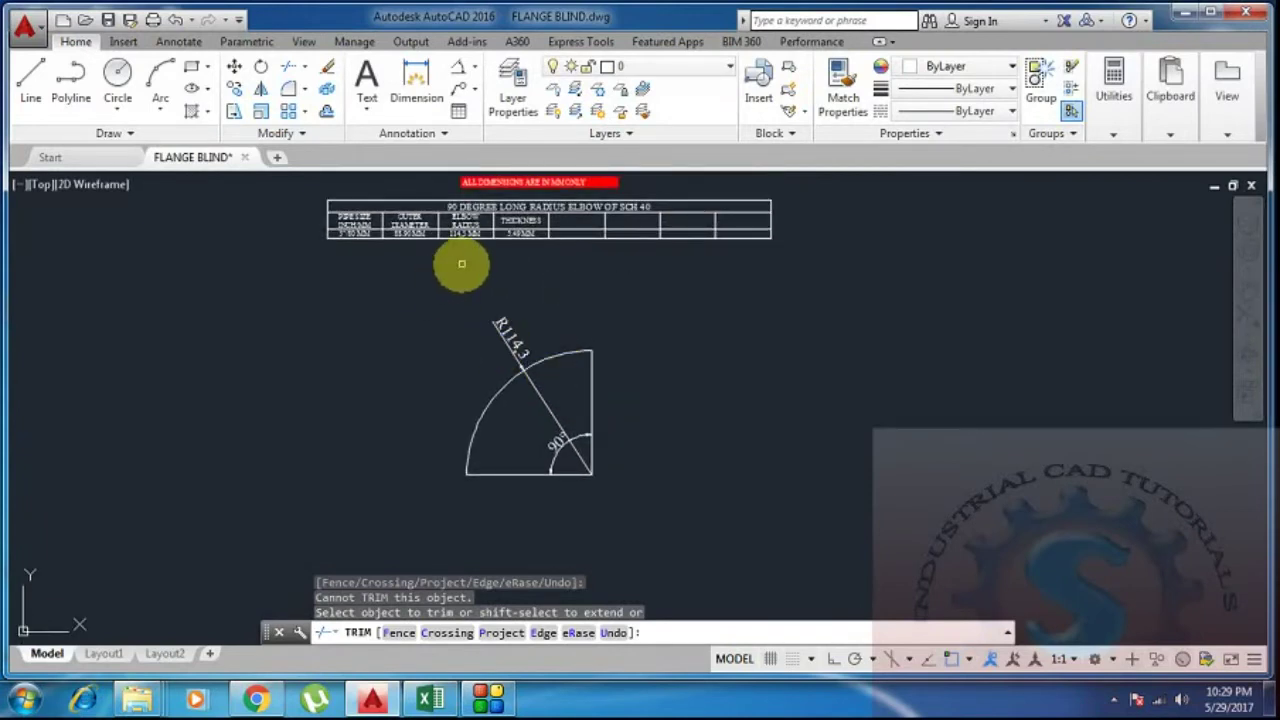
pyautogui.scroll(4, 462, 263)
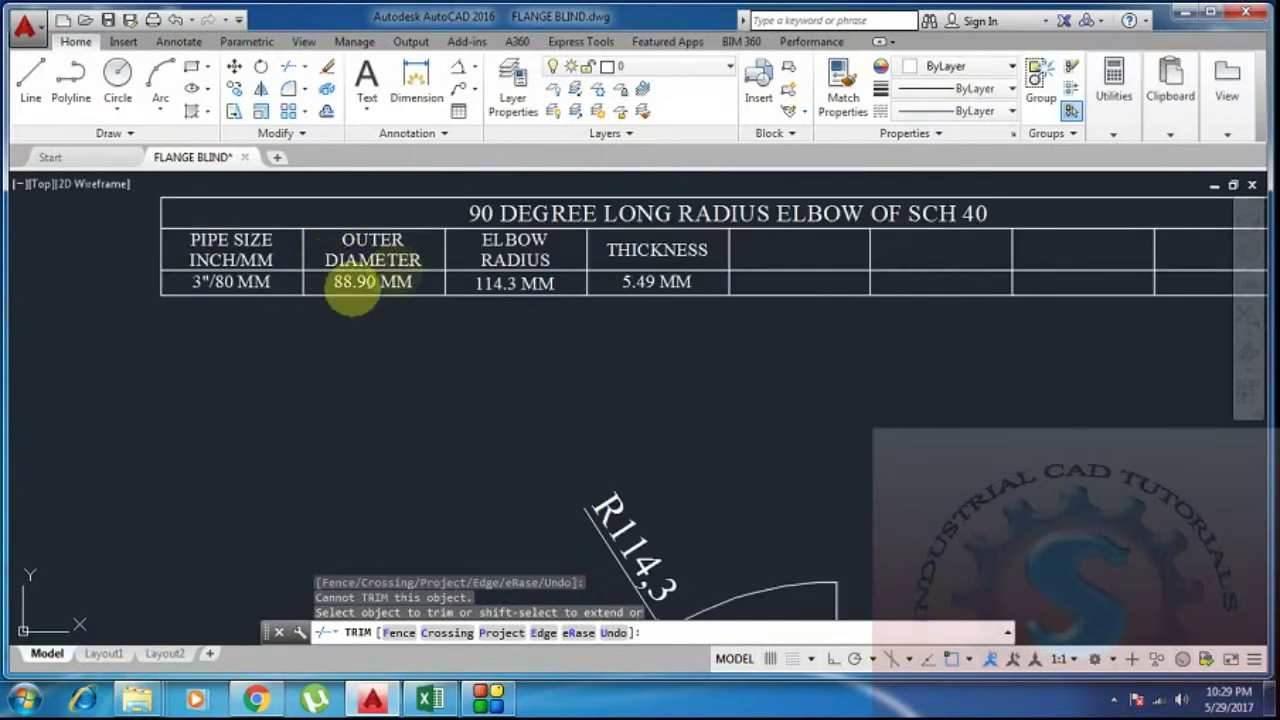
pyautogui.scroll(-2, 410, 390)
pyautogui.moveTo(414, 400); pyautogui.dragTo(466, 334, button='middle')
pyautogui.scroll(1, 563, 457)
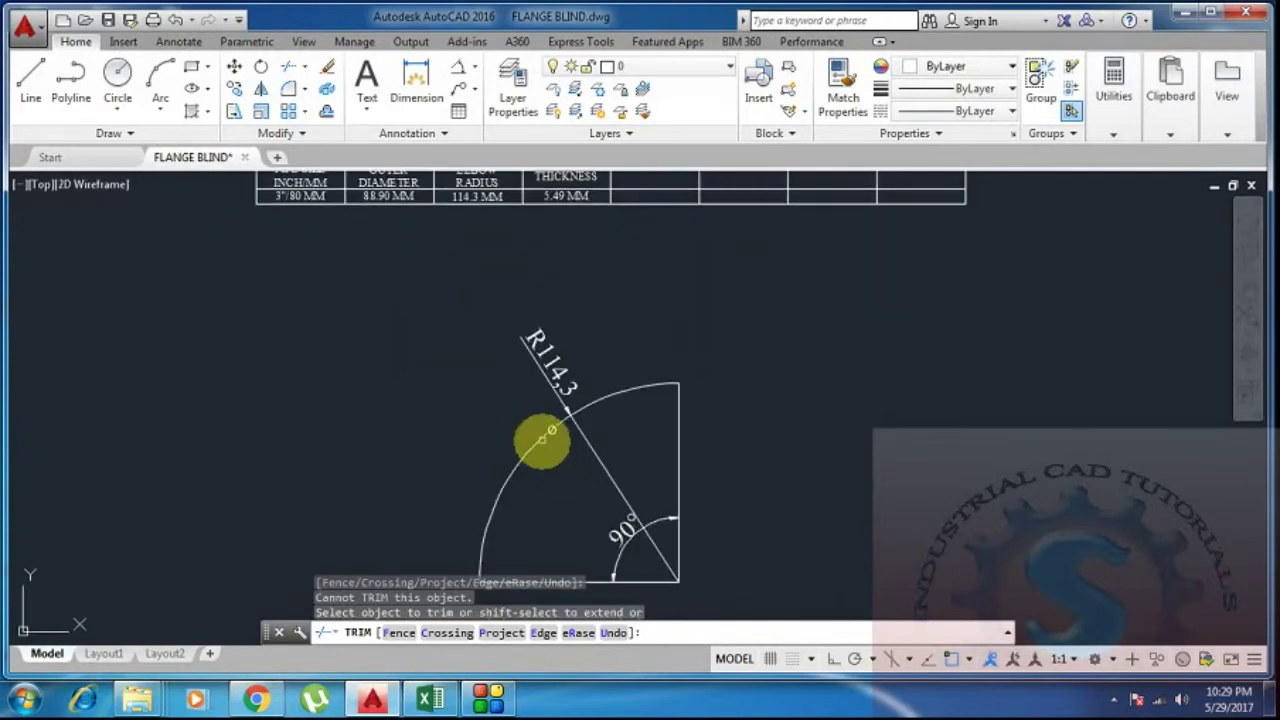
pyautogui.scroll(-2, 500, 289)
pyautogui.scroll(1, 565, 393)
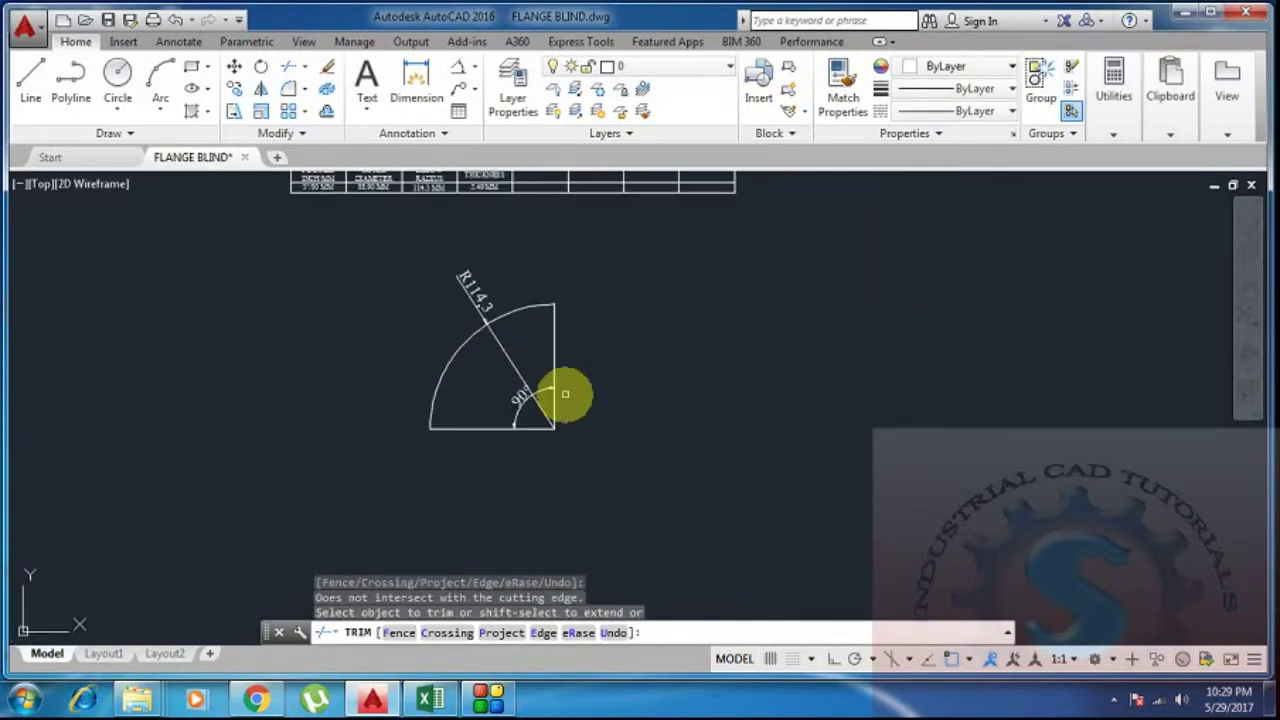
pyautogui.press('Escape')
pyautogui.press('Escape')
# Erase the vertical and horizontal radius lines, keeping the arc and its dimensions
pyautogui.click(554, 332)
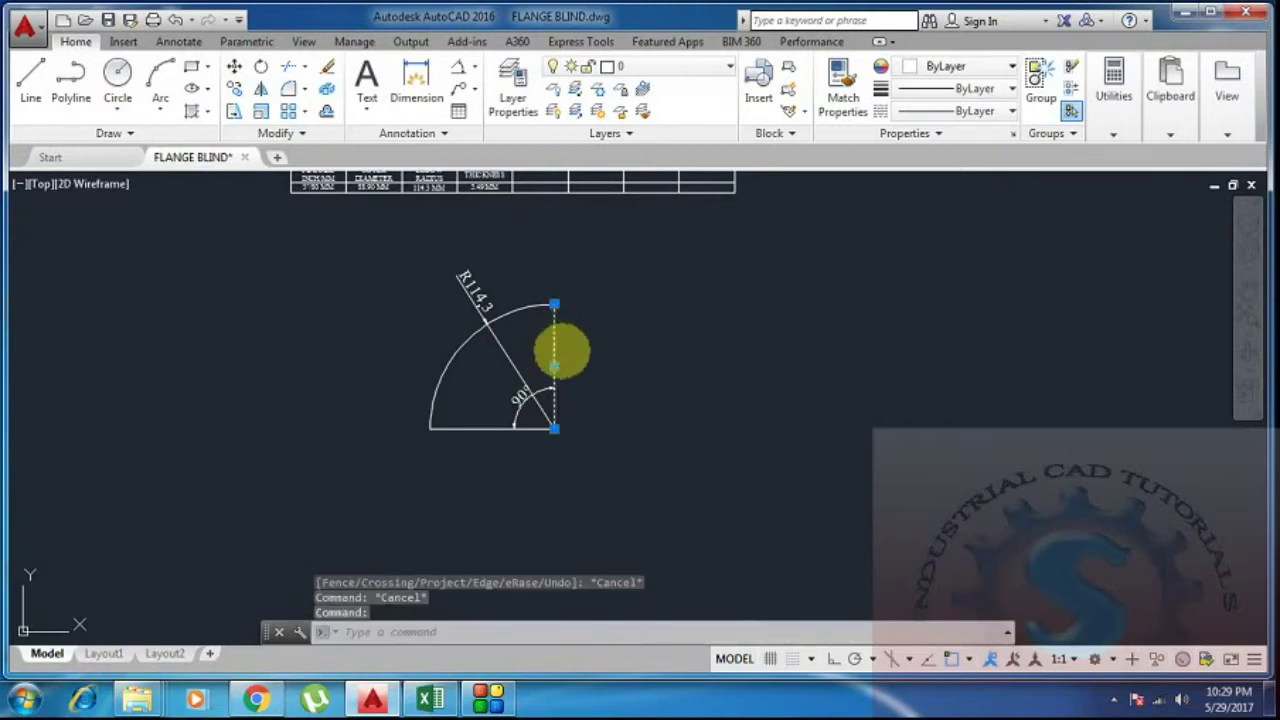
pyautogui.press('Delete')
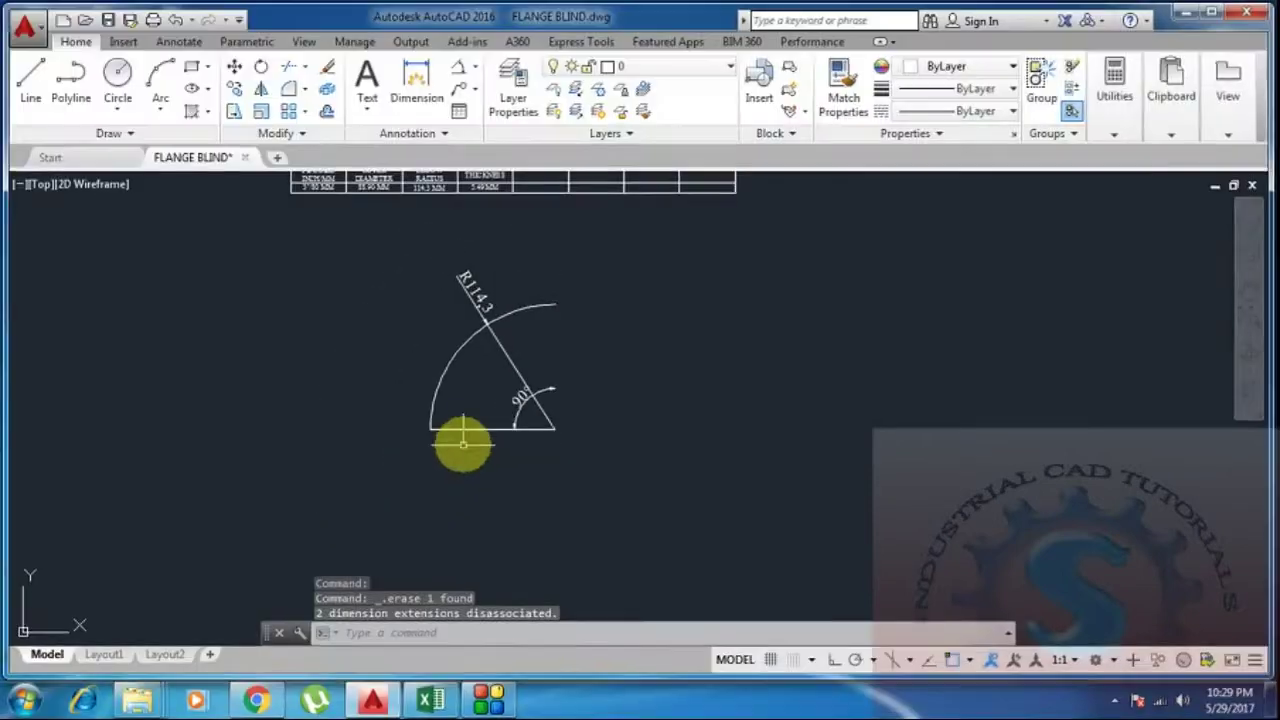
pyautogui.click(471, 428)
pyautogui.press('Delete')
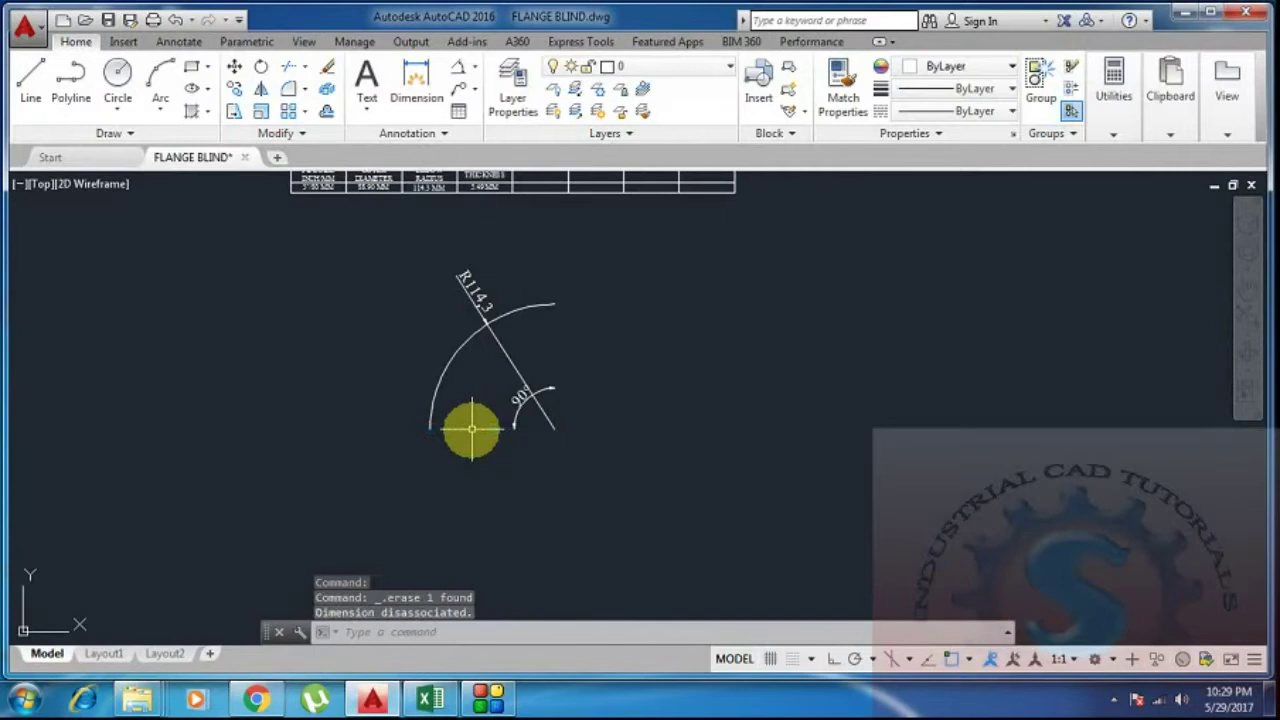
pyautogui.scroll(-4, 500, 418)
pyautogui.scroll(4, 540, 352)
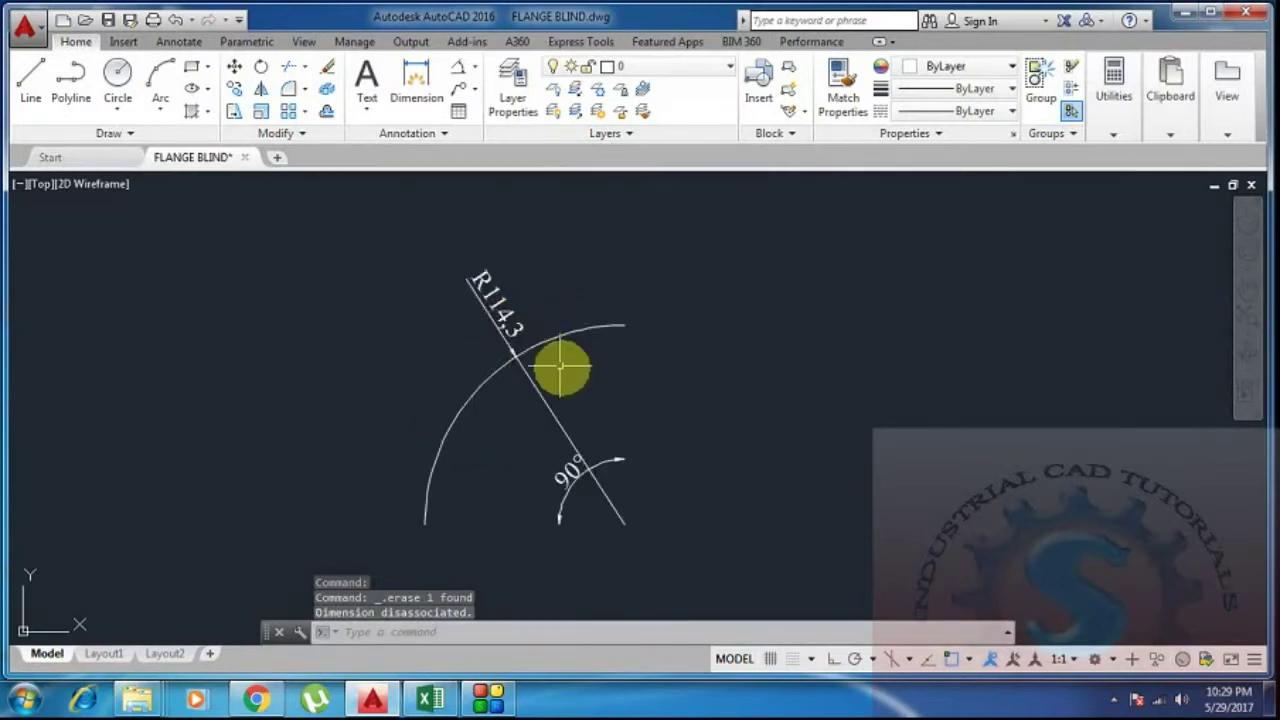
pyautogui.scroll(-2, 557, 366)
pyautogui.scroll(4, 425, 235)
pyautogui.moveTo(418, 228)
pyautogui.mouseDown(button='middle')
pyautogui.moveTo(420, 334)
pyautogui.moveTo(394, 337)
pyautogui.mouseUp(button='middle')
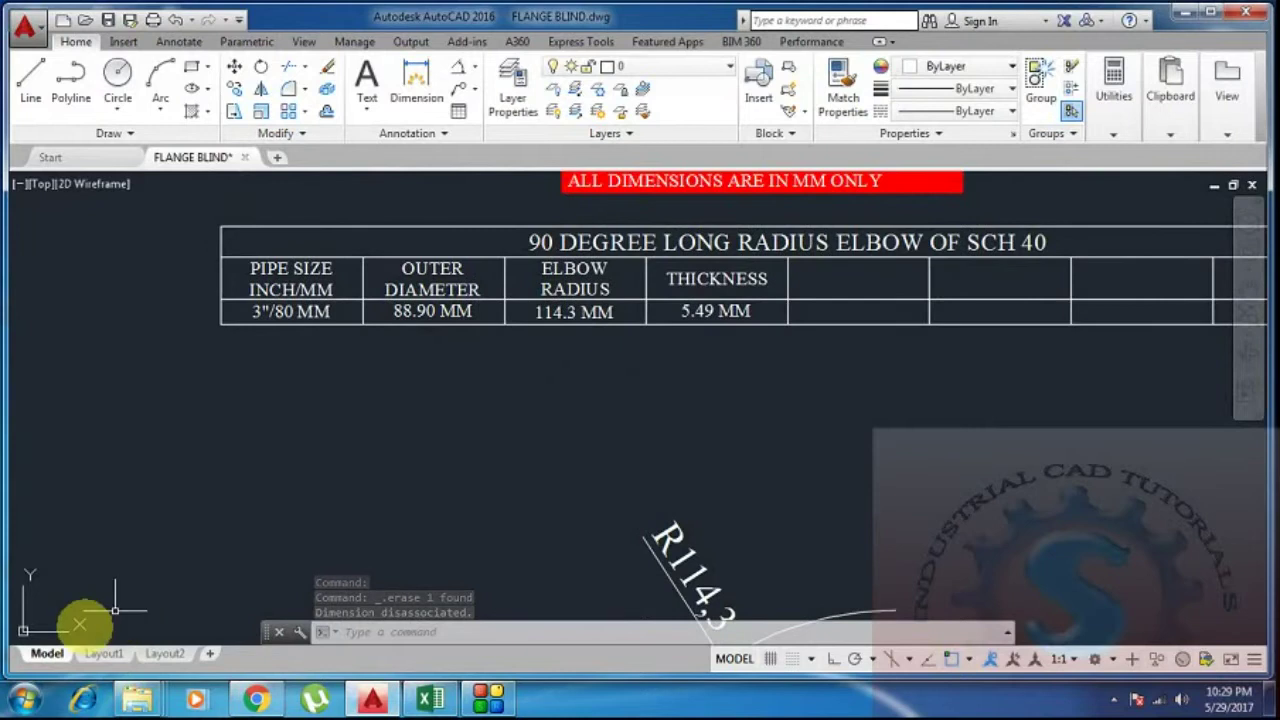
pyautogui.click(25, 698)
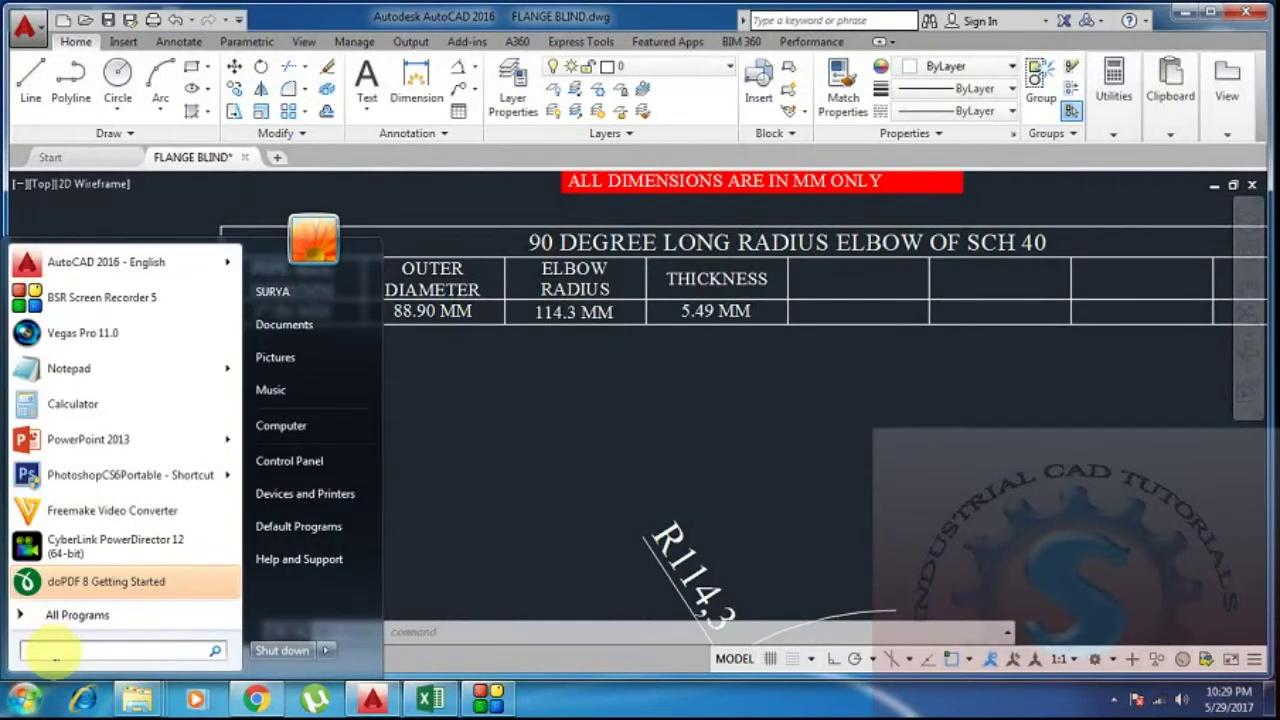
pyautogui.write('CA')
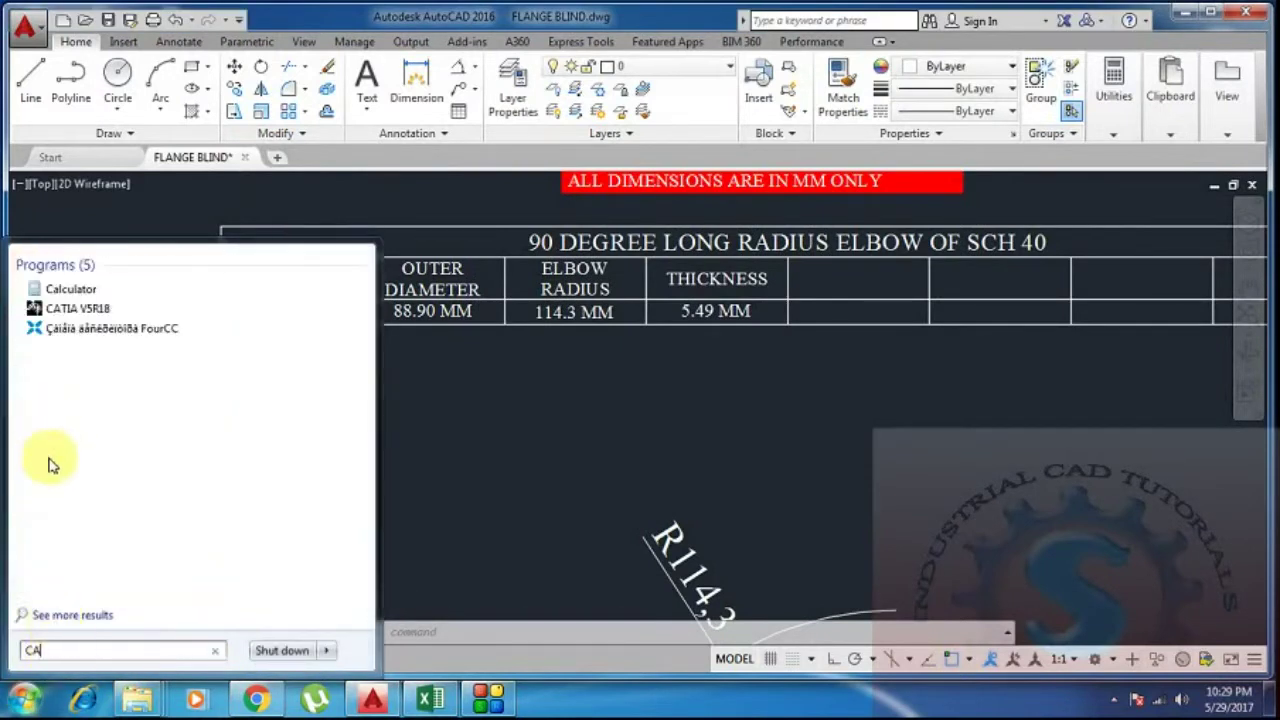
pyautogui.click(78, 290)
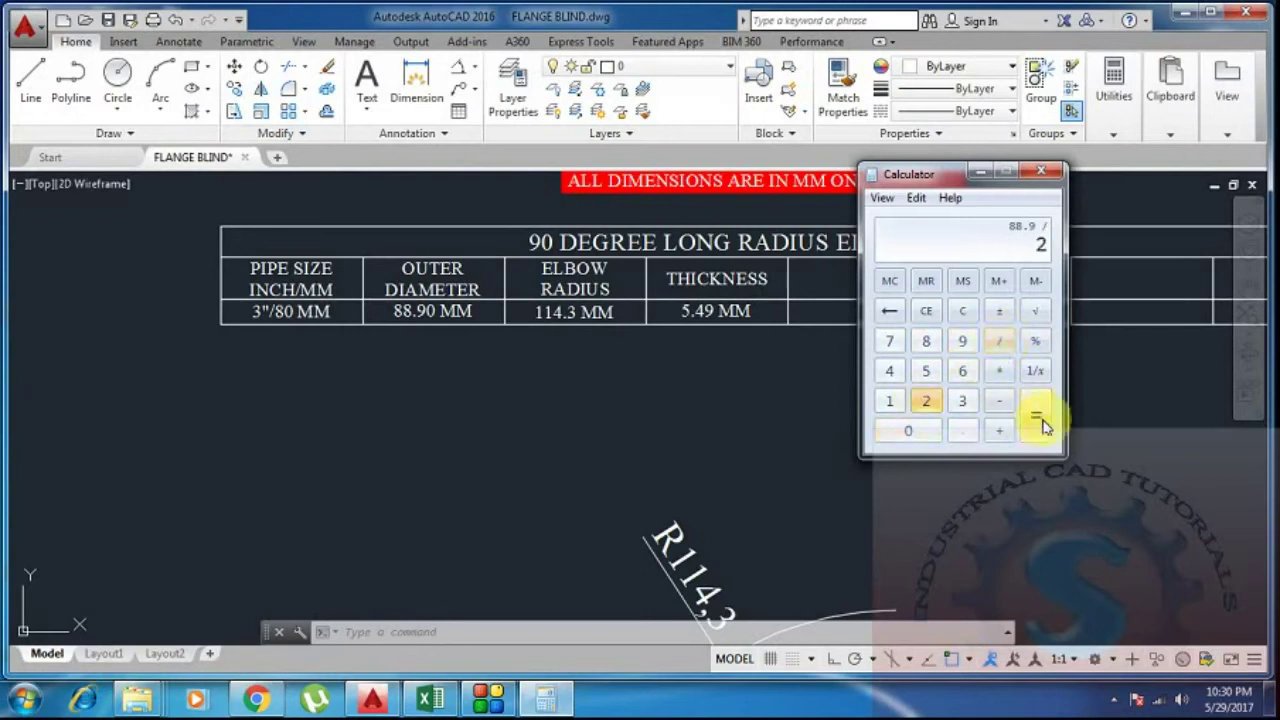
pyautogui.click(1041, 174)
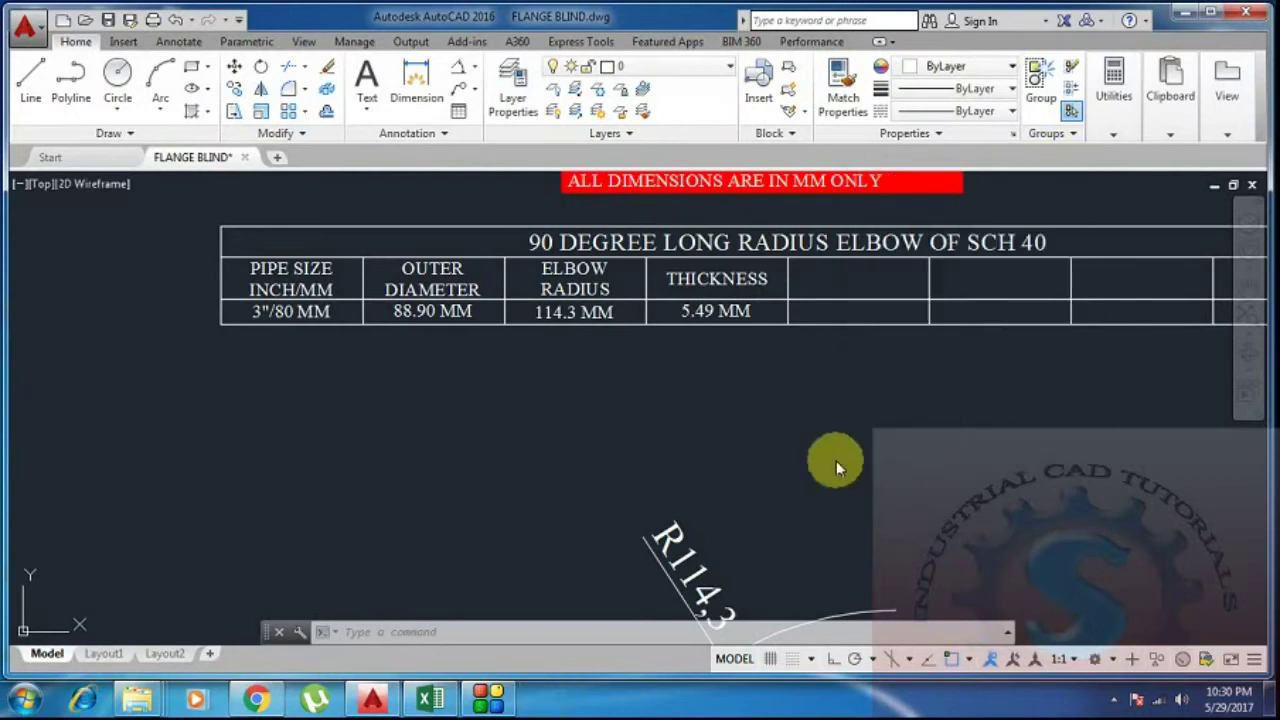
# Offset the R114.3 arc by 44.45 to both its inner and outer sides
pyautogui.moveTo(810, 453); pyautogui.dragTo(714, 363, button='middle')
pyautogui.scroll(-1, 714, 363)
pyautogui.moveTo(708, 477); pyautogui.dragTo(686, 403, button='middle')
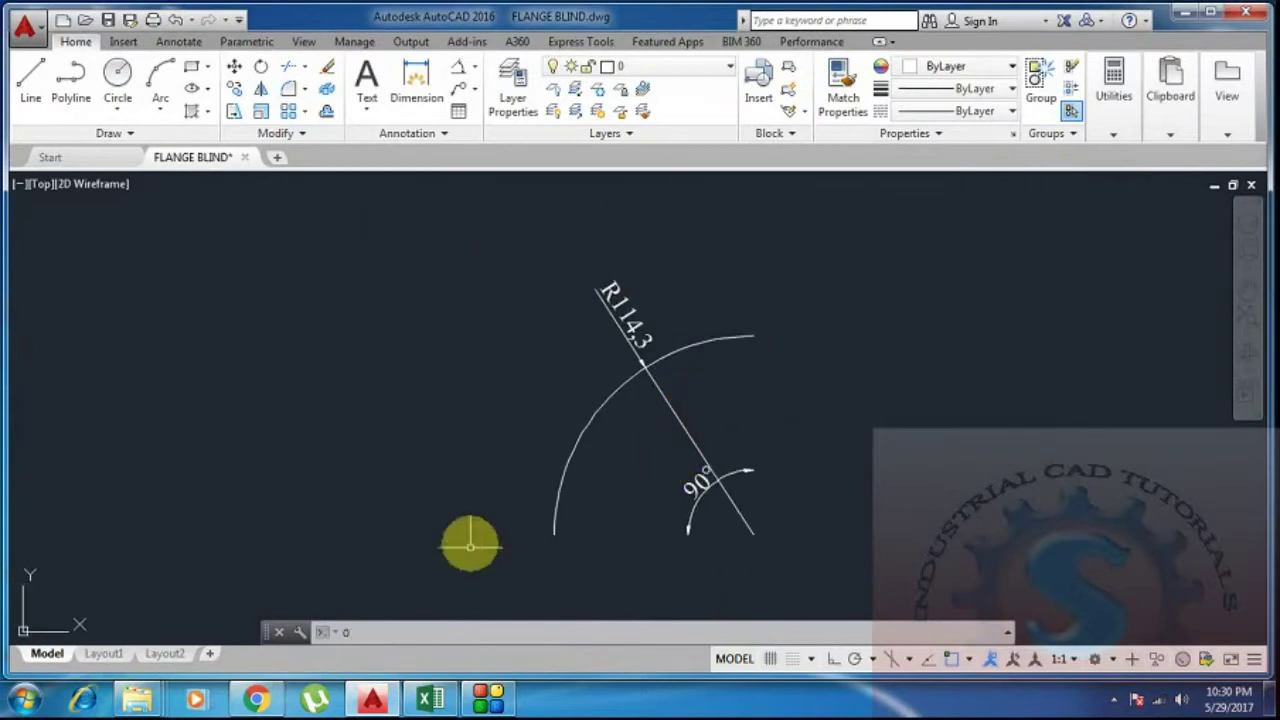
pyautogui.write('o')
pyautogui.press('Return')
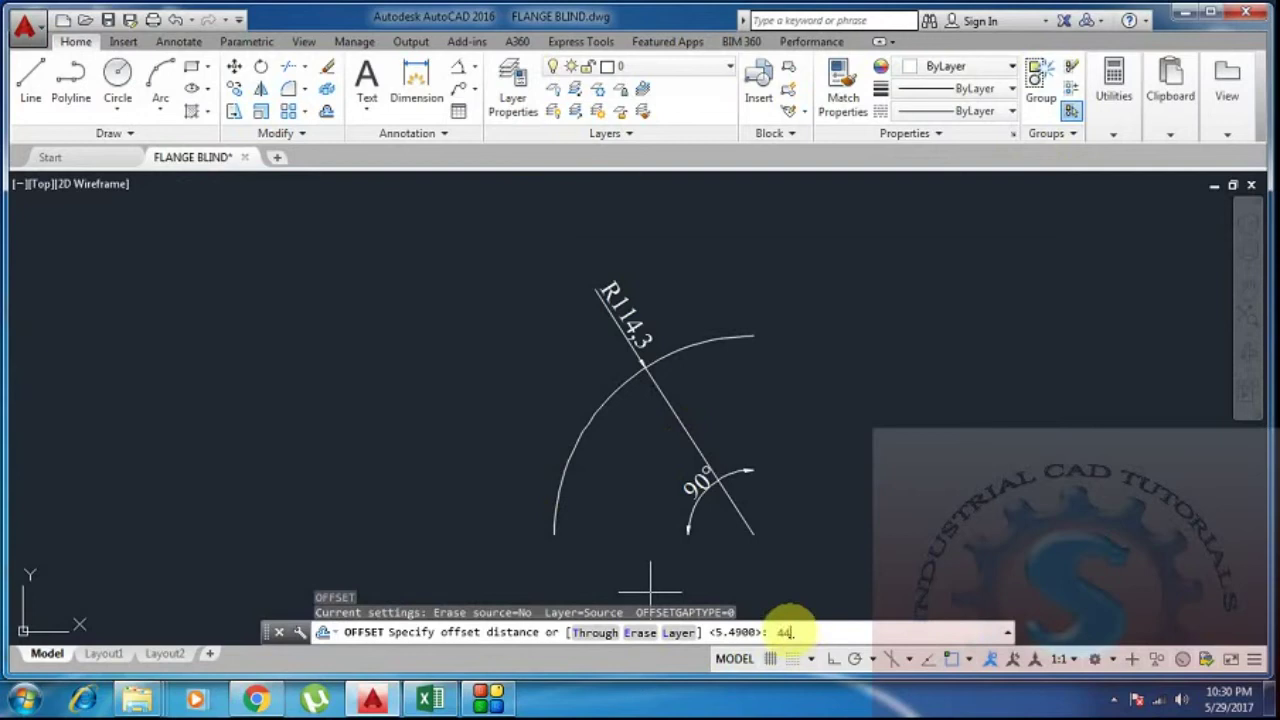
pyautogui.write('44.45')
pyautogui.press('Return')
pyautogui.click(645, 463)
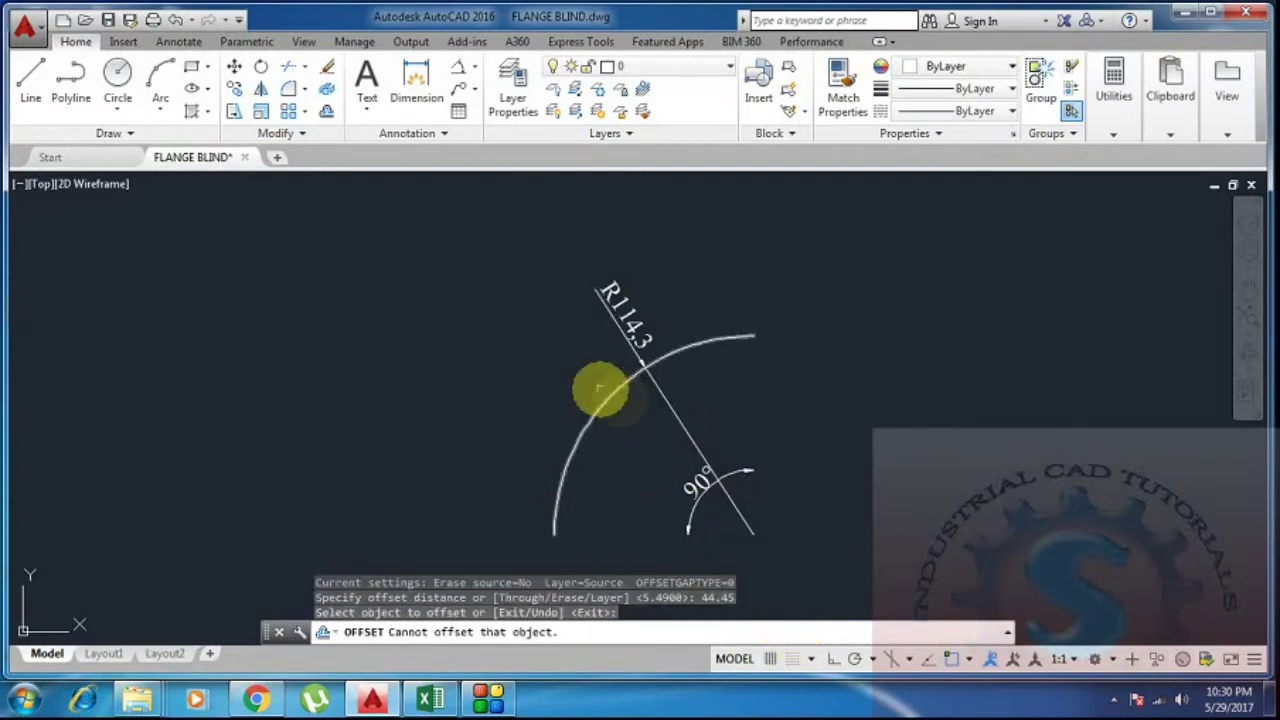
pyautogui.click(608, 398)
pyautogui.click(644, 432)
pyautogui.click(597, 408)
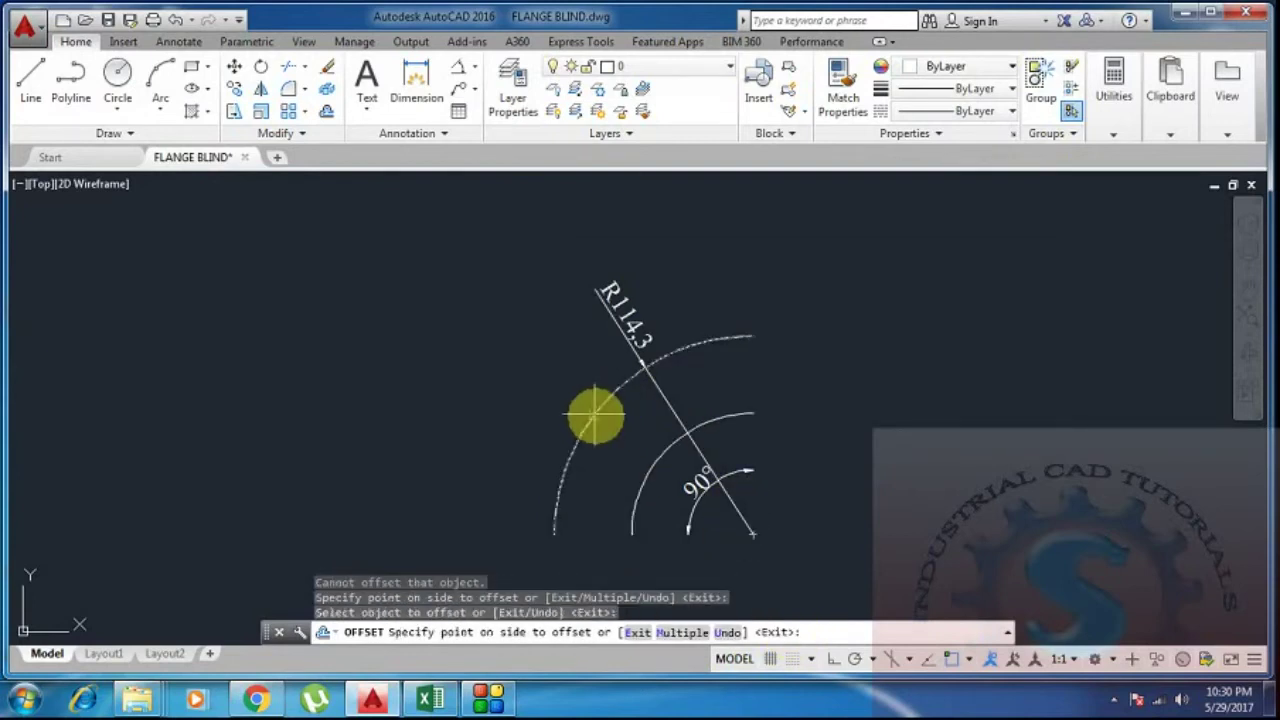
pyautogui.click(503, 355)
pyautogui.scroll(-4, 503, 355)
pyautogui.moveTo(714, 394); pyautogui.dragTo(731, 426, button='middle')
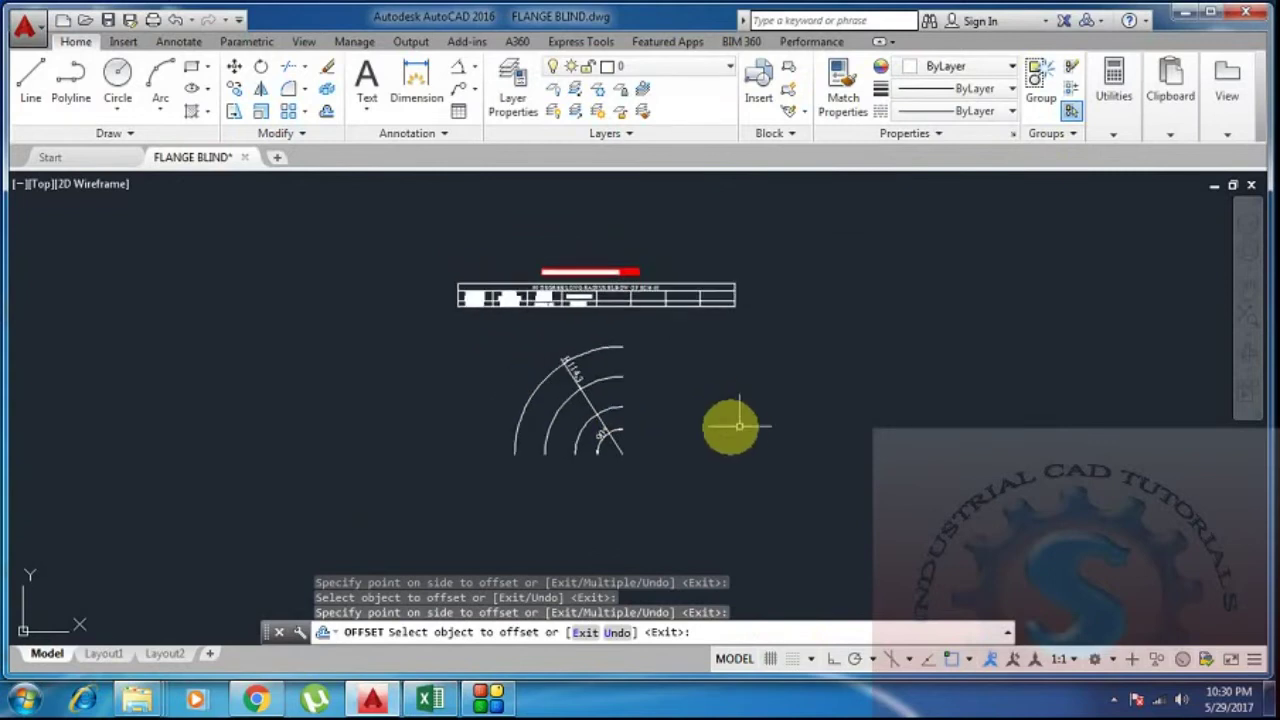
pyautogui.press('Escape')
pyautogui.scroll(2, 684, 426)
# Draw straight lines joining the outer and inner arcs at the elbow's upper and lower ends
pyautogui.write('L')
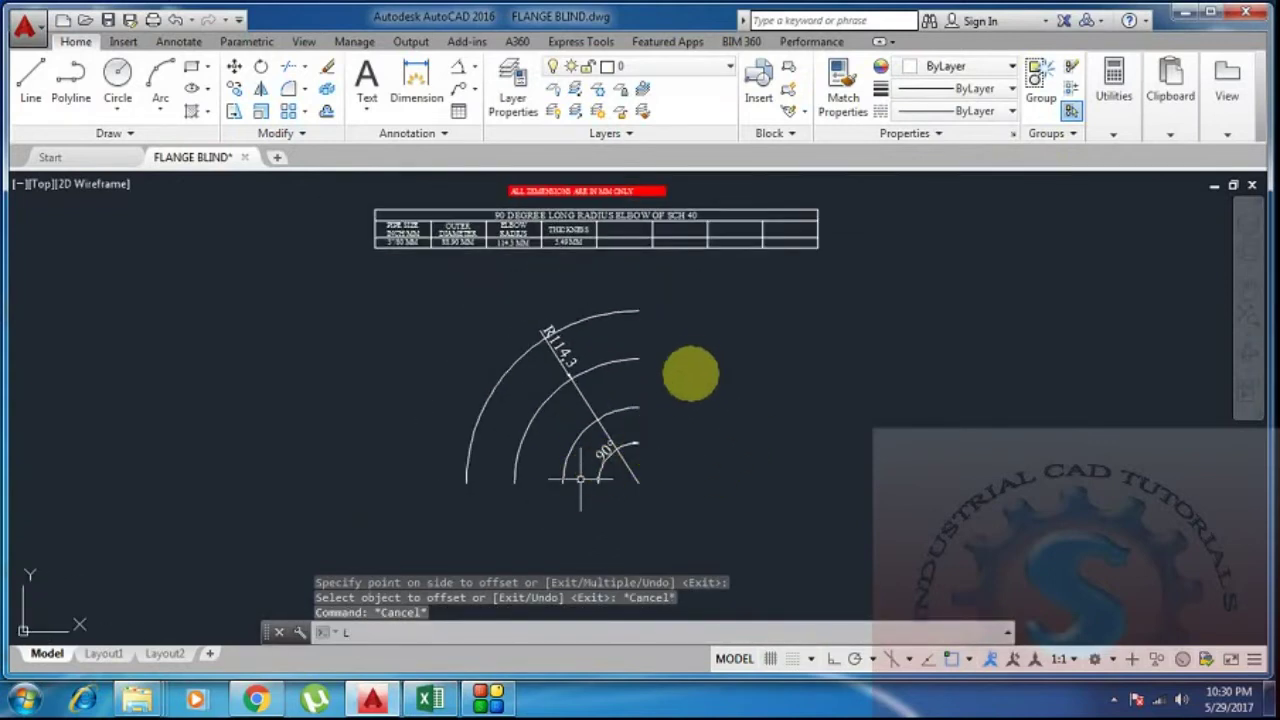
pyautogui.press('Return')
pyautogui.click(639, 312)
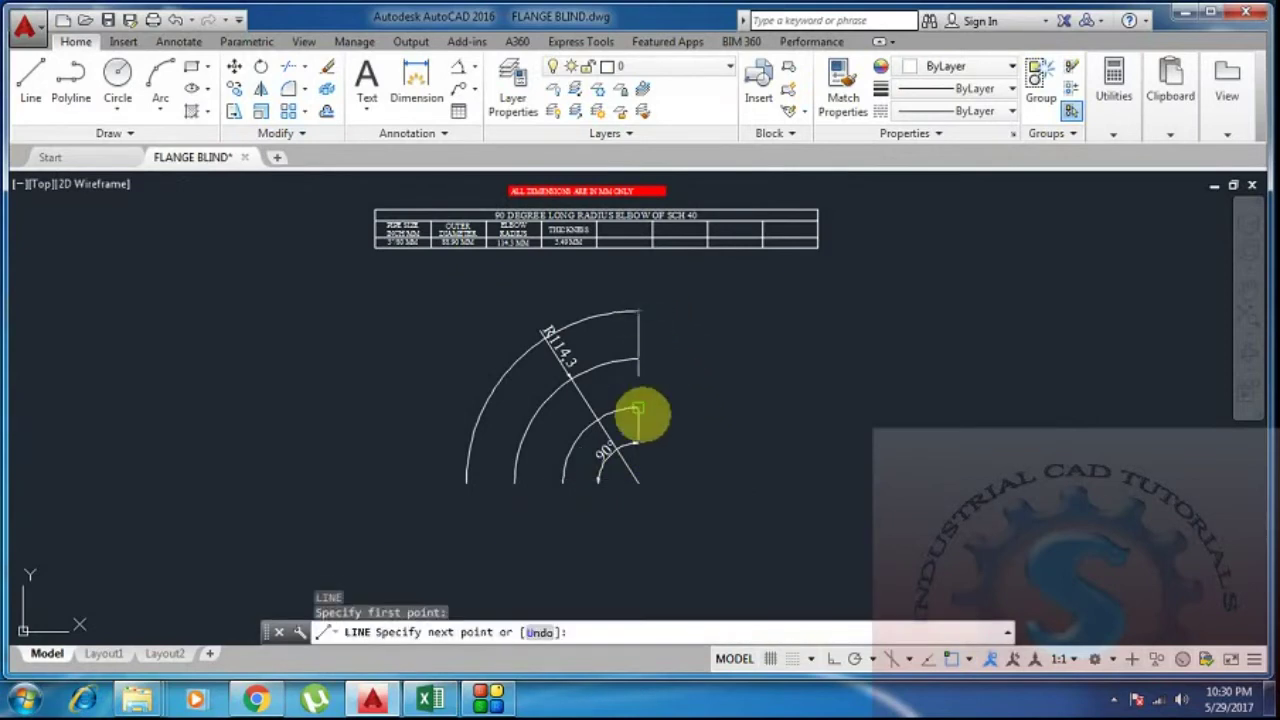
pyautogui.click(639, 408)
pyautogui.press('Escape')
pyautogui.moveTo(733, 451); pyautogui.dragTo(749, 409, button='middle')
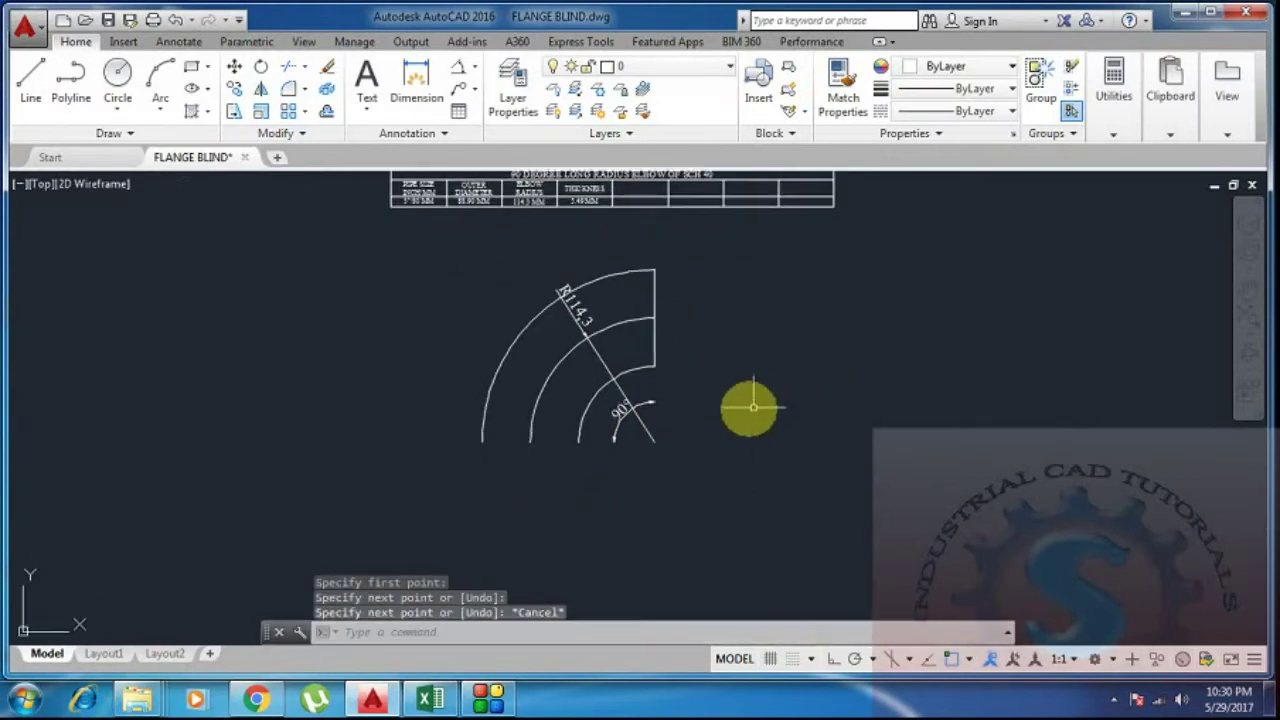
pyautogui.write('L')
pyautogui.press('Return')
pyautogui.click(482, 441)
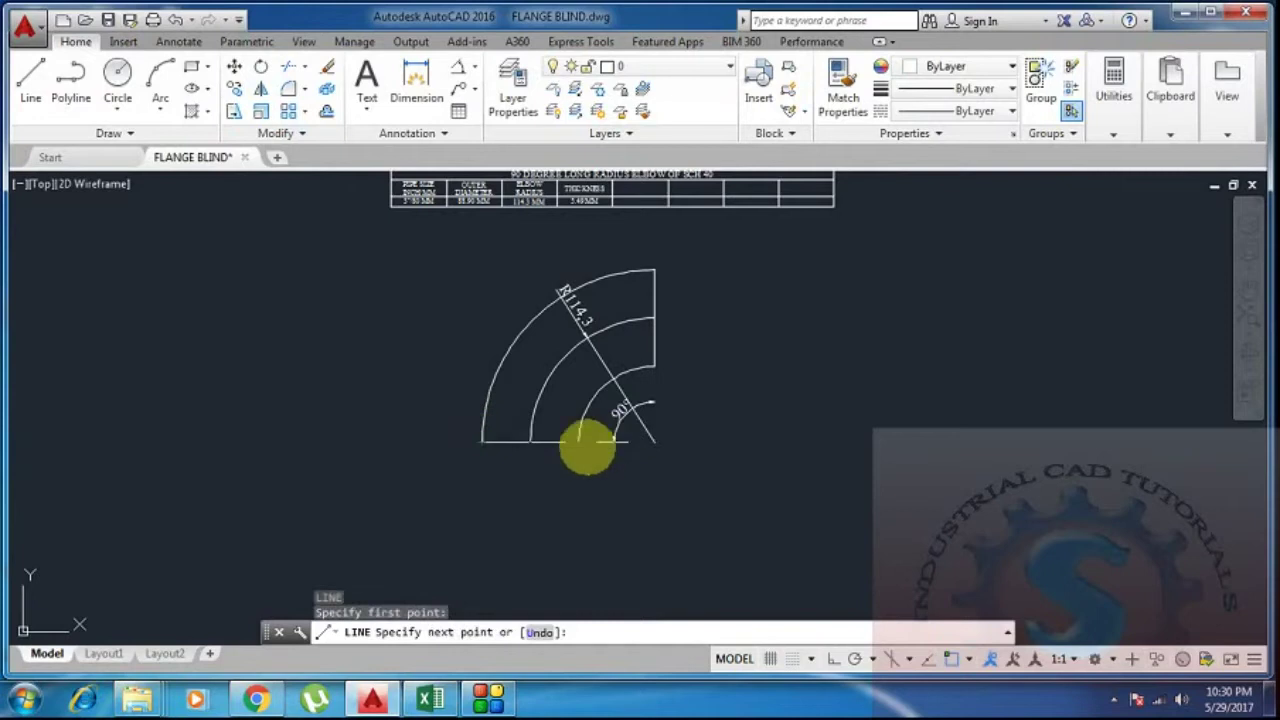
pyautogui.click(578, 441)
pyautogui.press('Escape')
# Remove the 90° angular dimension
pyautogui.scroll(2, 609, 420)
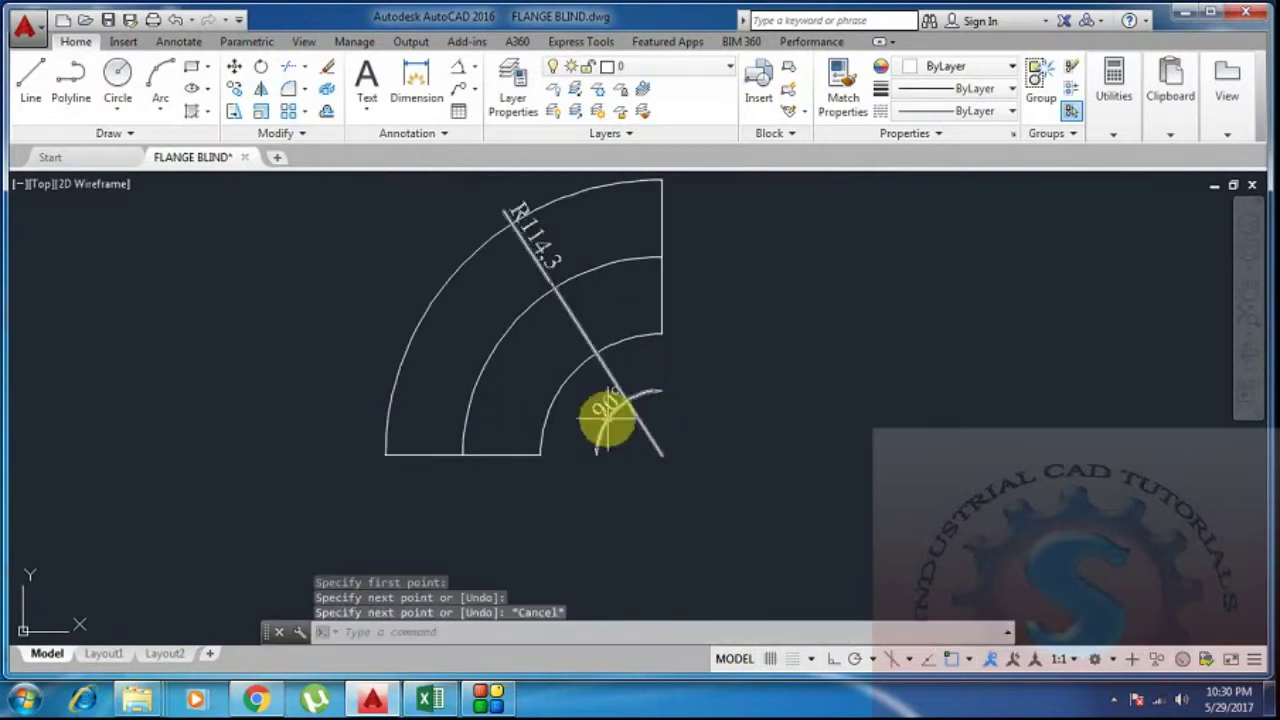
pyautogui.click(604, 418)
pyautogui.press('Escape')
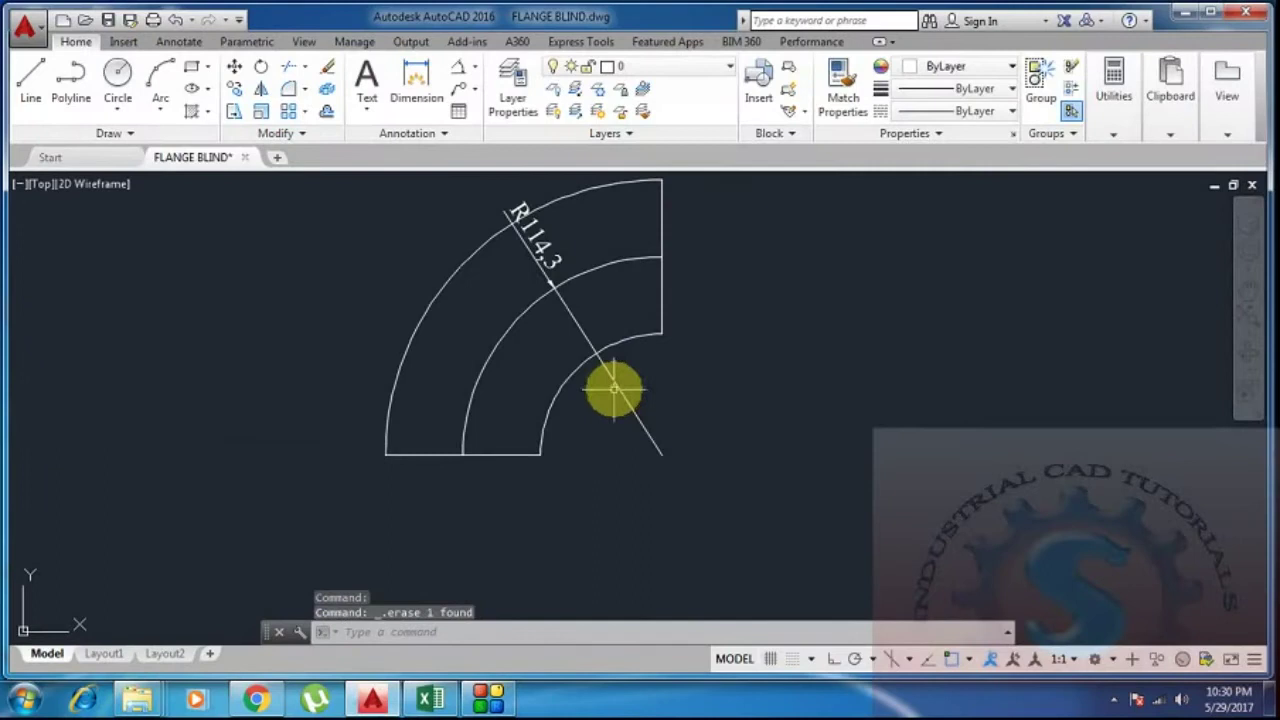
# Delete the R114.3 radius dimension
pyautogui.click(703, 345)
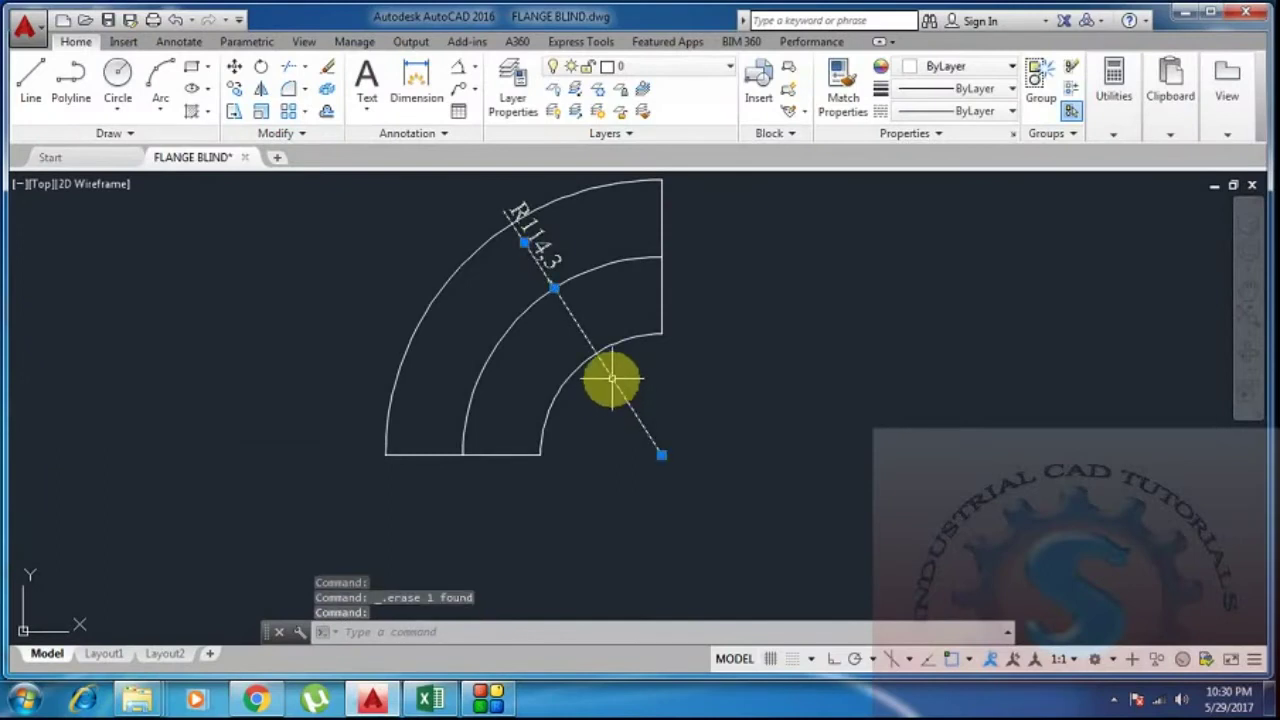
pyautogui.press('Delete')
pyautogui.scroll(-3, 605, 420)
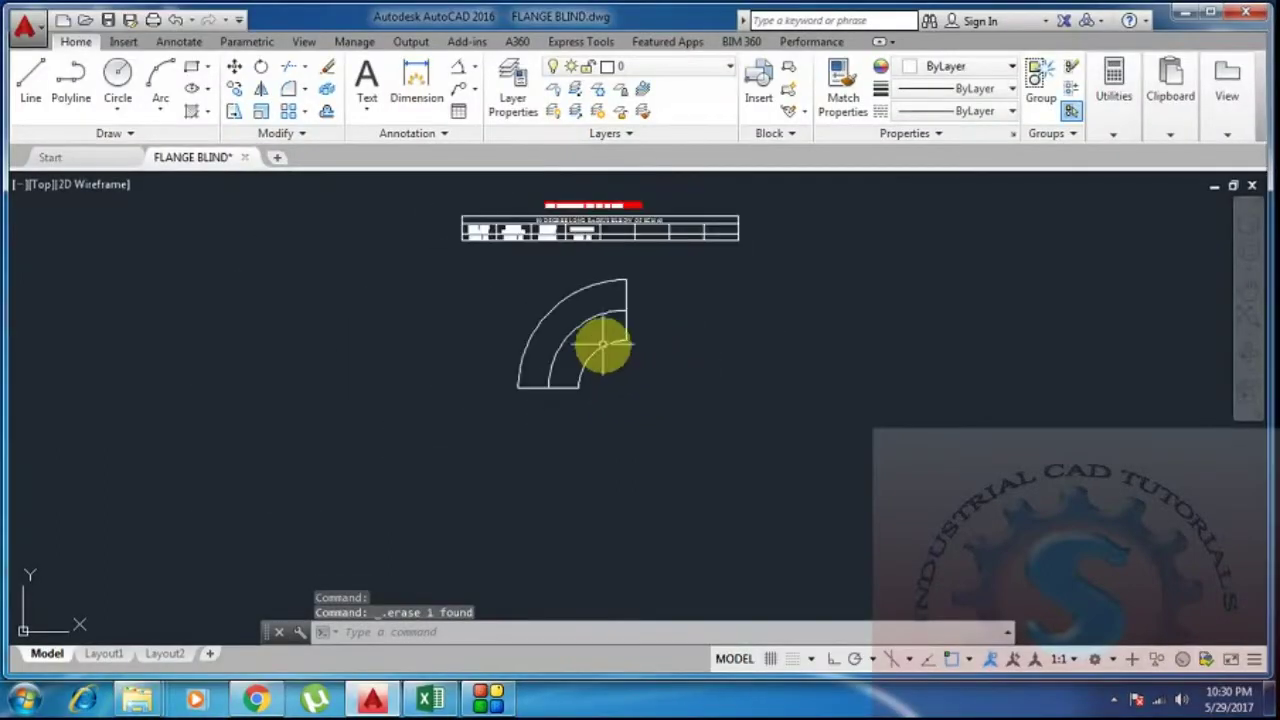
pyautogui.scroll(4, 605, 420)
# Change the middle R114.3 arc's linetype to DASHED2 to make it a centreline
pyautogui.click(579, 385)
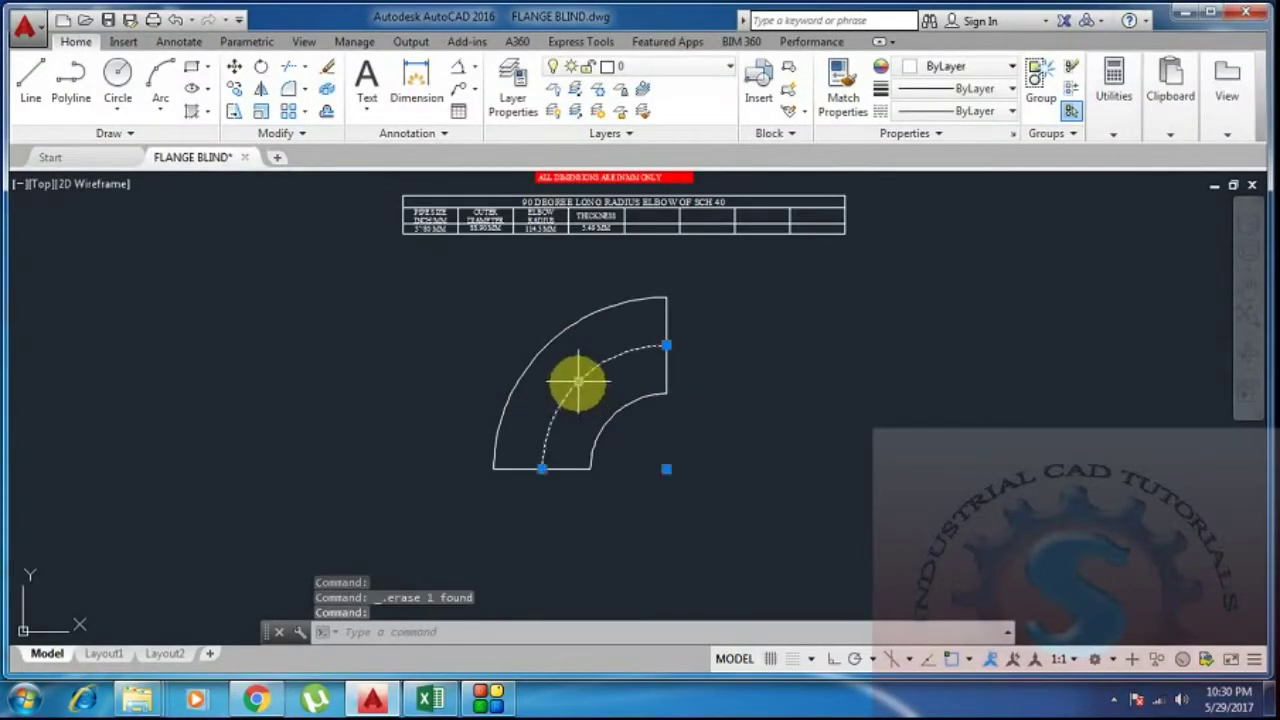
pyautogui.click(1005, 112)
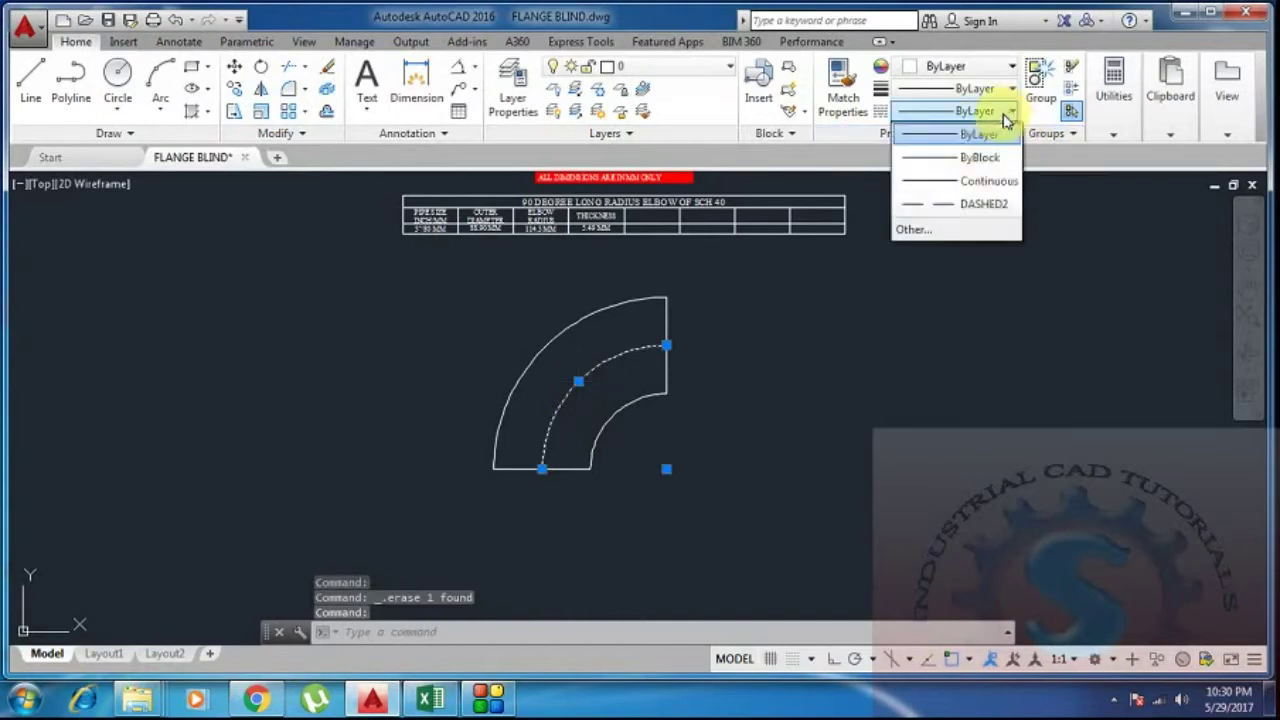
pyautogui.click(960, 204)
pyautogui.press('Escape')
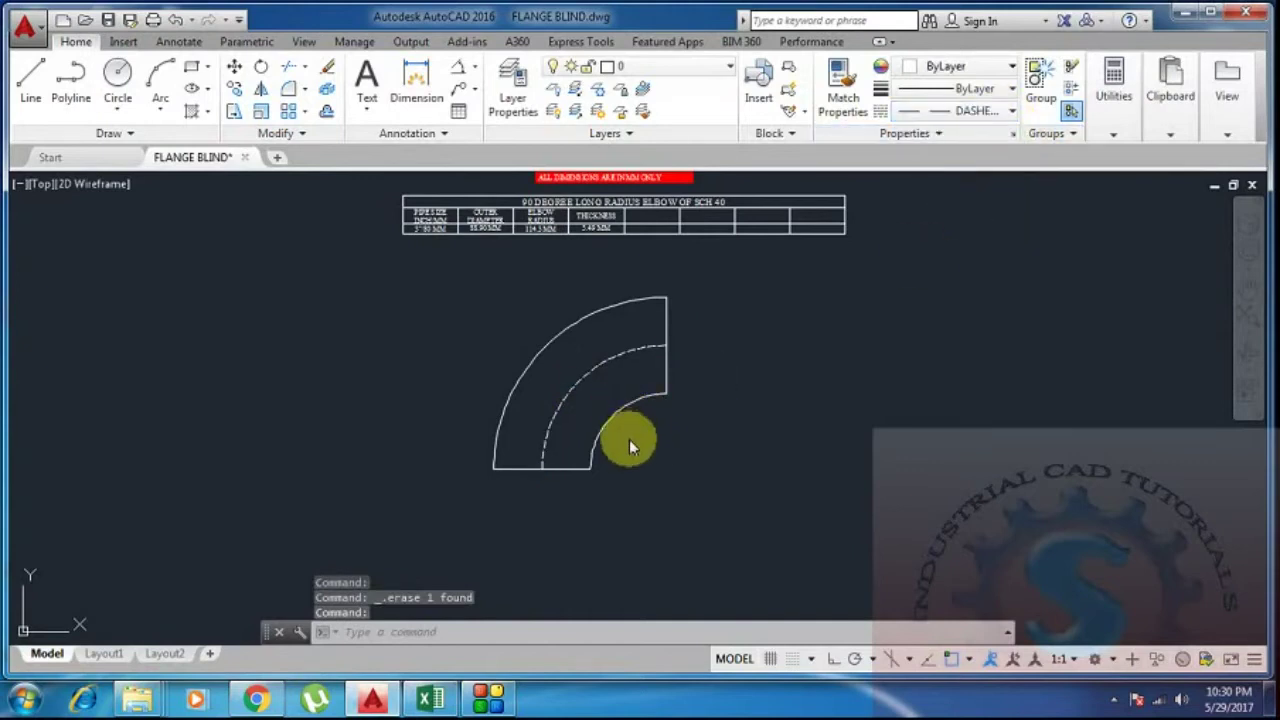
pyautogui.hotkey('ctrl', 'z')
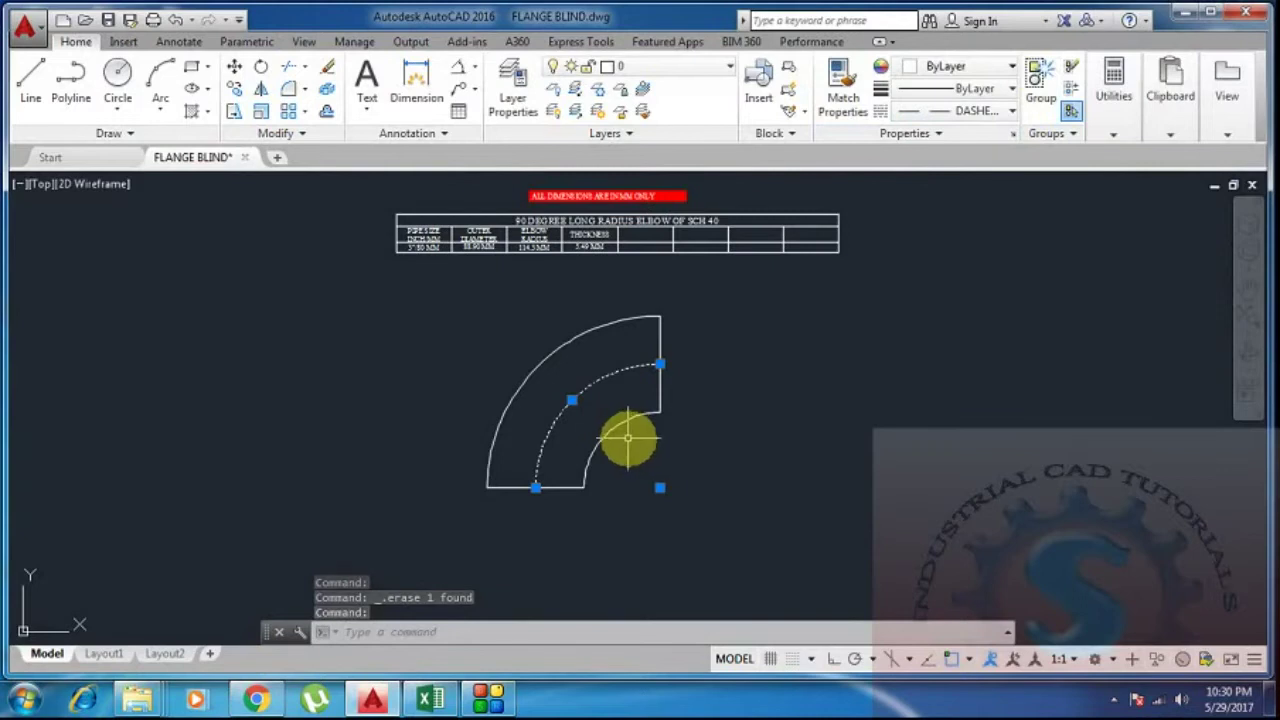
pyautogui.press('Escape')
pyautogui.scroll(4, 640, 414)
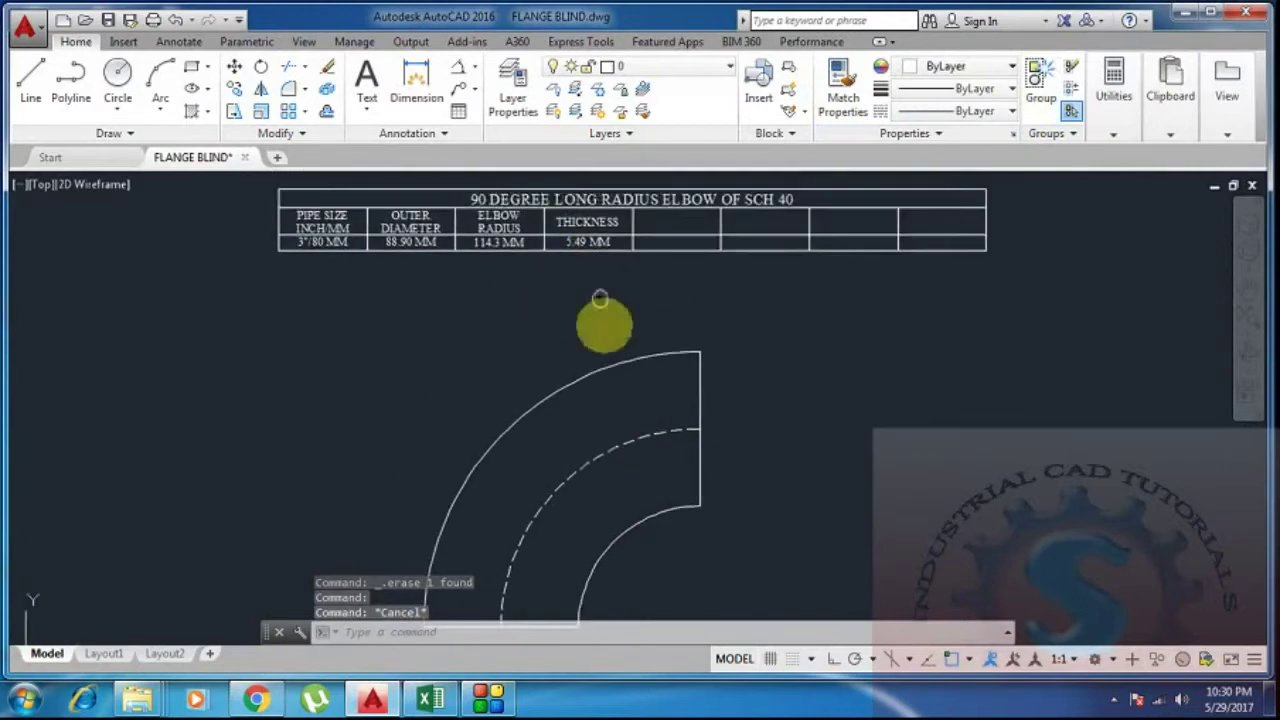
pyautogui.scroll(3, 600, 290)
pyautogui.scroll(-3, 680, 397)
pyautogui.moveTo(680, 397); pyautogui.dragTo(634, 286, button='middle')
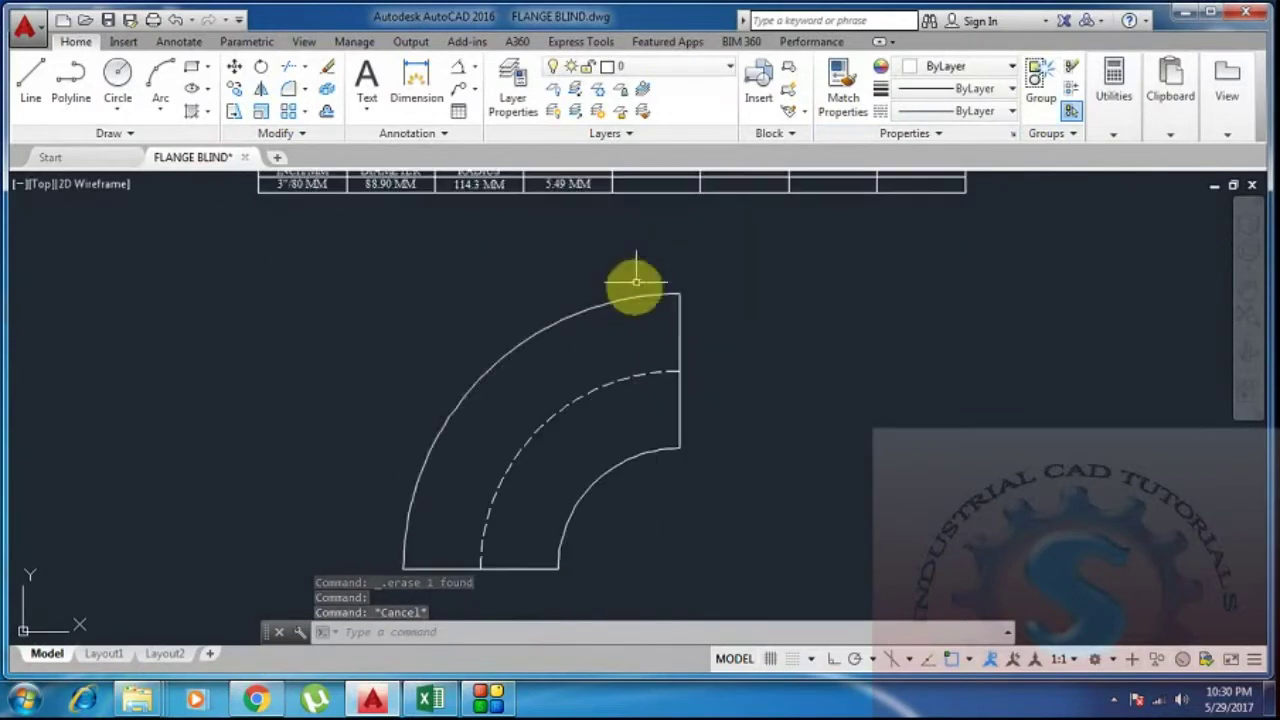
# Add a vertical 88.9 linear dimension across the elbow's right-hand end
pyautogui.click(475, 67)
pyautogui.click(499, 96)
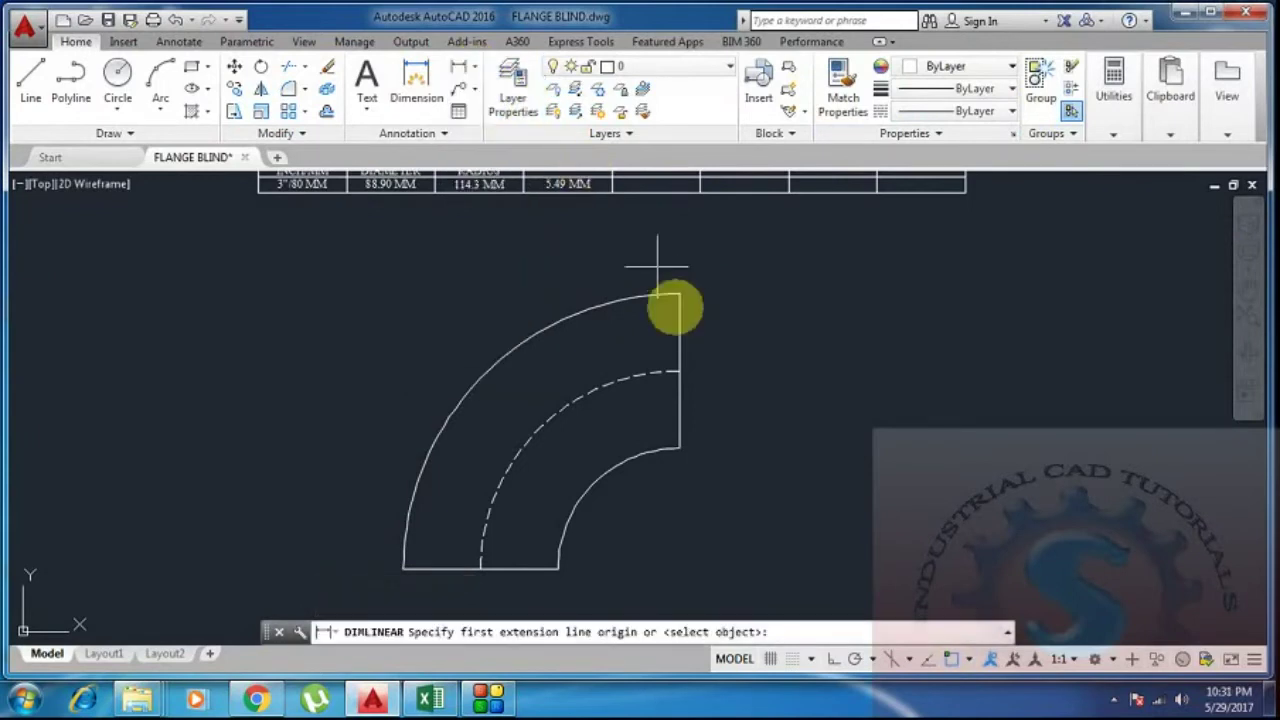
pyautogui.click(680, 298)
pyautogui.click(678, 449)
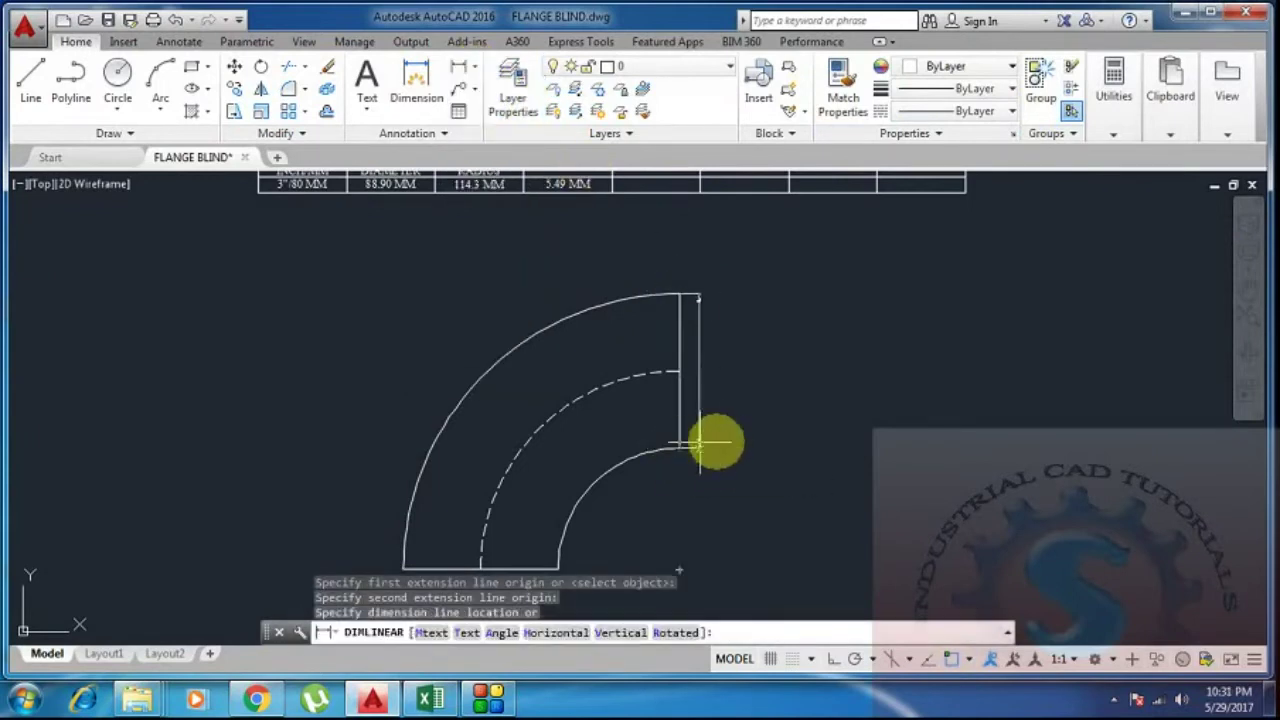
pyautogui.click(726, 437)
pyautogui.scroll(3, 760, 350)
pyautogui.scroll(-5, 720, 363)
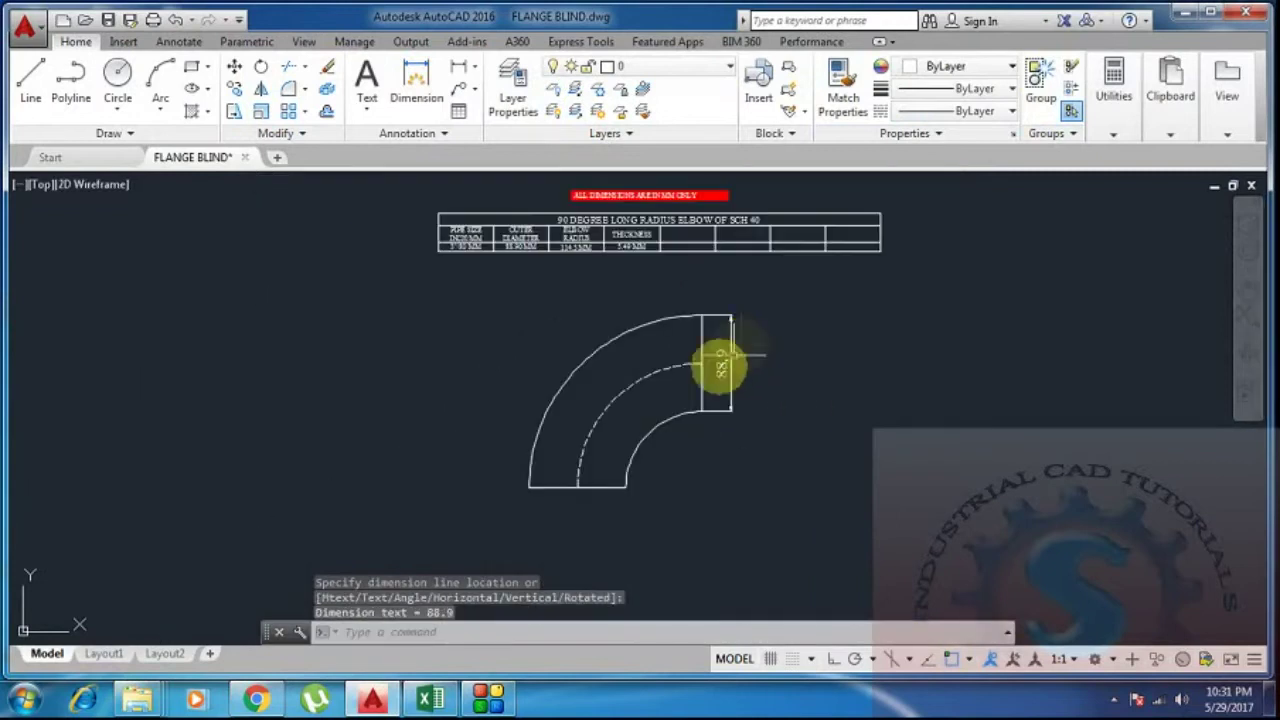
pyautogui.scroll(4, 526, 265)
pyautogui.scroll(-4, 514, 223)
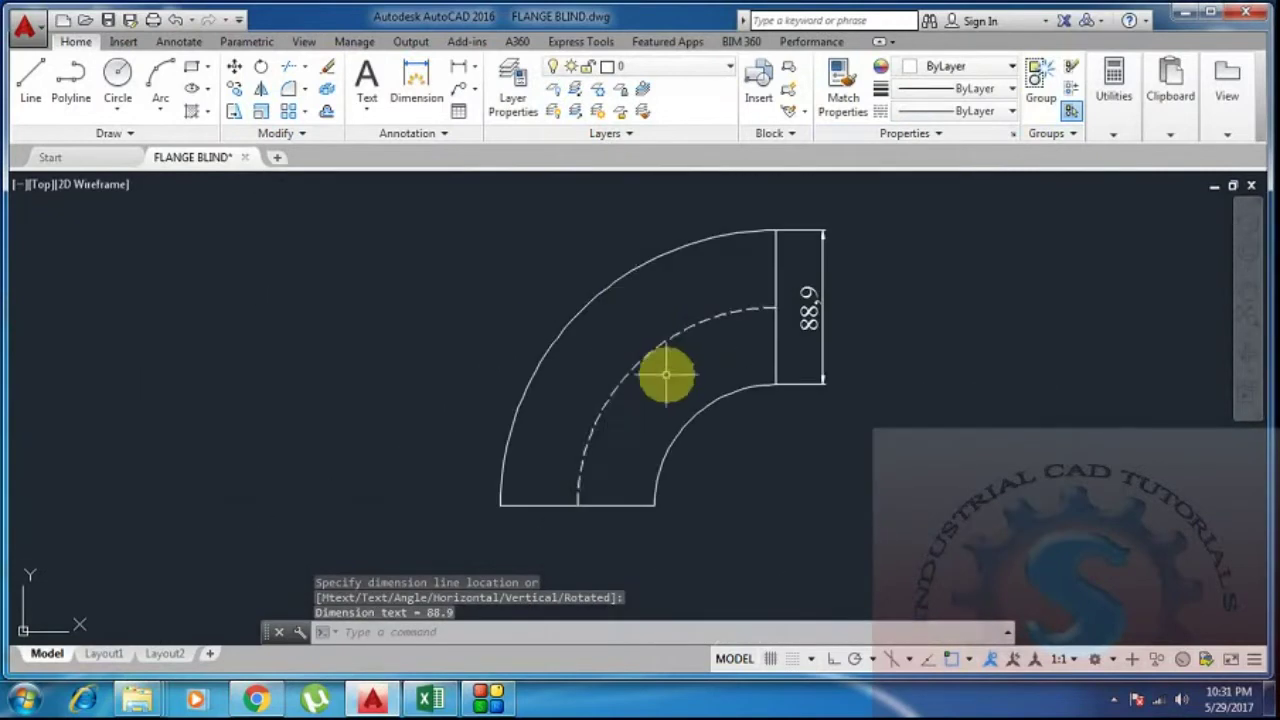
pyautogui.scroll(-1, 560, 235)
pyautogui.scroll(1, 560, 460)
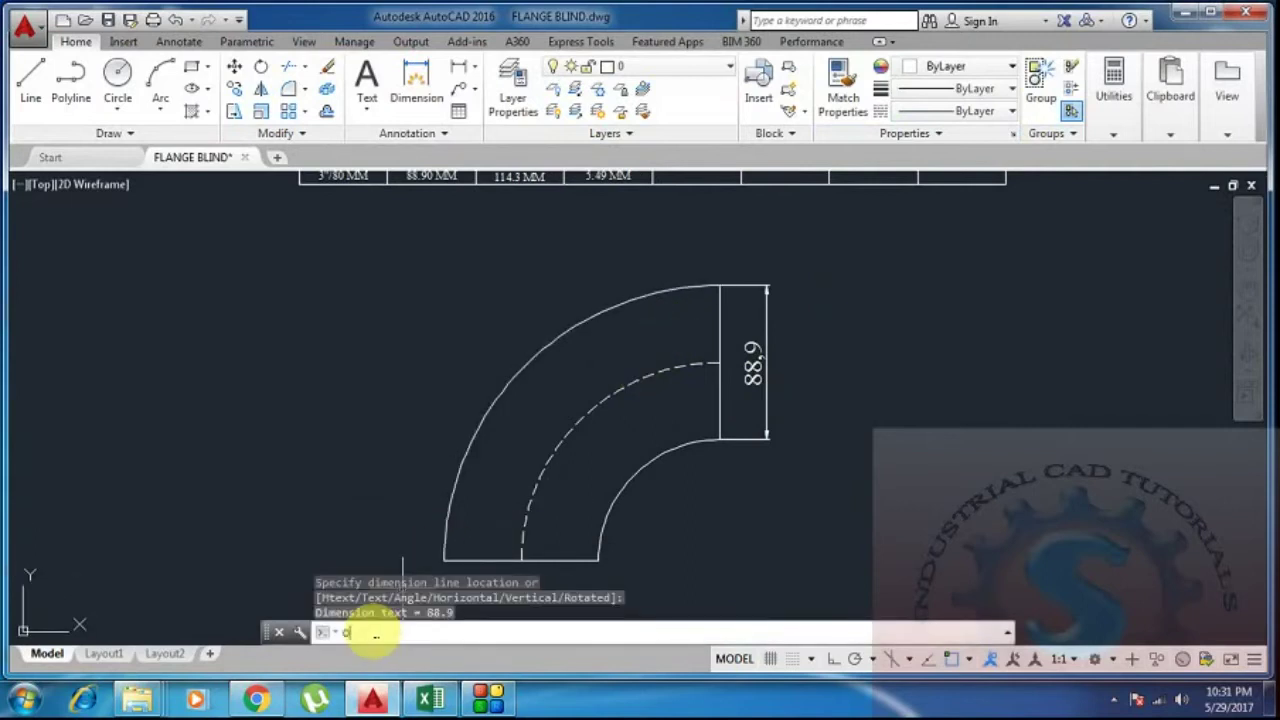
# Offset the outer arc inward and the inner arc outward by 5.49 to show the pipe wall
pyautogui.press('Return')
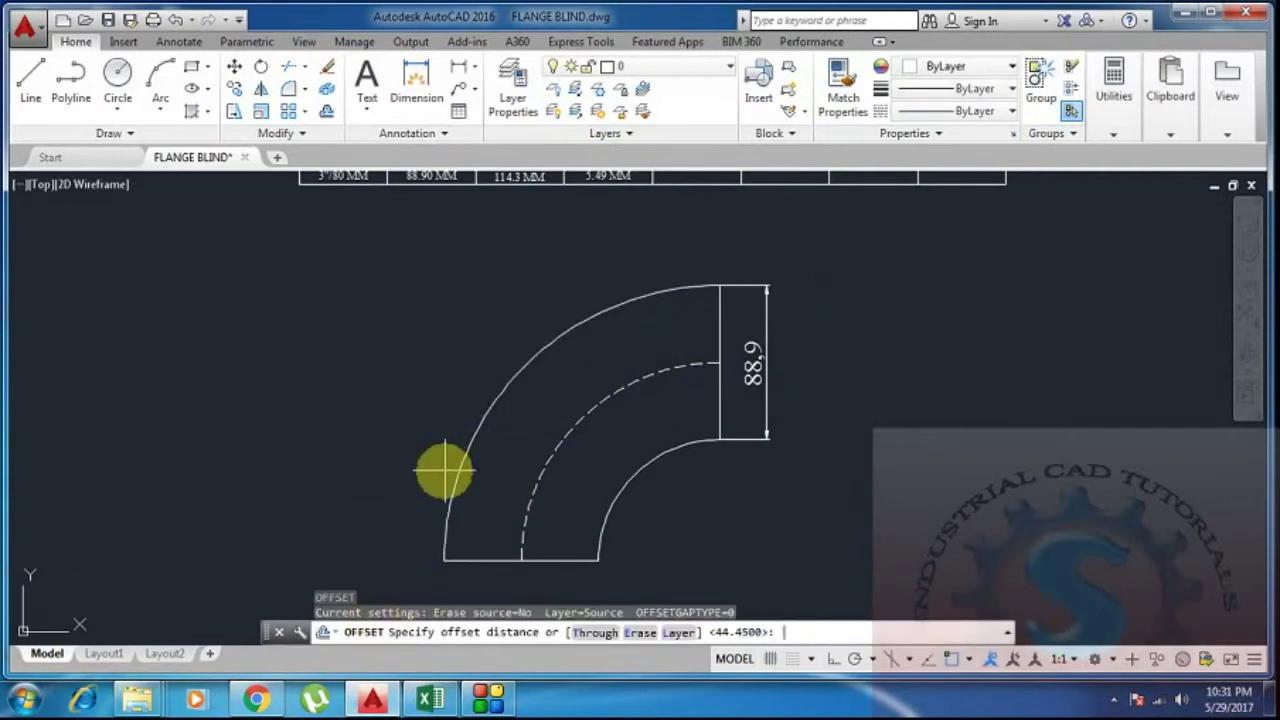
pyautogui.write('5.49')
pyautogui.press('Return')
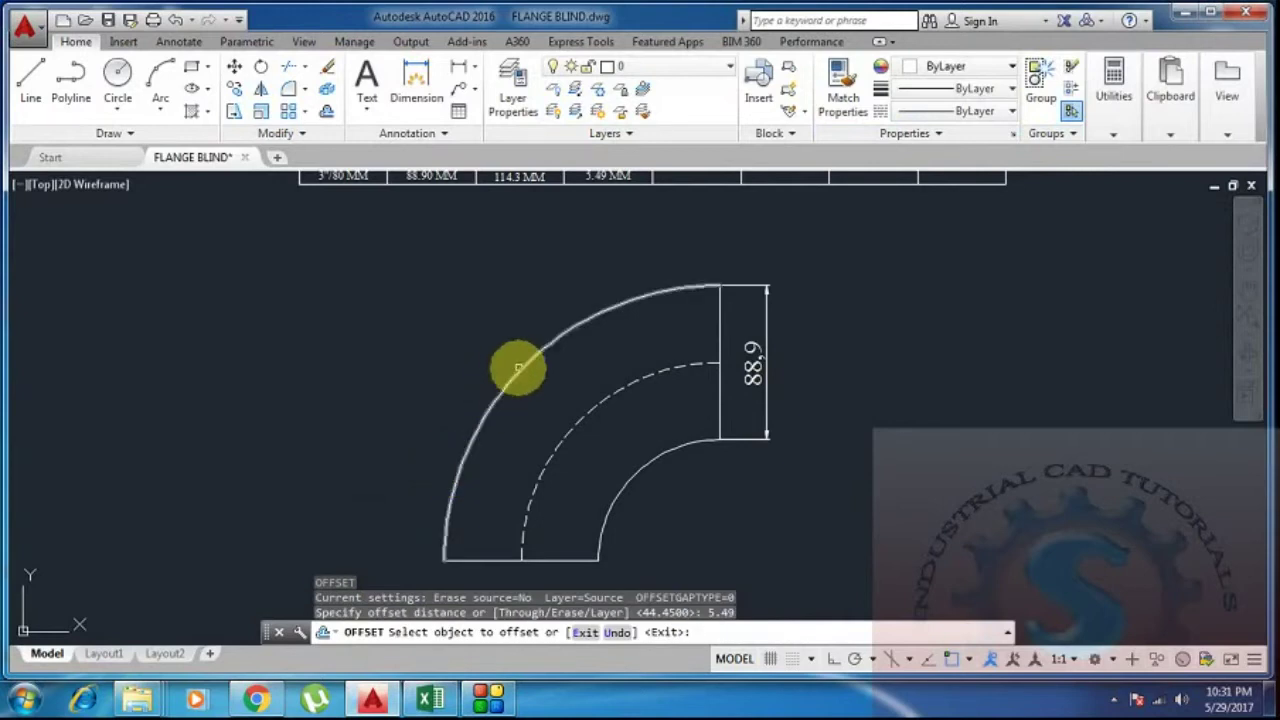
pyautogui.click(517, 368)
pyautogui.click(535, 380)
pyautogui.click(637, 477)
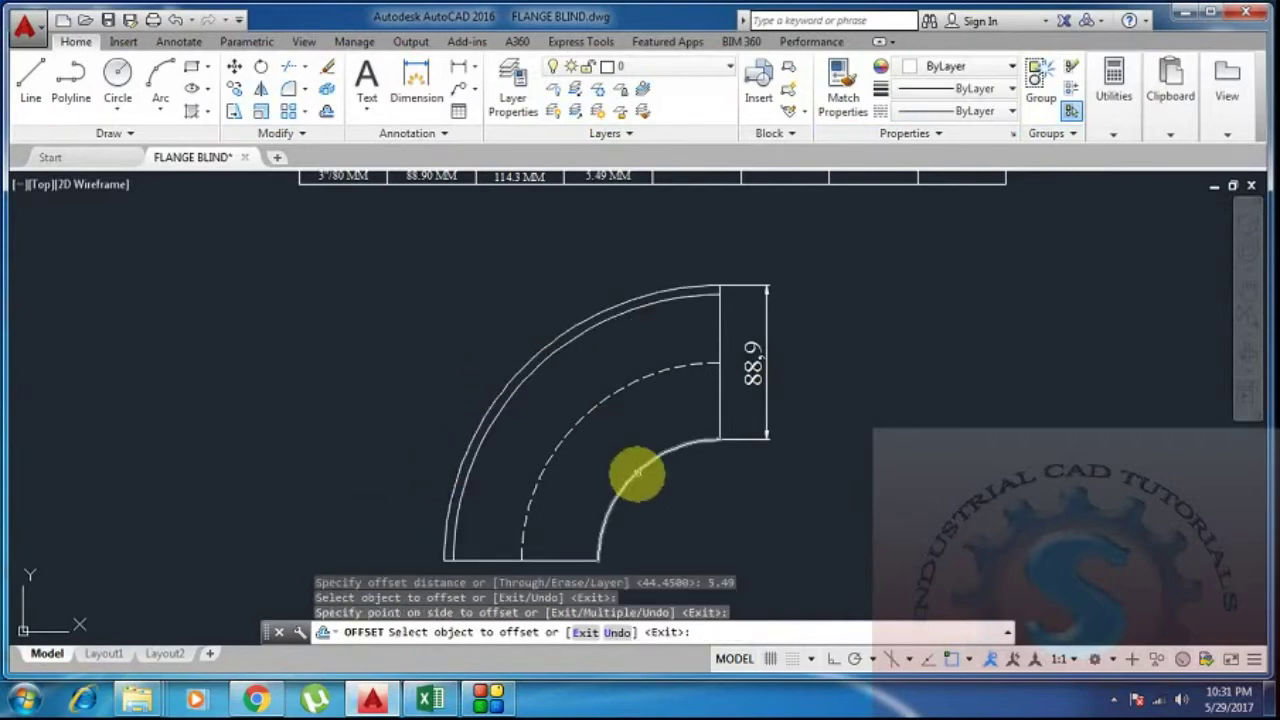
pyautogui.click(610, 449)
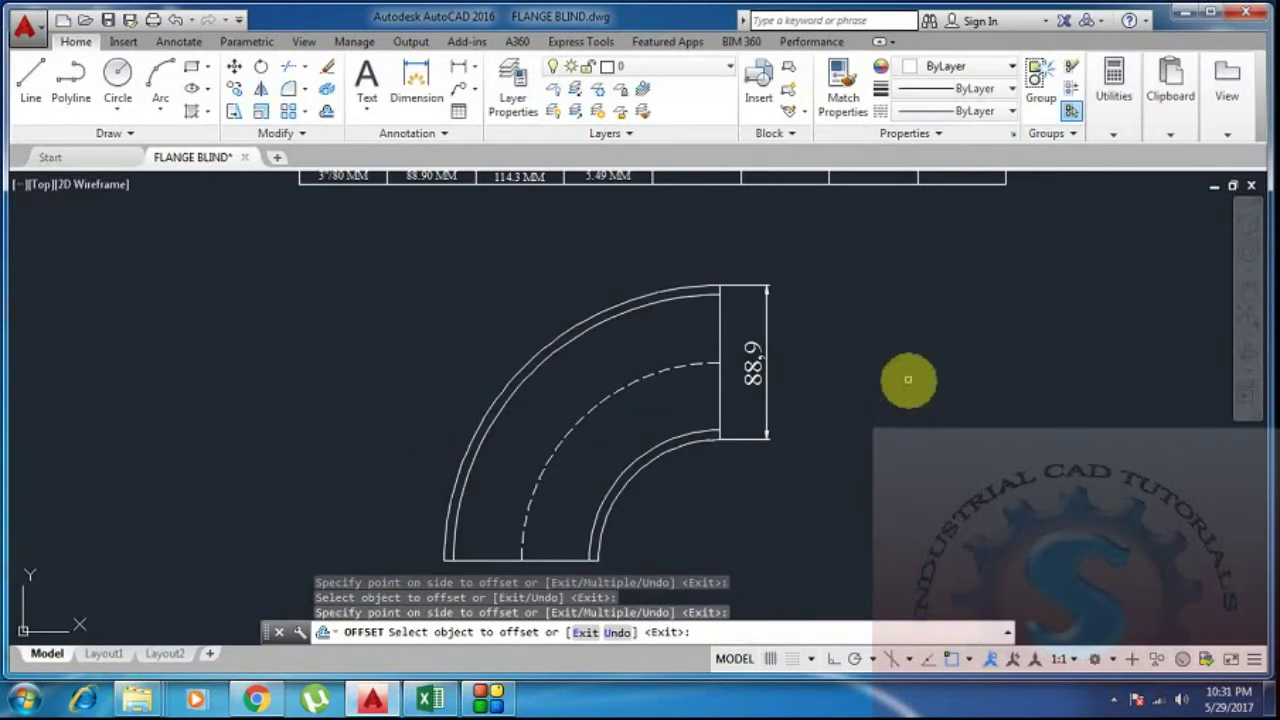
pyautogui.scroll(-2, 848, 343)
pyautogui.scroll(2, 763, 414)
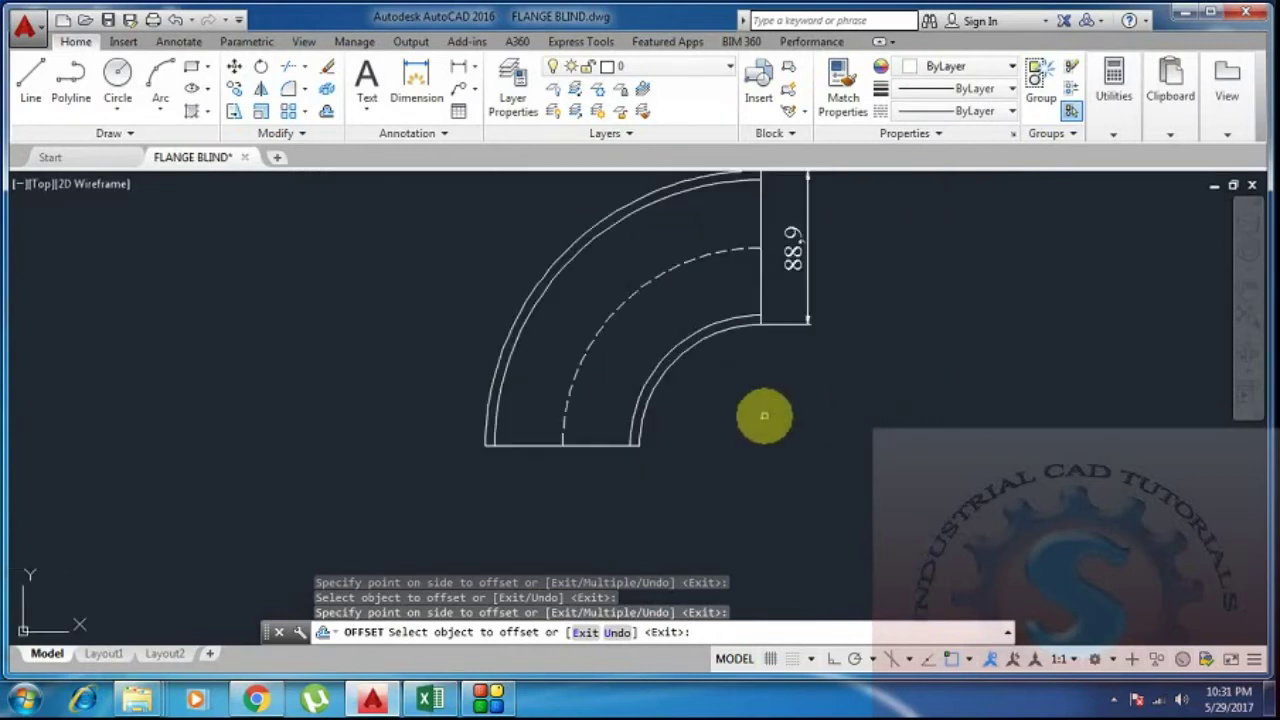
pyautogui.press('Escape')
pyautogui.press('Escape')
pyautogui.scroll(-2, 690, 390)
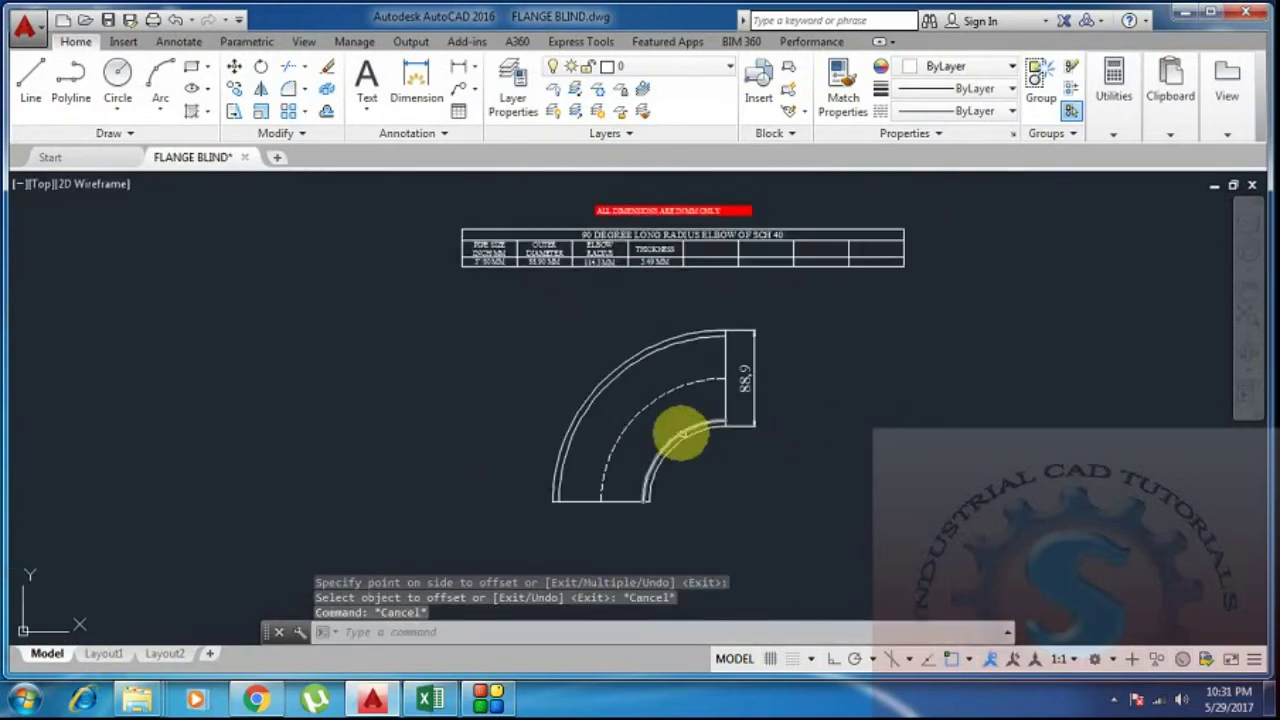
pyautogui.moveTo(606, 410); pyautogui.dragTo(606, 380, button='middle')
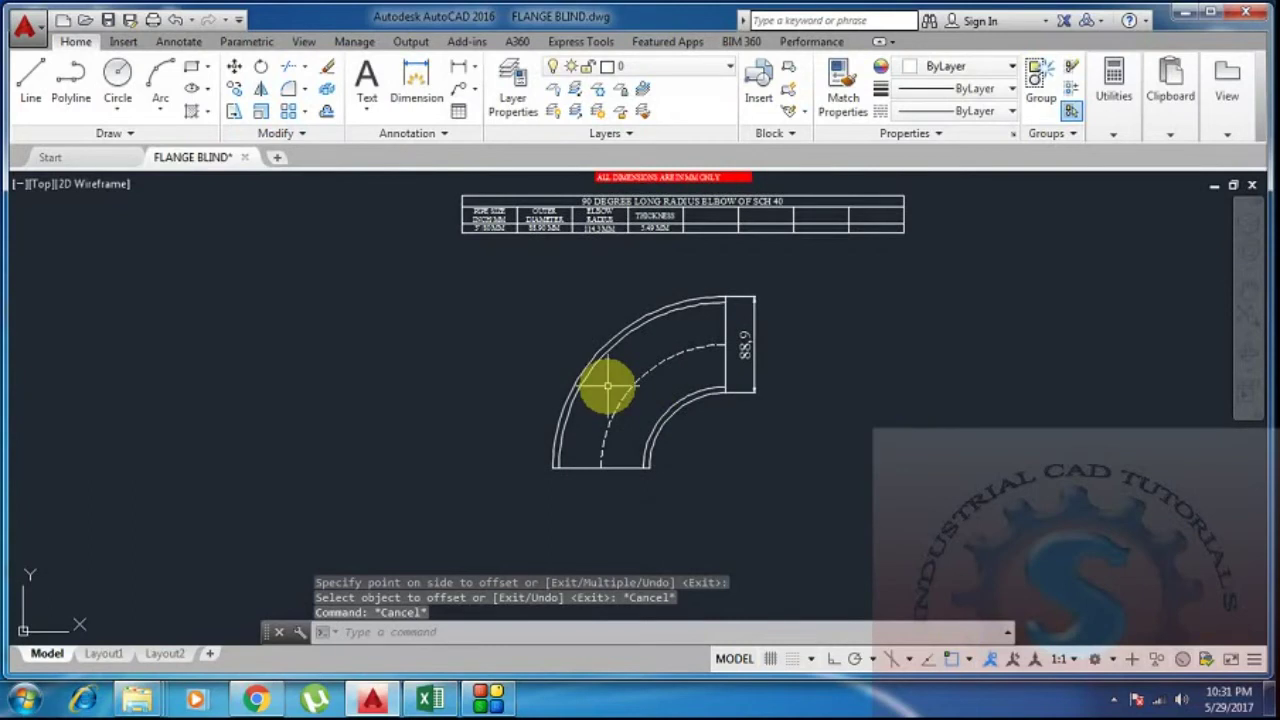
pyautogui.write('h')
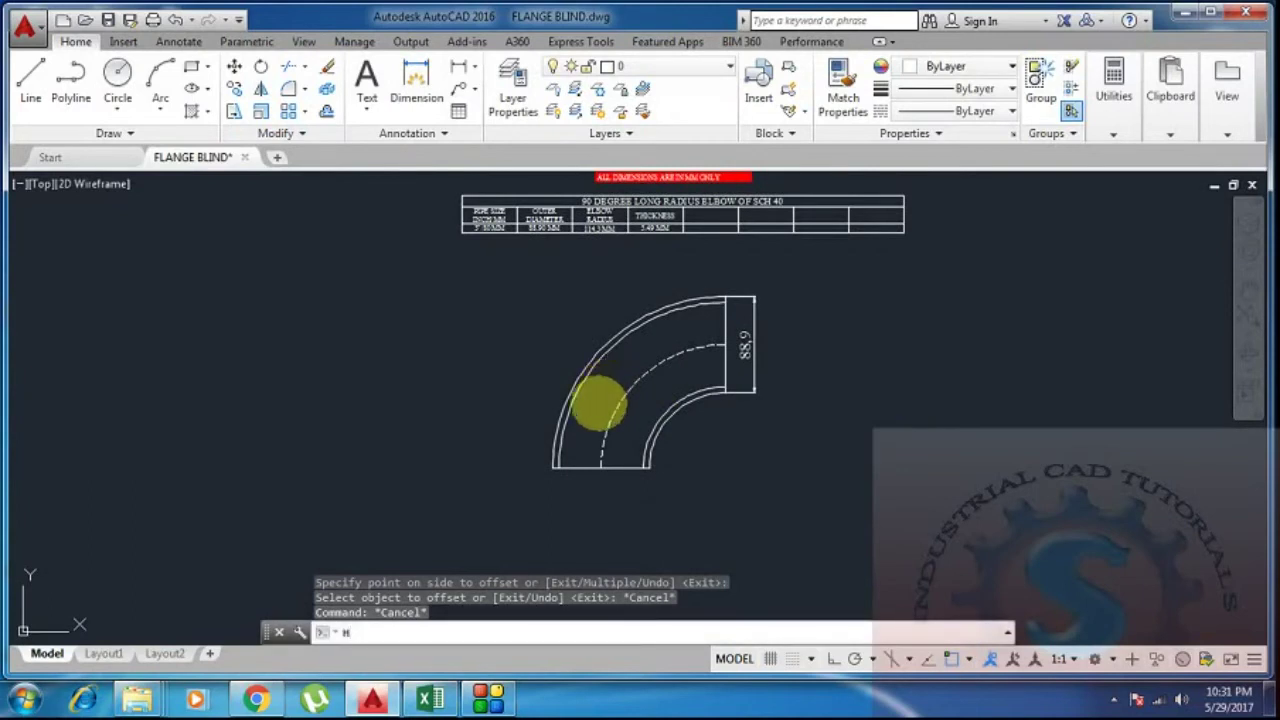
# Hatch the outer and inner 5.49 wall bands of the elbow with ANSI32
pyautogui.press('Return')
pyautogui.scroll(5, 594, 390)
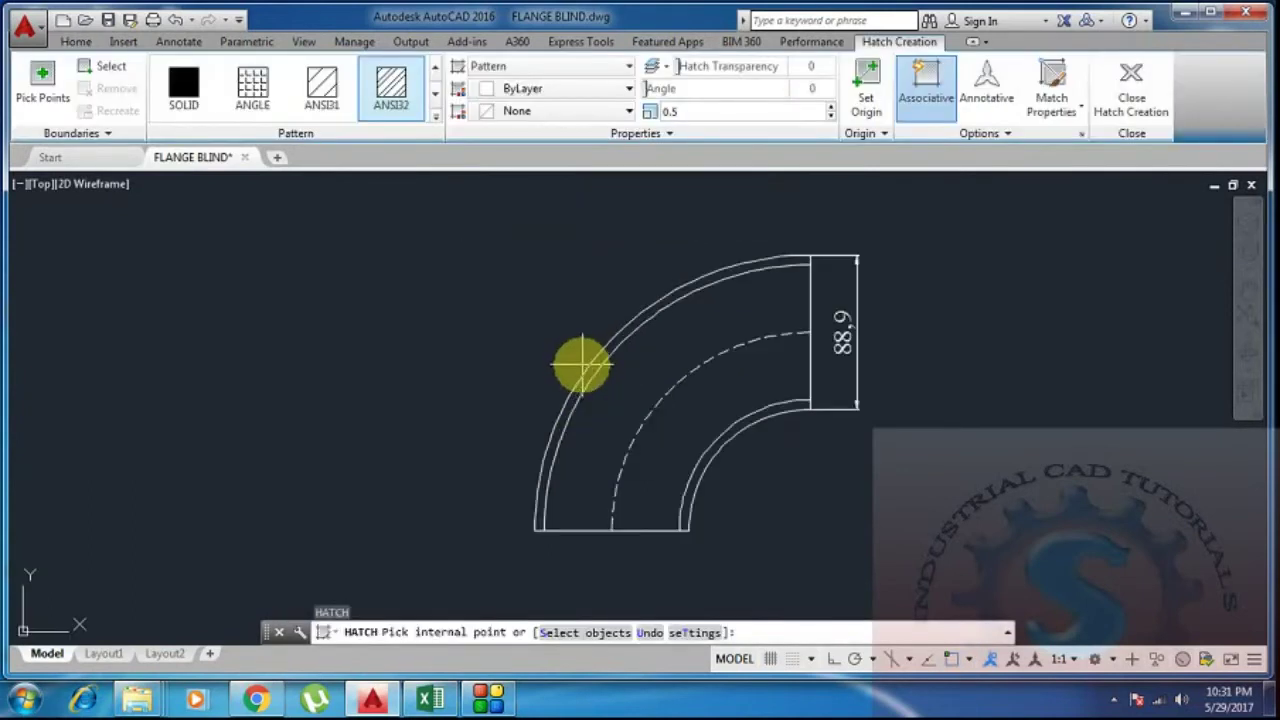
pyautogui.click(615, 371)
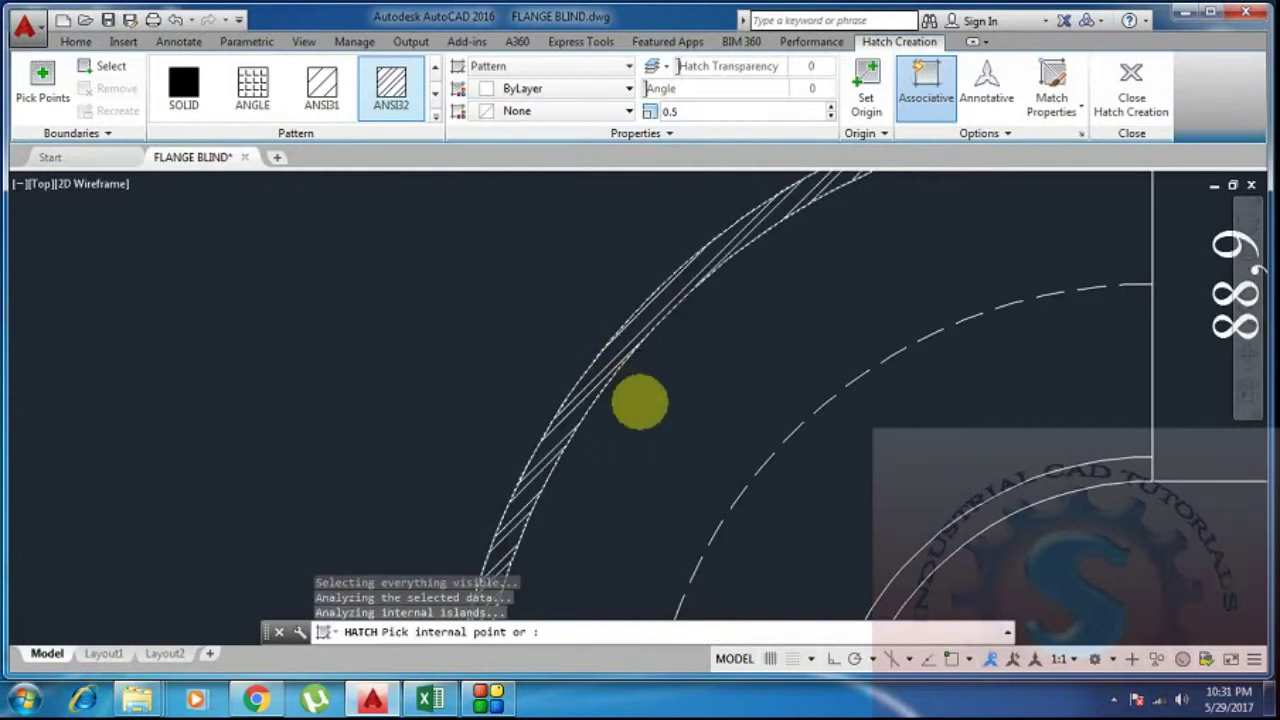
pyautogui.scroll(-5, 636, 400)
pyautogui.scroll(5, 645, 390)
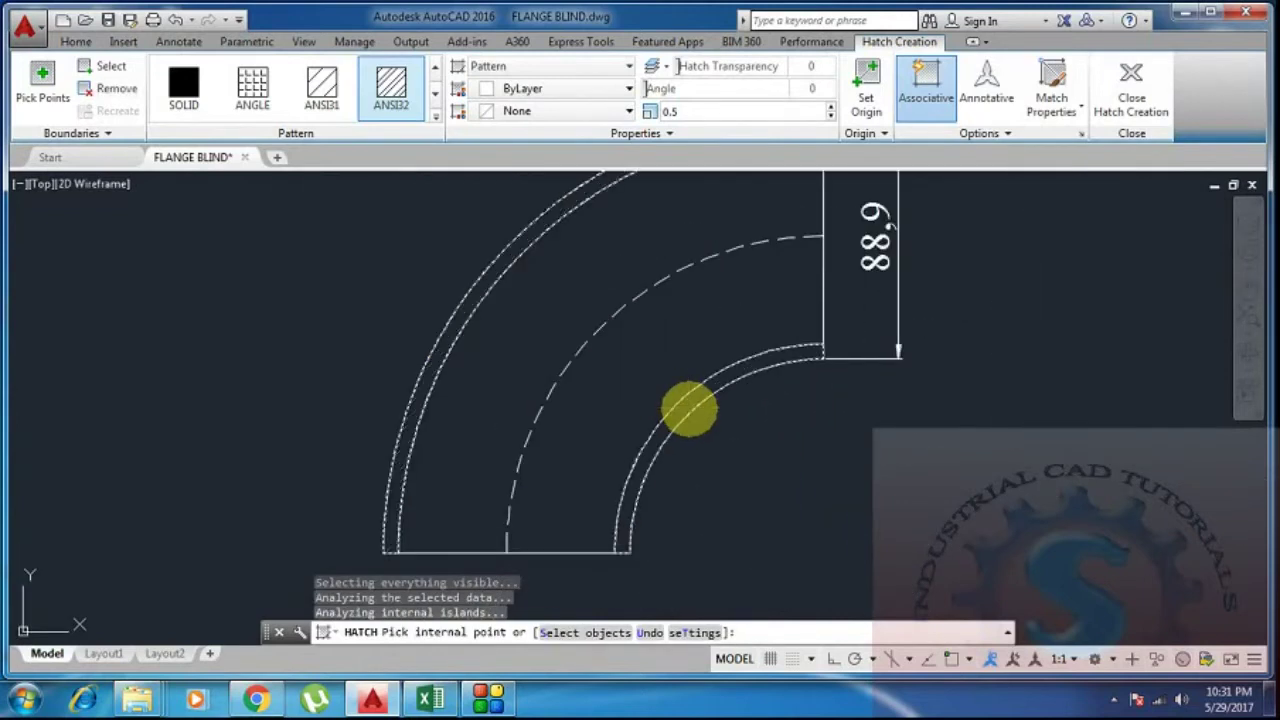
pyautogui.click(689, 409)
pyautogui.scroll(-5, 685, 414)
pyautogui.scroll(2, 685, 342)
pyautogui.press('Return')
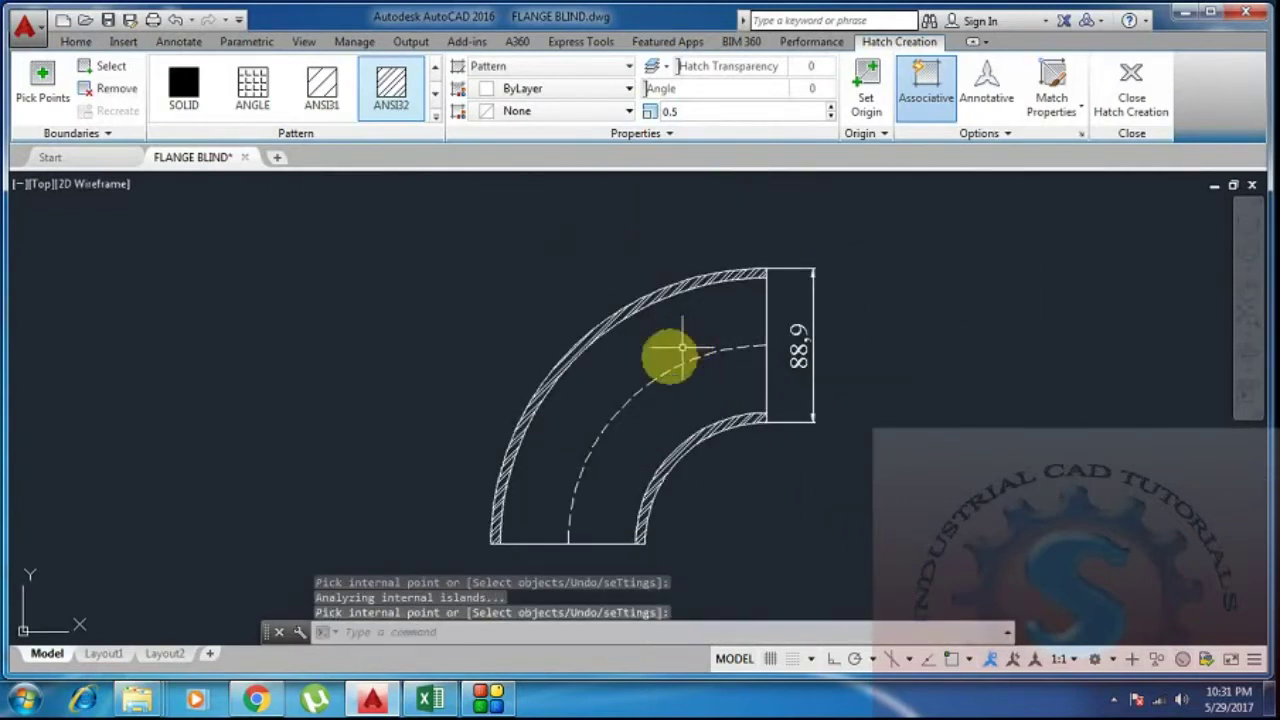
pyautogui.scroll(2, 582, 404)
pyautogui.scroll(-6, 700, 449)
pyautogui.scroll(4, 702, 446)
pyautogui.moveTo(702, 444)
pyautogui.mouseDown(button='middle')
pyautogui.moveTo(657, 386)
pyautogui.moveTo(739, 438)
pyautogui.mouseUp(button='middle')
pyautogui.scroll(2, 551, 471)
pyautogui.scroll(-4, 591, 457)
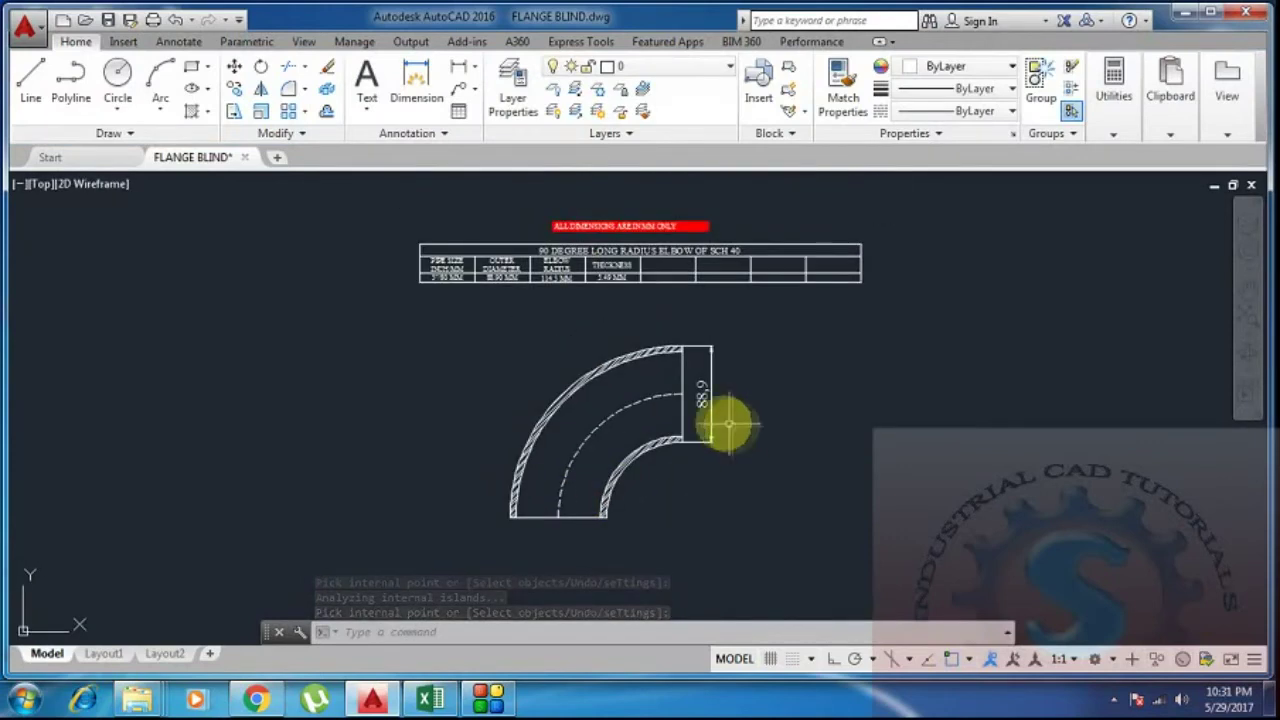
# Add two 114.3 linear dimensions, one vertical at the right and one horizontal below
pyautogui.click(462, 73)
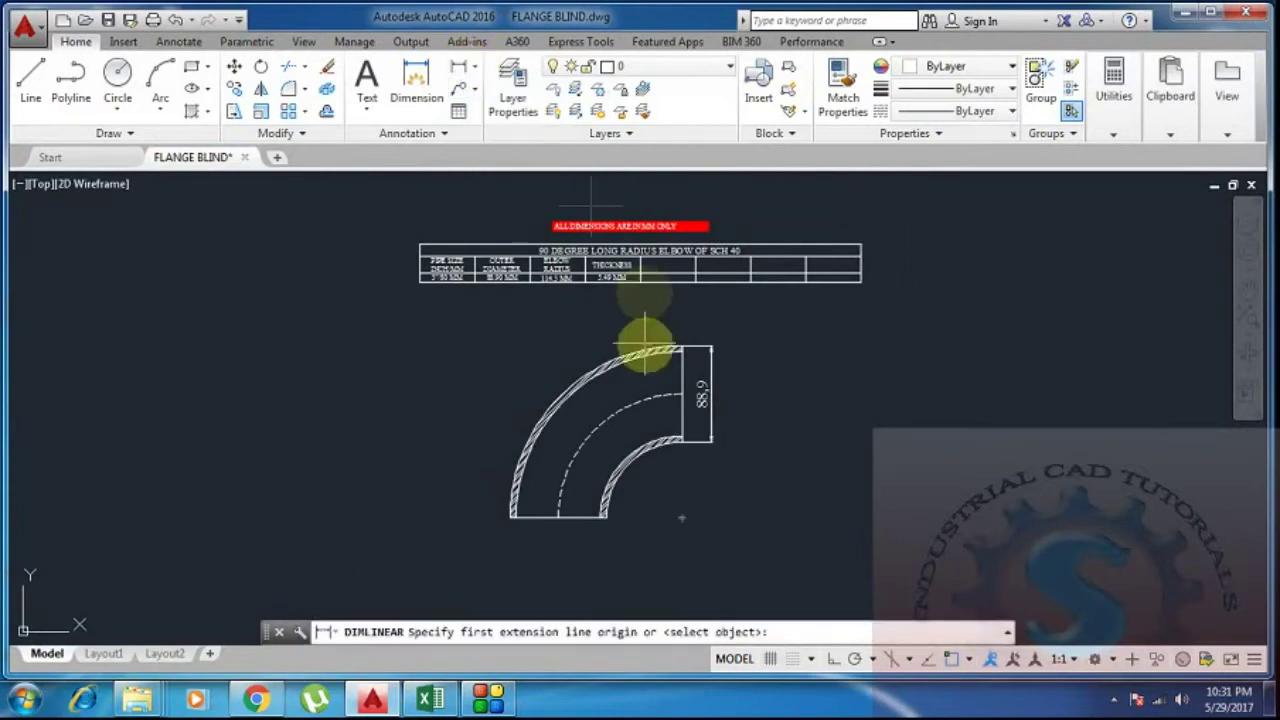
pyautogui.click(605, 518)
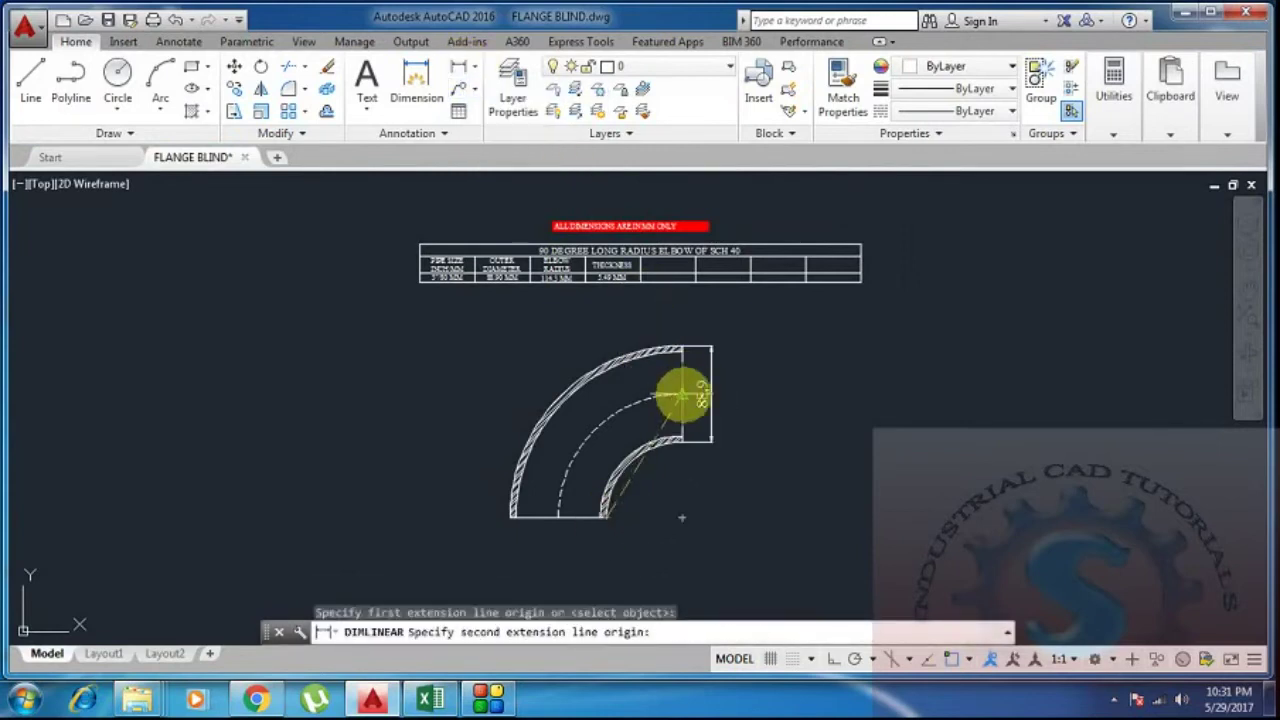
pyautogui.click(682, 396)
pyautogui.click(765, 478)
pyautogui.scroll(2, 730, 500)
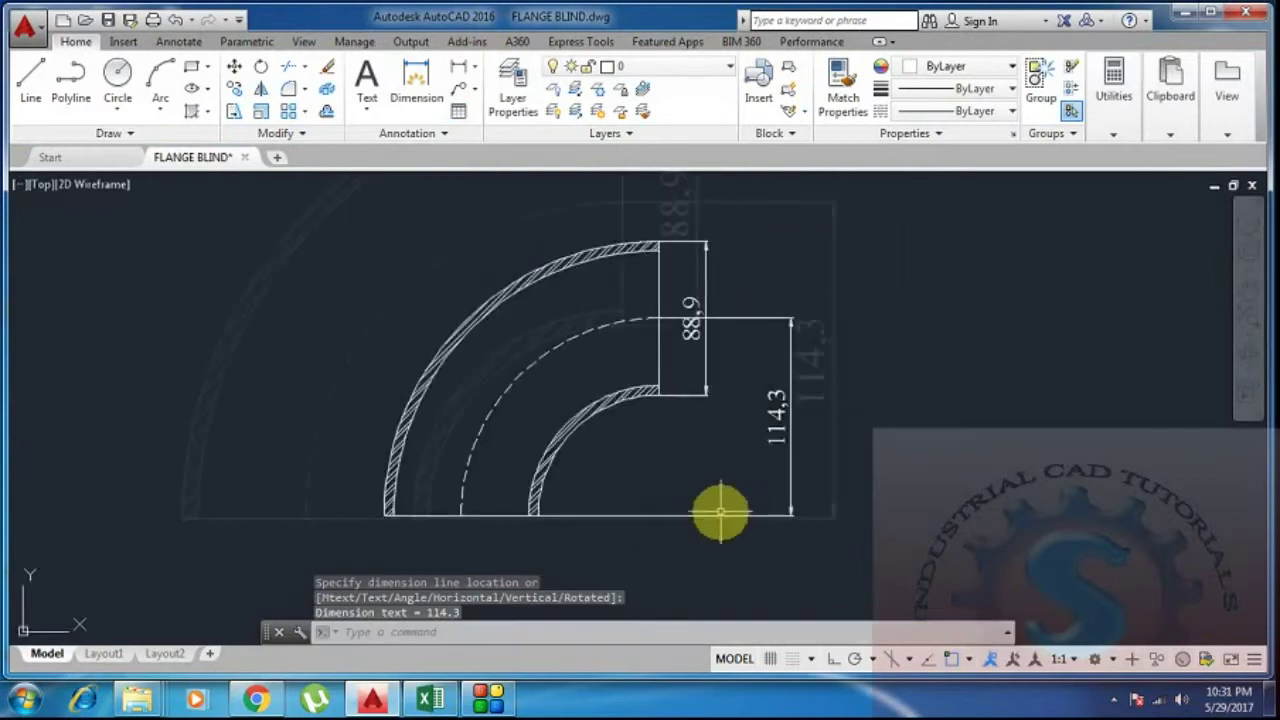
pyautogui.scroll(-3, 643, 300)
pyautogui.click(460, 70)
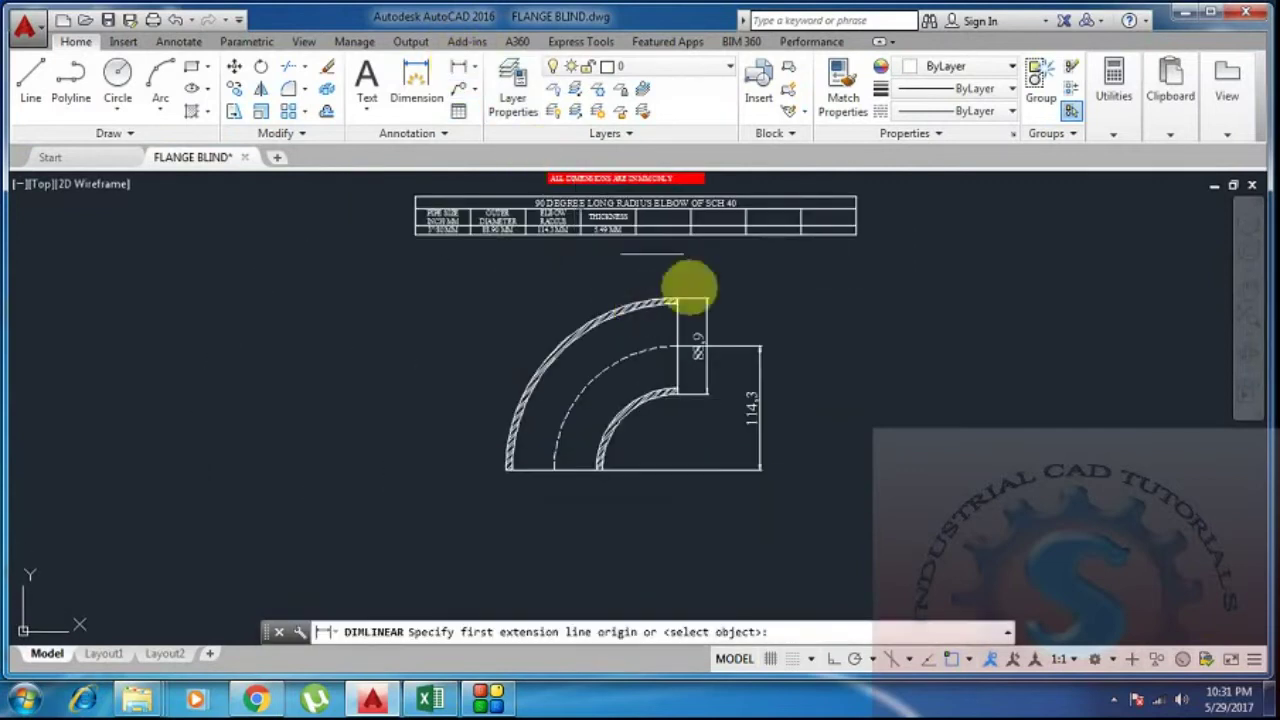
pyautogui.click(678, 349)
pyautogui.click(553, 470)
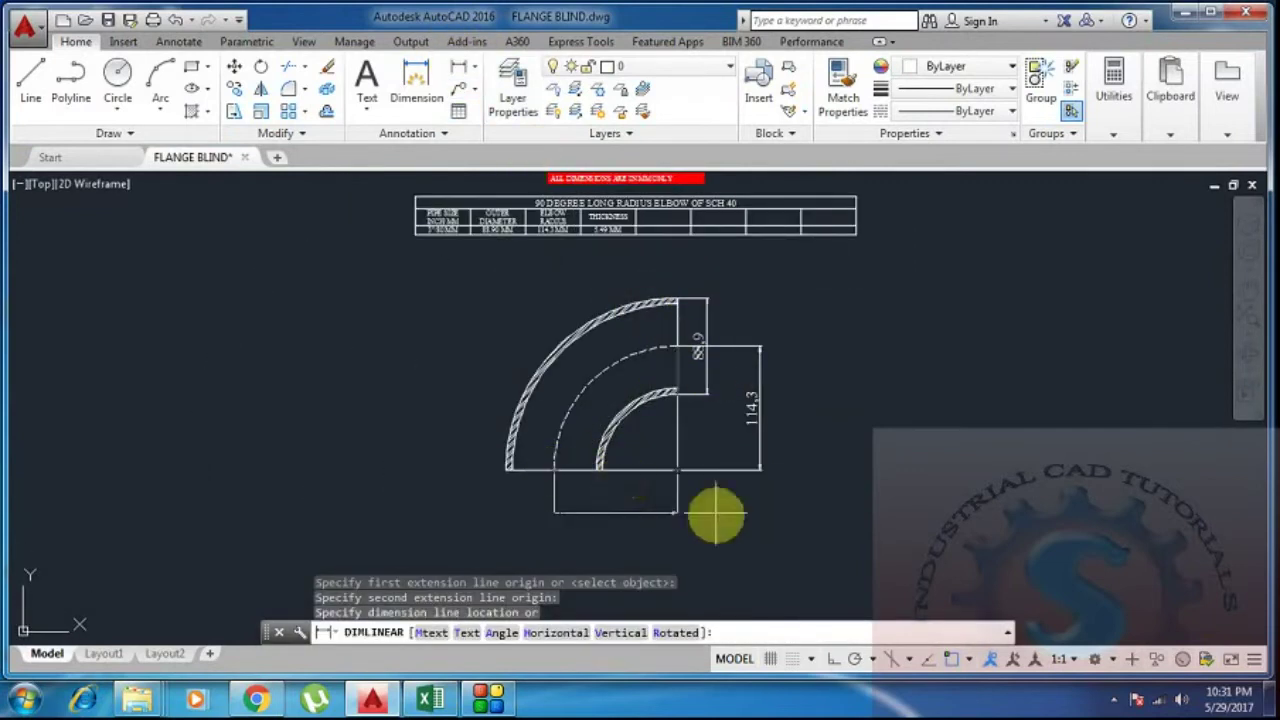
pyautogui.click(609, 514)
pyautogui.scroll(2, 667, 491)
pyautogui.moveTo(671, 487)
pyautogui.mouseDown(button='middle')
pyautogui.moveTo(677, 469)
pyautogui.moveTo(654, 480)
pyautogui.moveTo(666, 457)
pyautogui.mouseUp(button='middle')
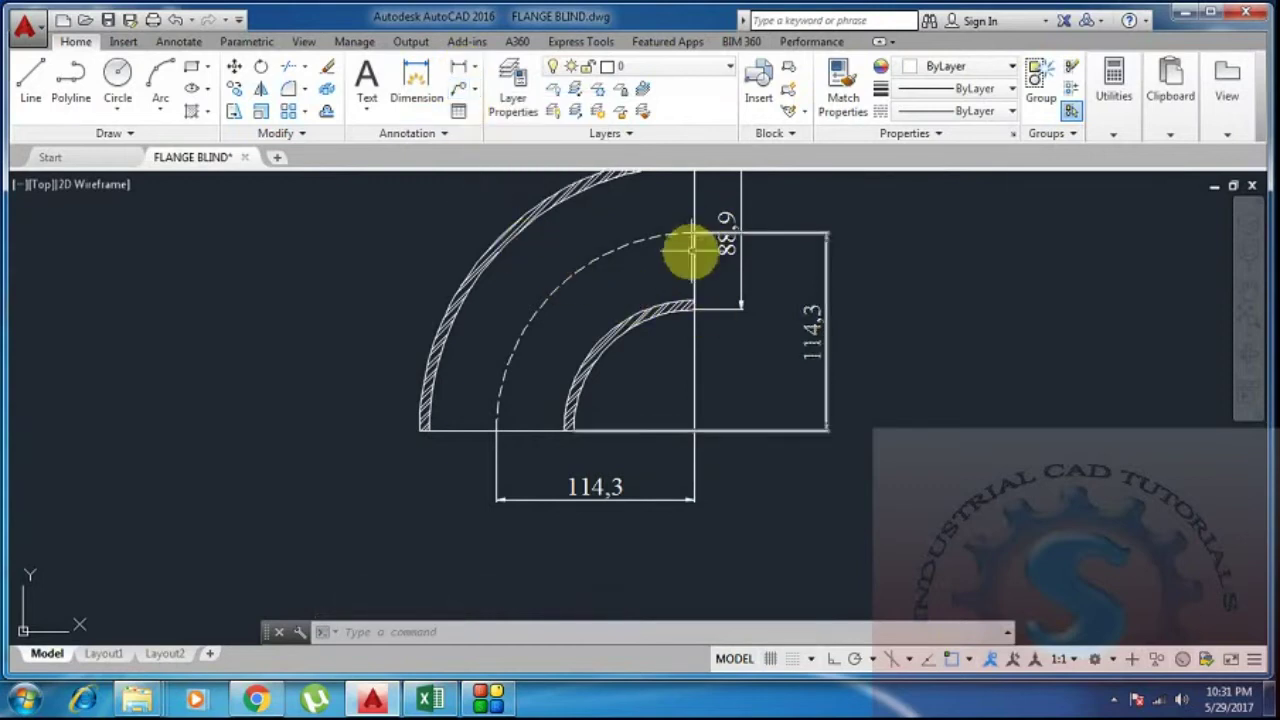
pyautogui.scroll(-2, 640, 337)
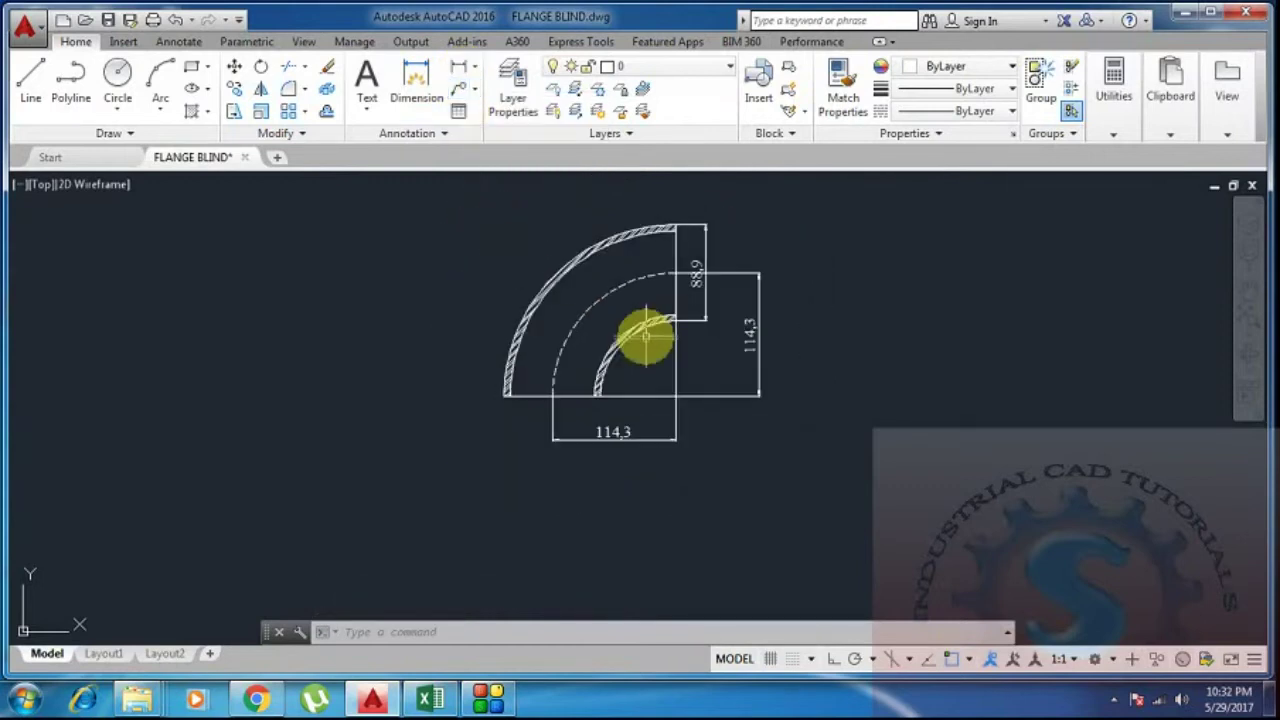
# Start a radius dimension on the elbow's outer arc, then cancel it
pyautogui.click(479, 68)
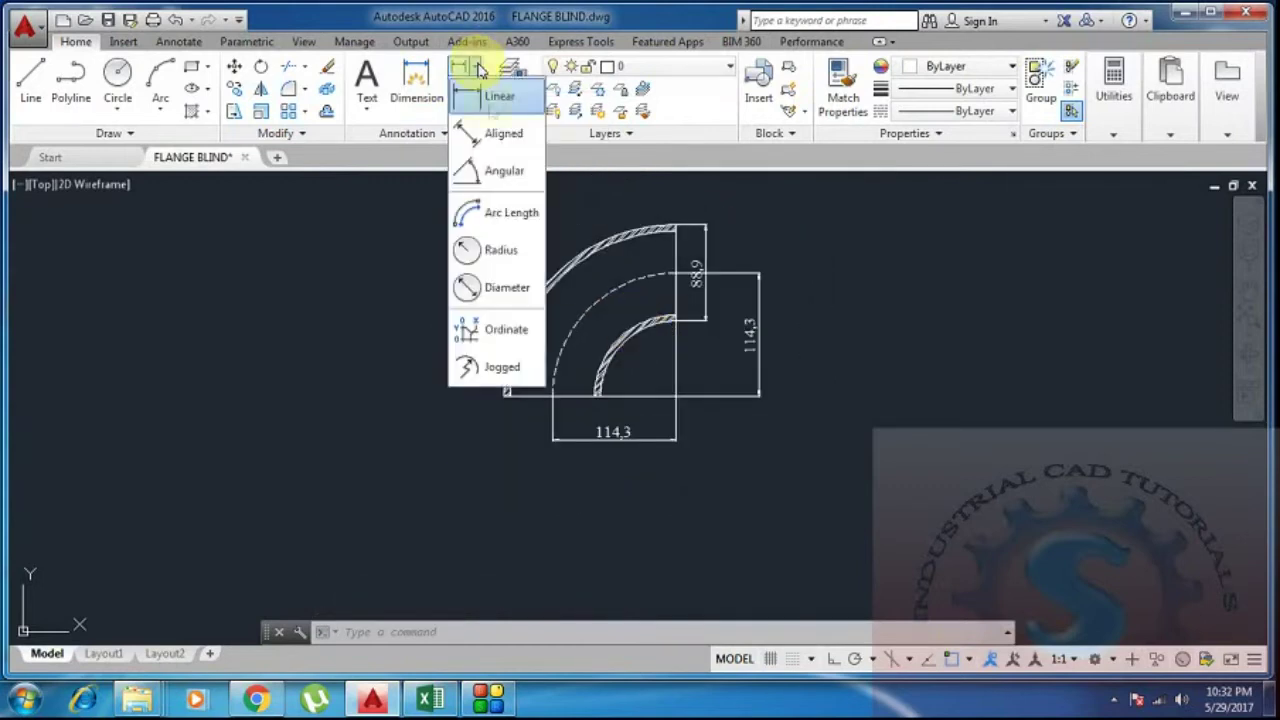
pyautogui.click(492, 251)
pyautogui.scroll(2, 556, 274)
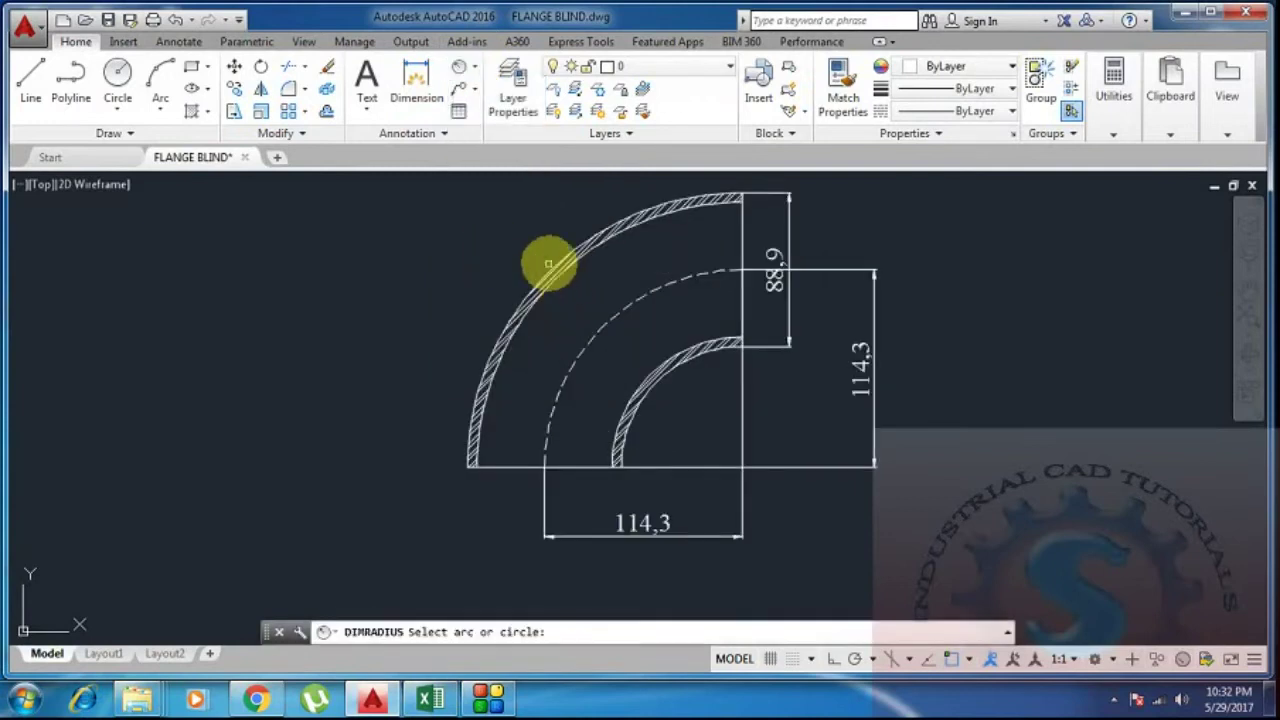
pyautogui.scroll(3, 551, 271)
pyautogui.click(551, 272)
pyautogui.scroll(-3, 551, 274)
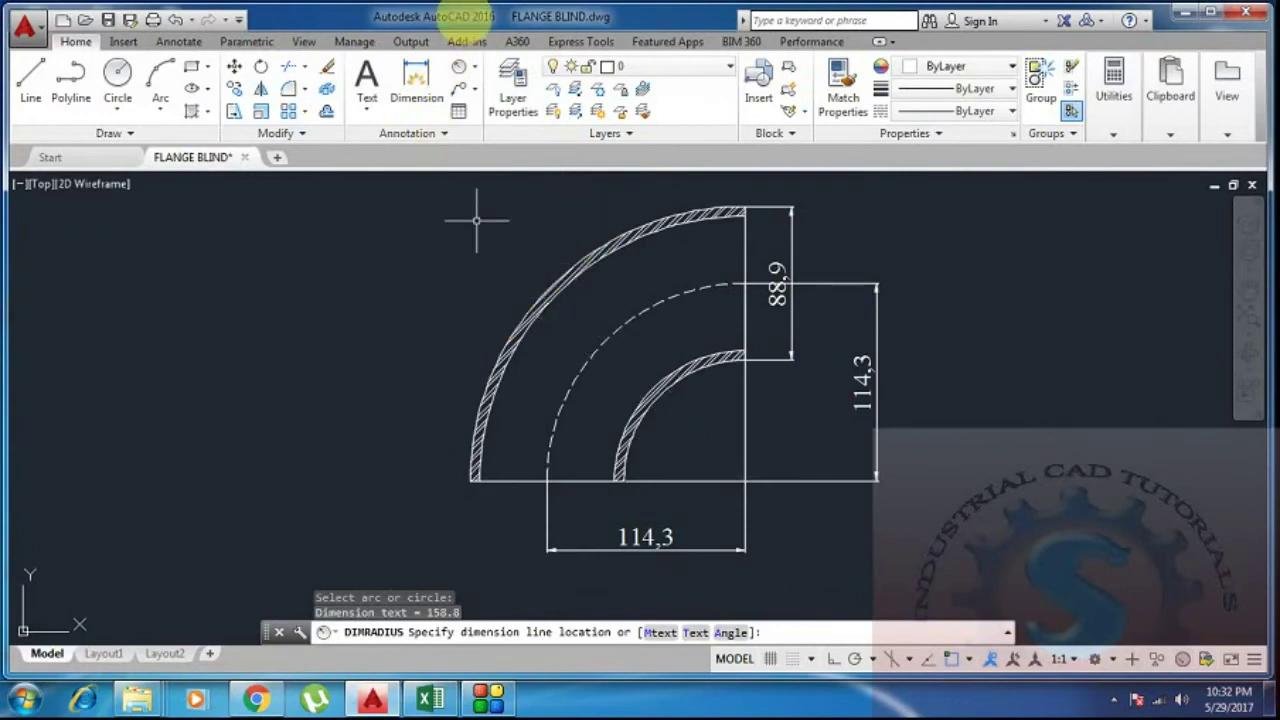
pyautogui.press('Escape')
# Dimension the dashed centreline arc's radius as R114.3, placed outside the elbow
pyautogui.click(459, 67)
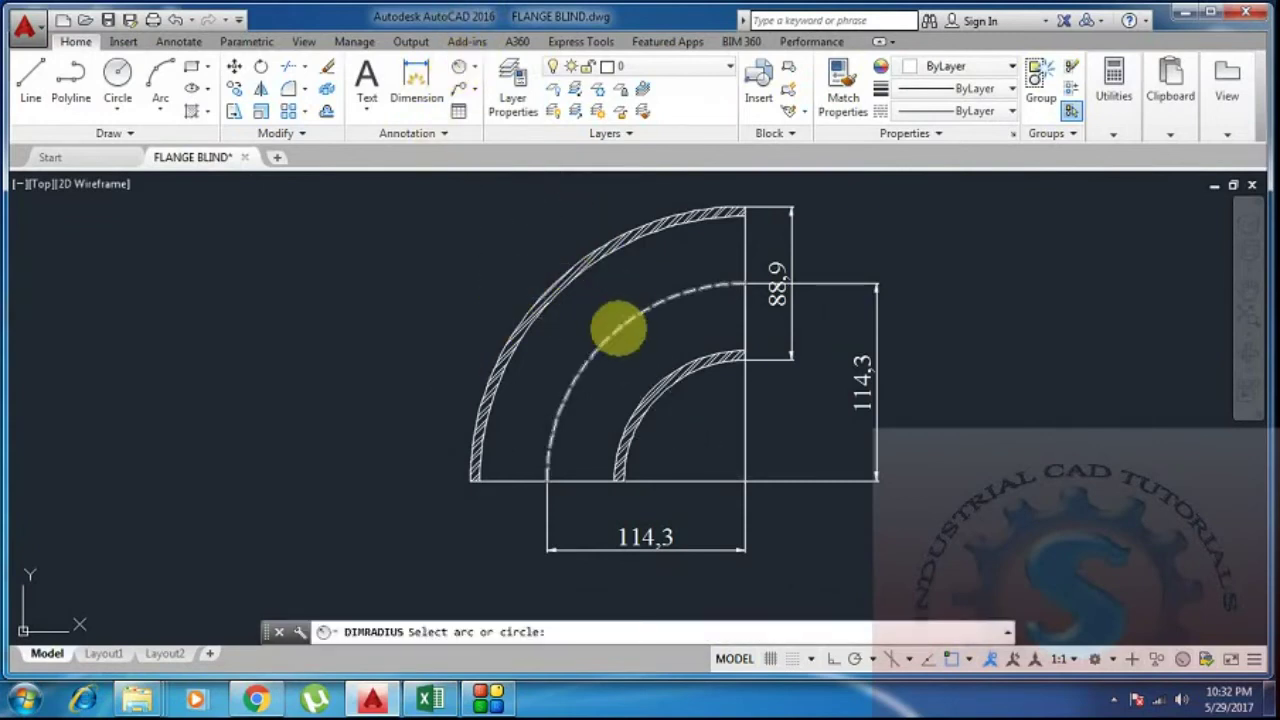
pyautogui.click(618, 327)
pyautogui.scroll(-4, 680, 430)
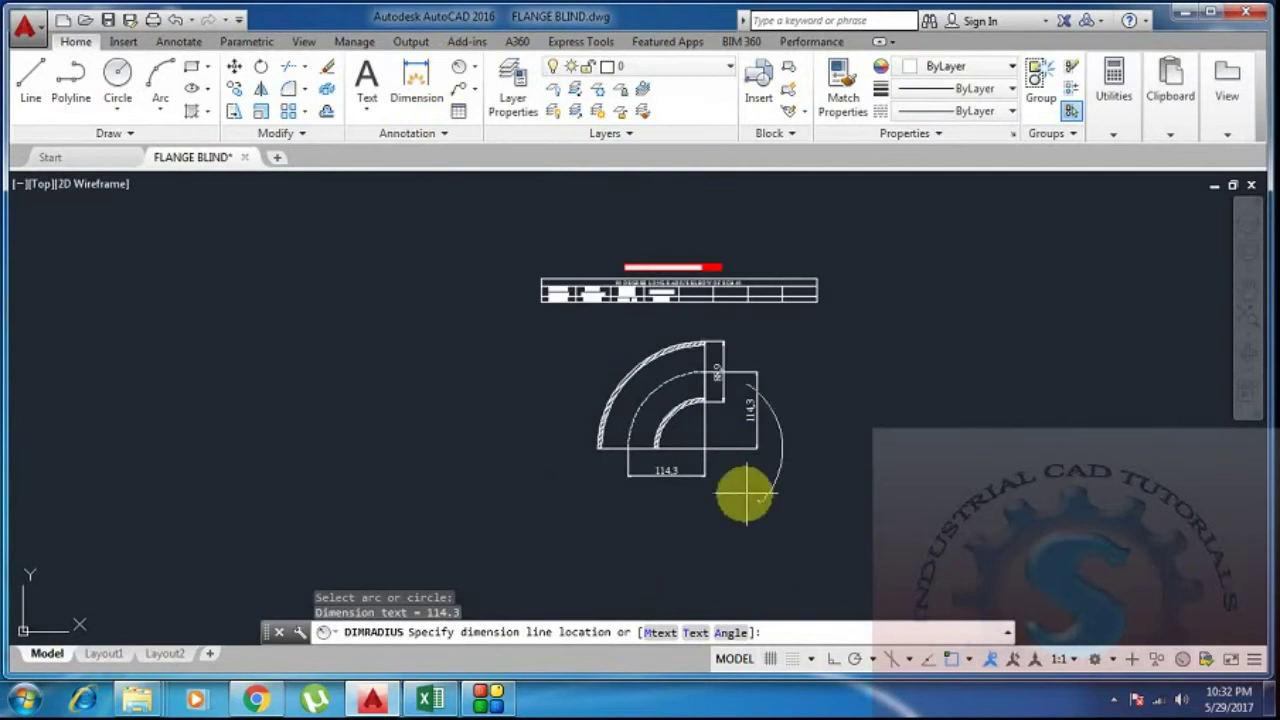
pyautogui.scroll(2, 745, 493)
pyautogui.scroll(3, 608, 323)
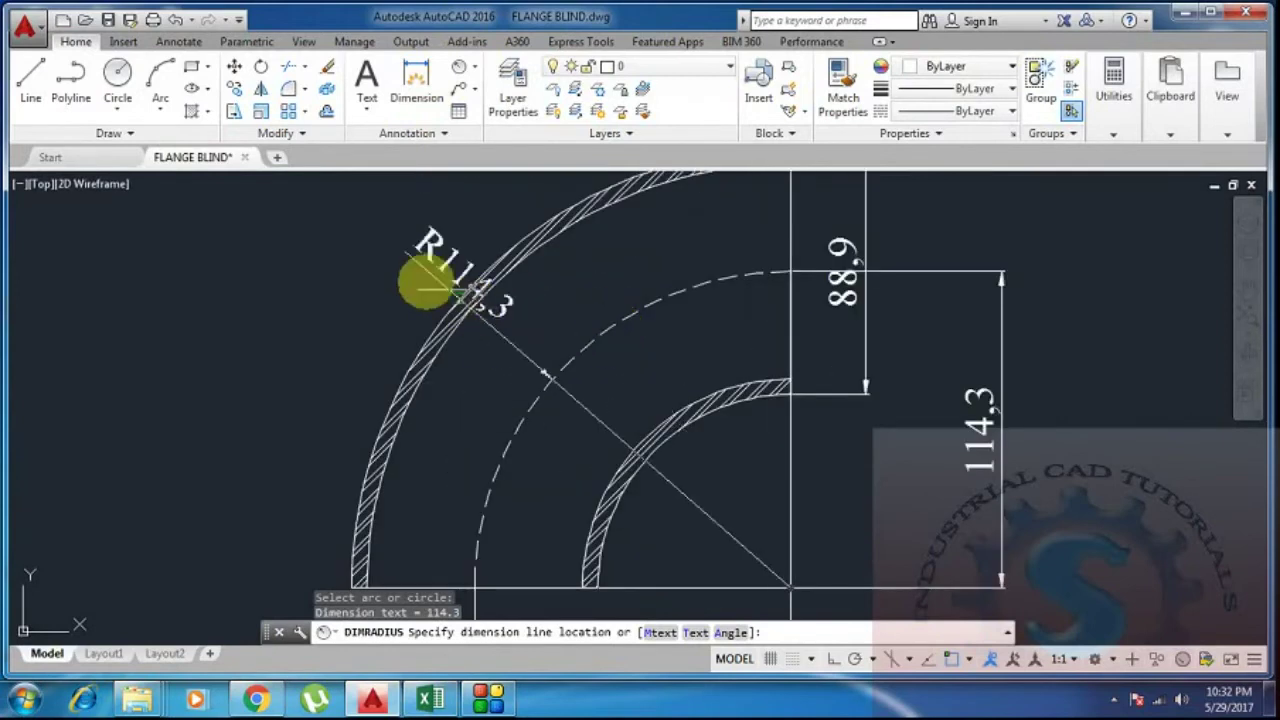
pyautogui.click(382, 232)
pyautogui.scroll(-5, 420, 337)
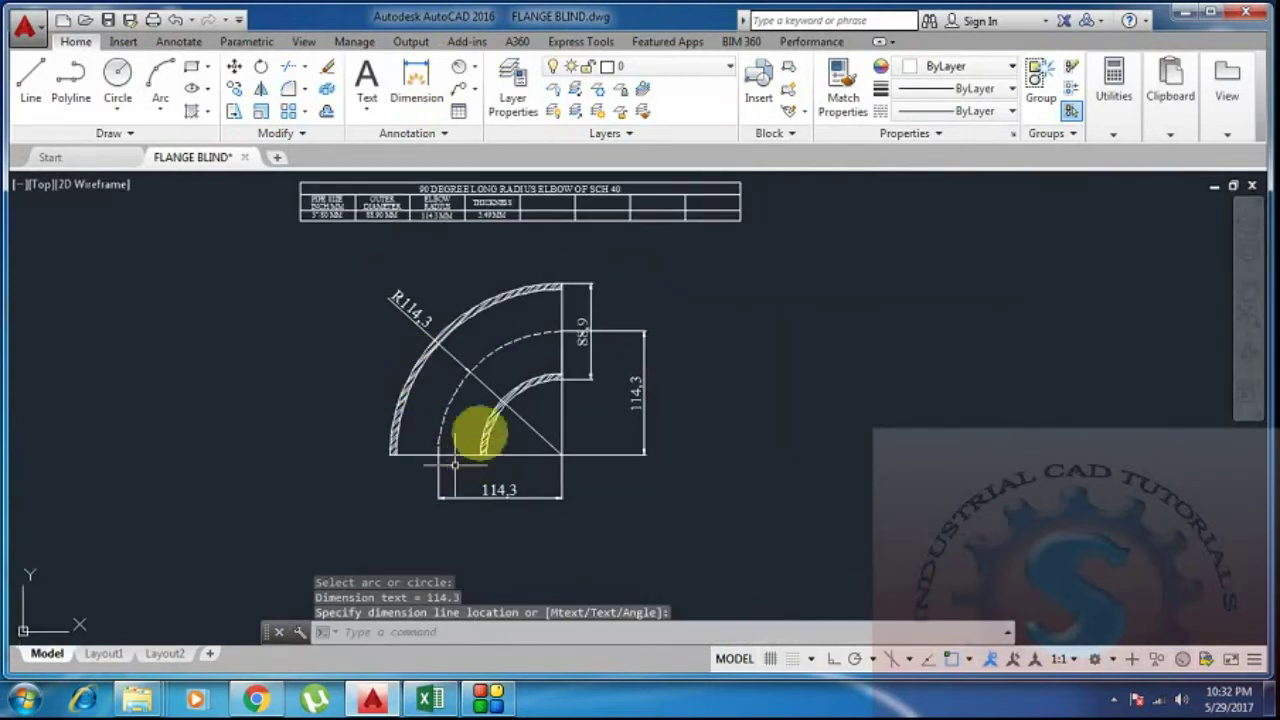
pyautogui.scroll(2, 468, 368)
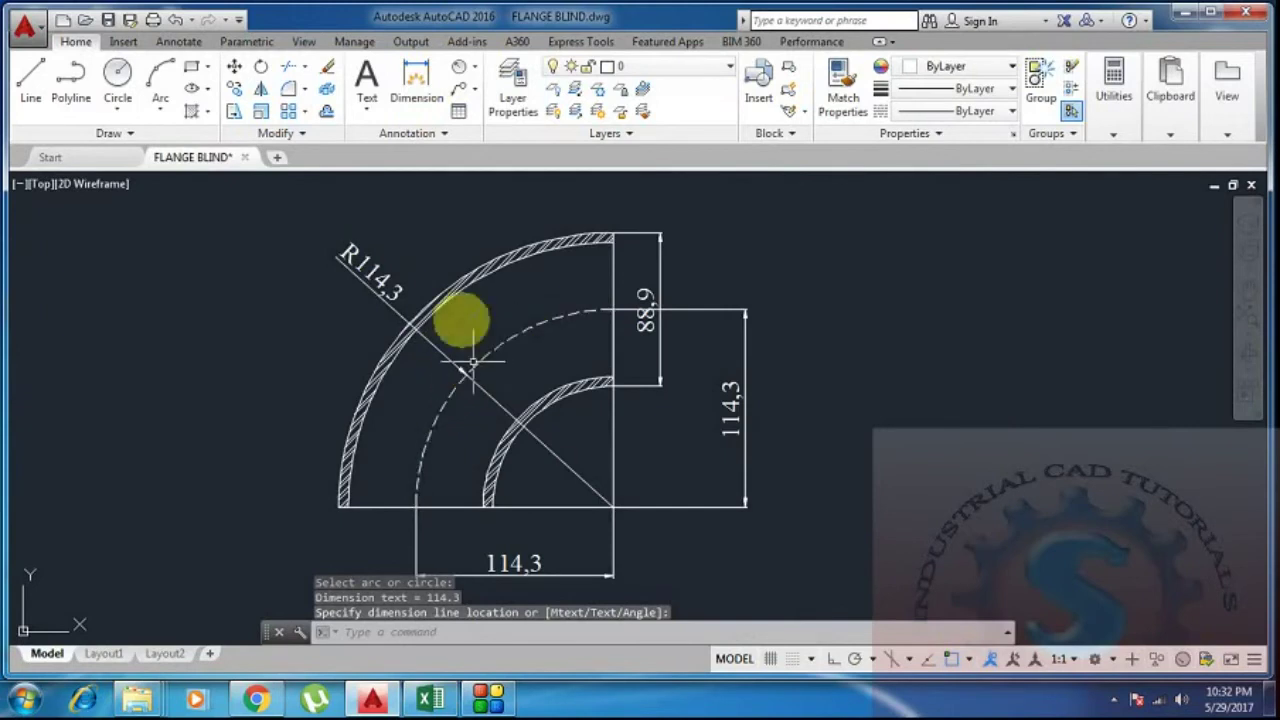
pyautogui.scroll(-1, 506, 325)
pyautogui.scroll(1, 564, 320)
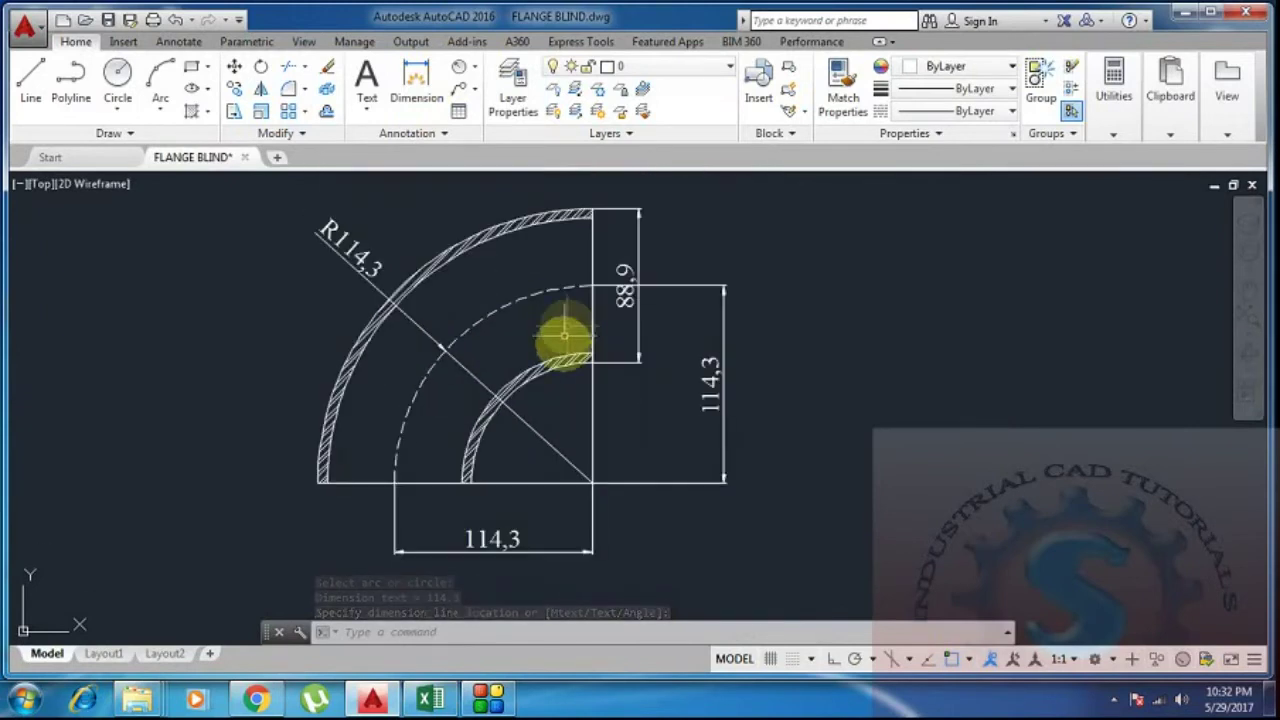
pyautogui.moveTo(660, 430); pyautogui.dragTo(682, 378, button='middle')
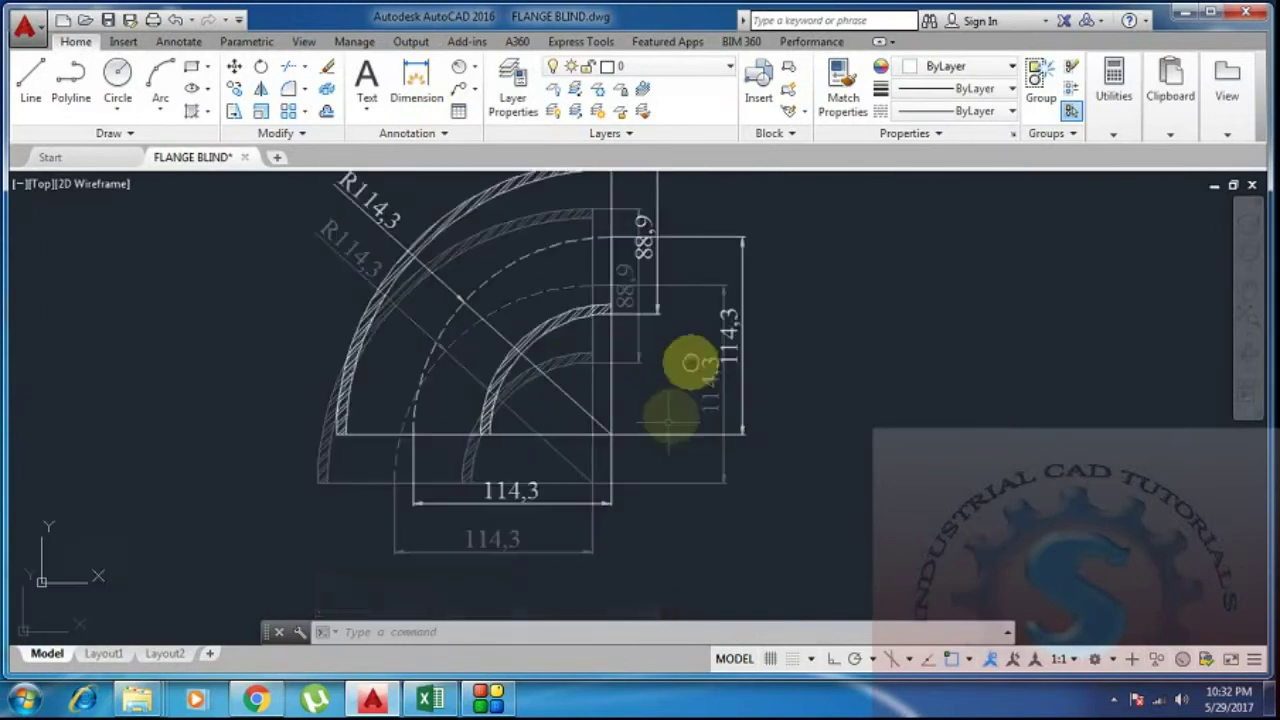
# Add a horizontal 5.5 wall-thickness dimension below the elbow's lower-left end
pyautogui.click(477, 77)
pyautogui.click(490, 96)
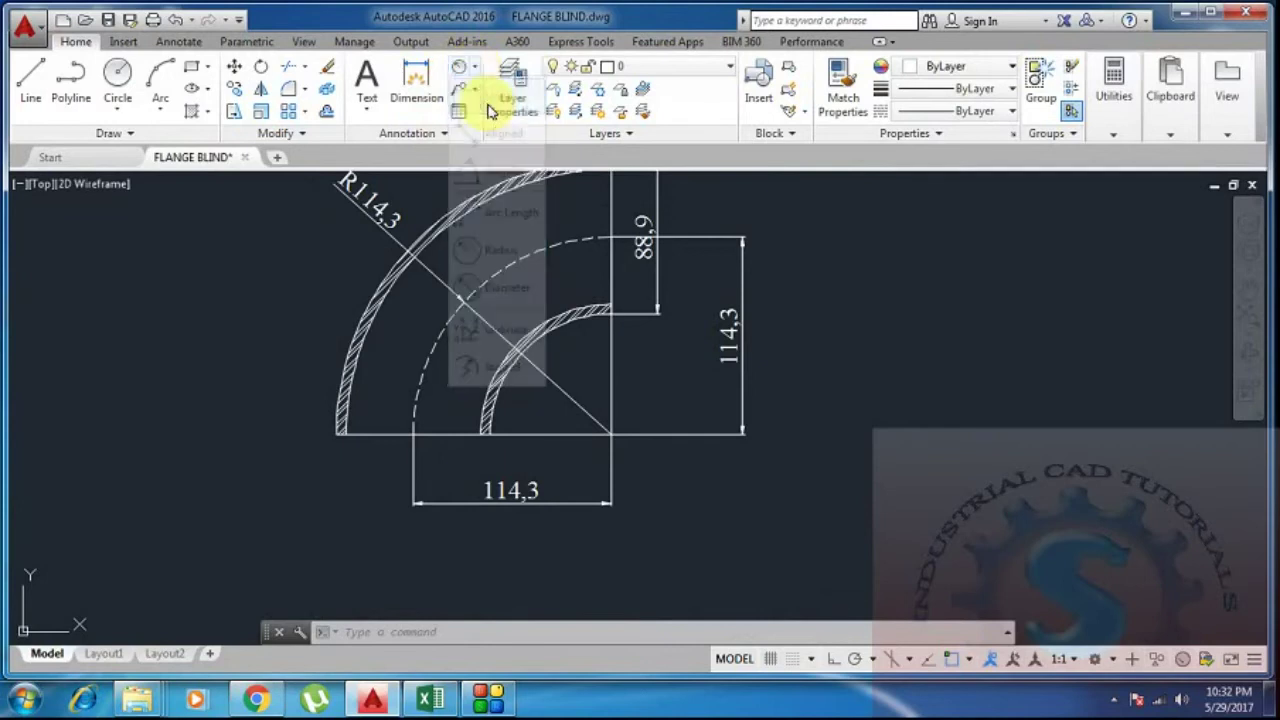
pyautogui.scroll(2, 347, 427)
pyautogui.click(338, 437)
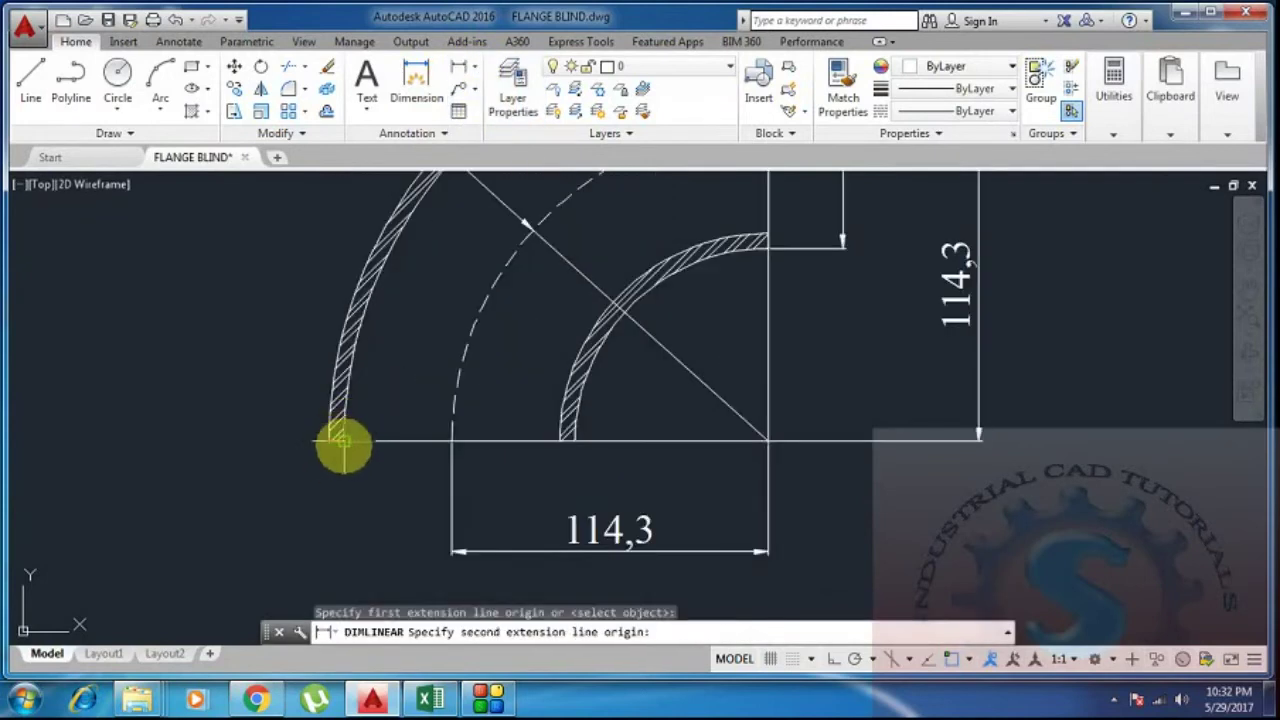
pyautogui.click(345, 440)
pyautogui.scroll(-2, 360, 440)
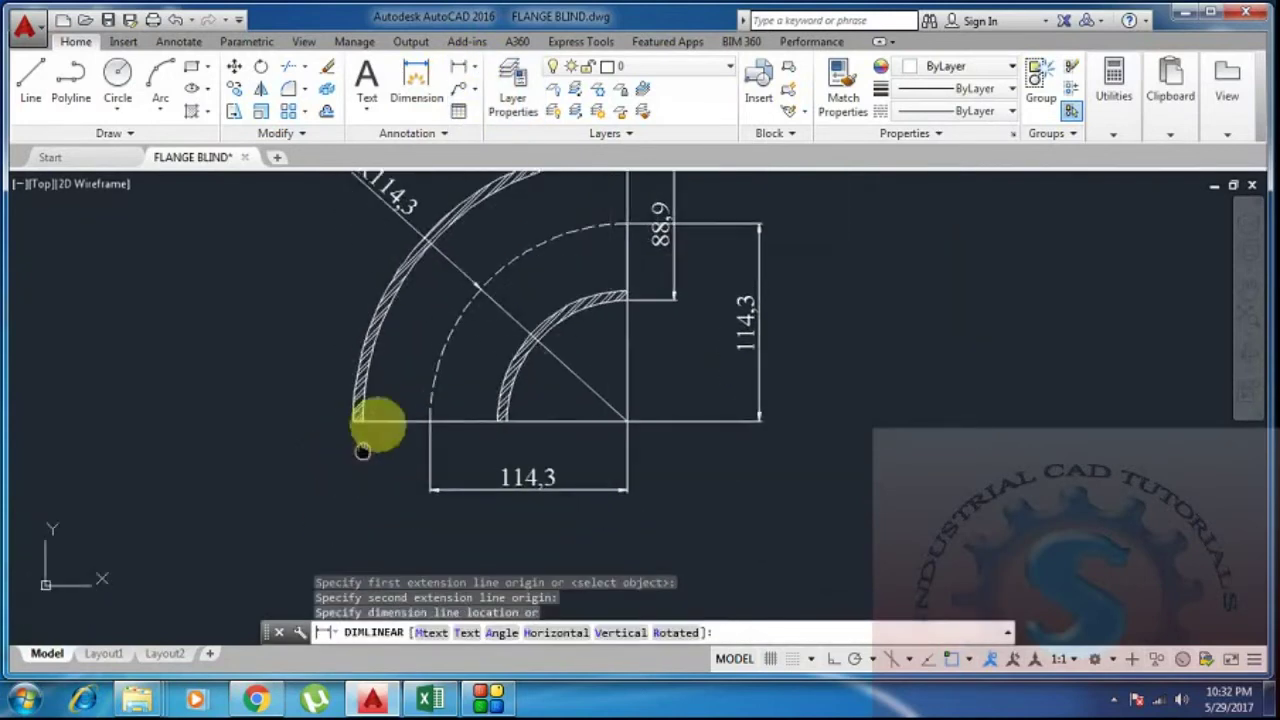
pyautogui.click(357, 491)
pyautogui.moveTo(754, 431); pyautogui.dragTo(742, 461, button='middle')
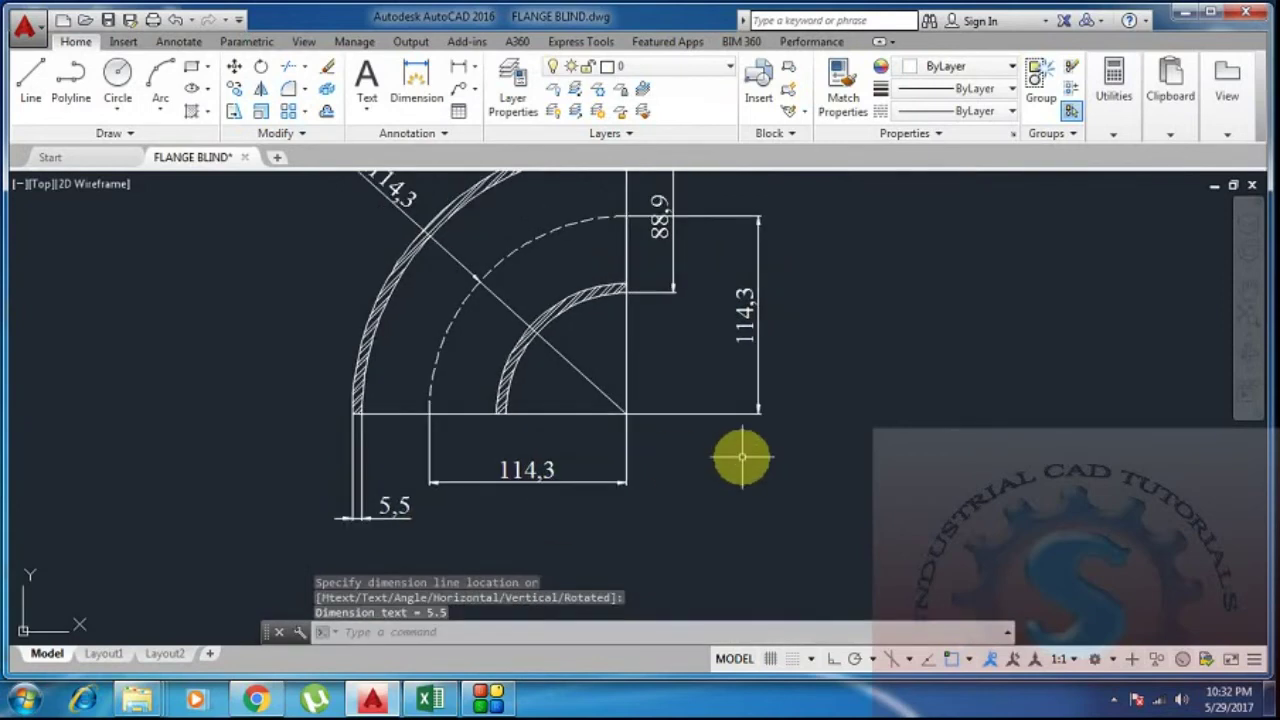
pyautogui.moveTo(640, 400); pyautogui.dragTo(634, 449, button='middle')
pyautogui.scroll(-2, 640, 416)
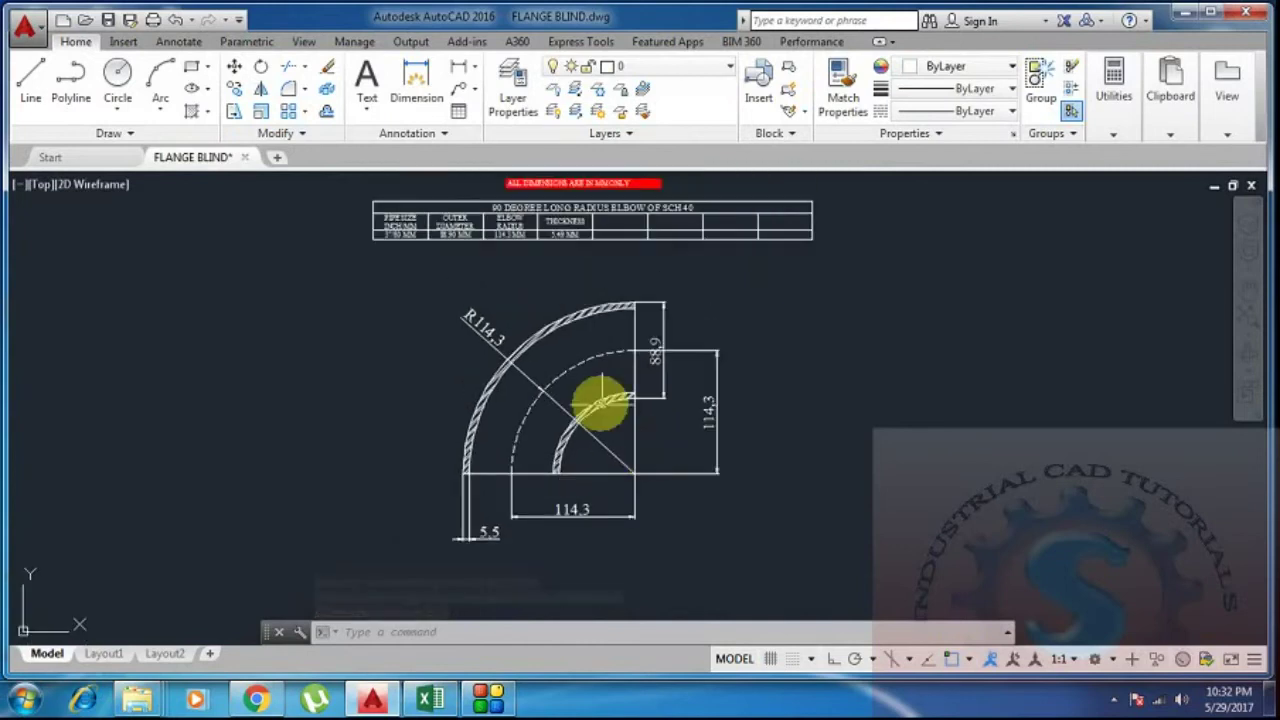
pyautogui.scroll(2, 580, 415)
pyautogui.scroll(-3, 591, 363)
pyautogui.scroll(3, 600, 380)
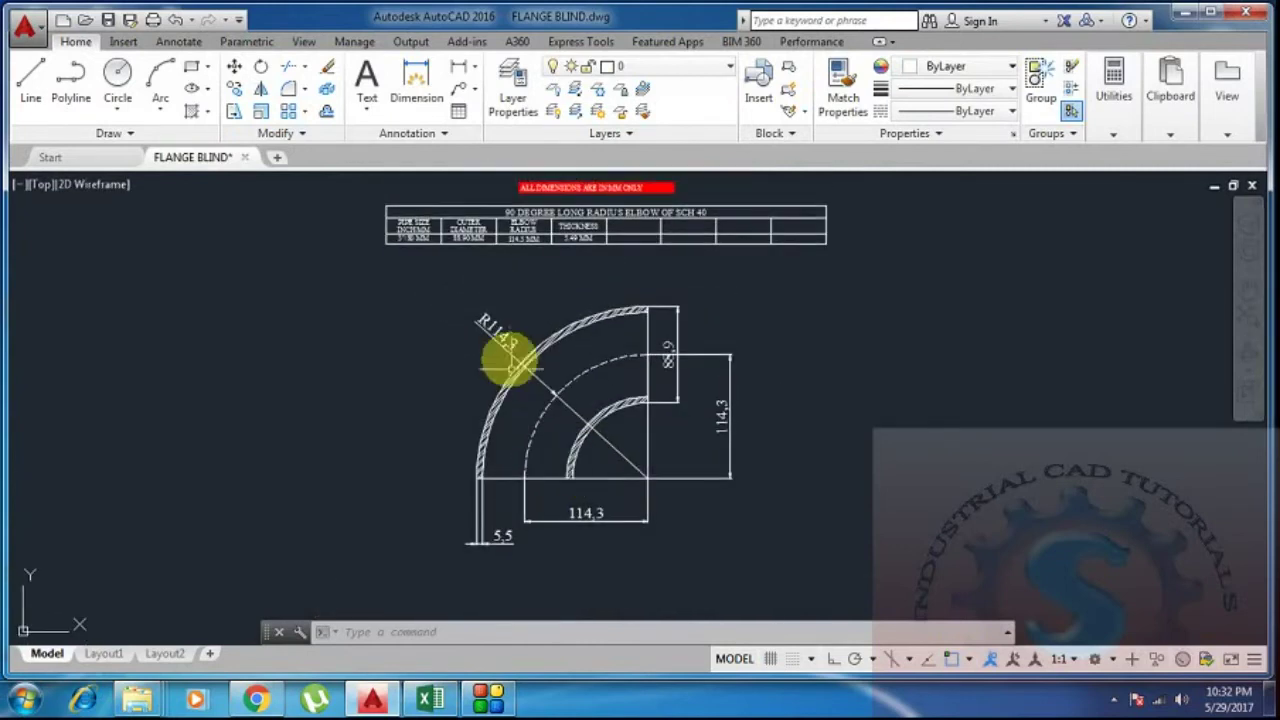
pyautogui.moveTo(515, 398); pyautogui.dragTo(509, 409, button='middle')
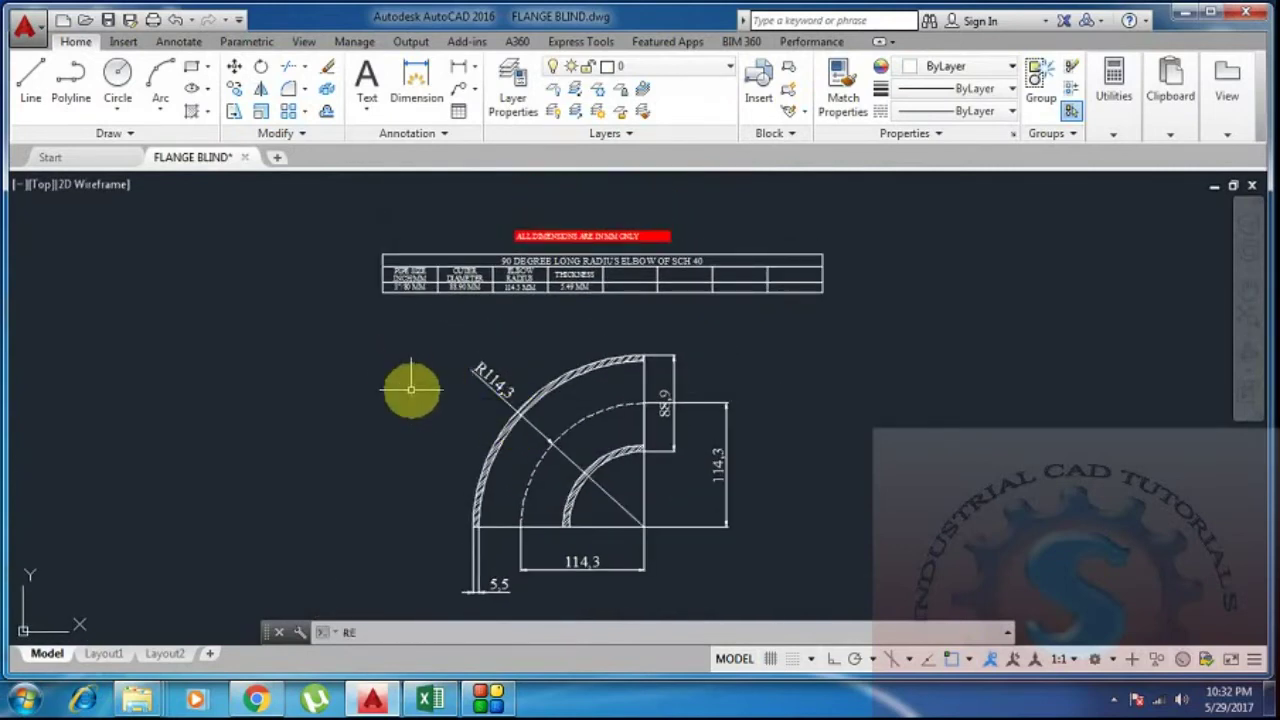
pyautogui.press('Return')
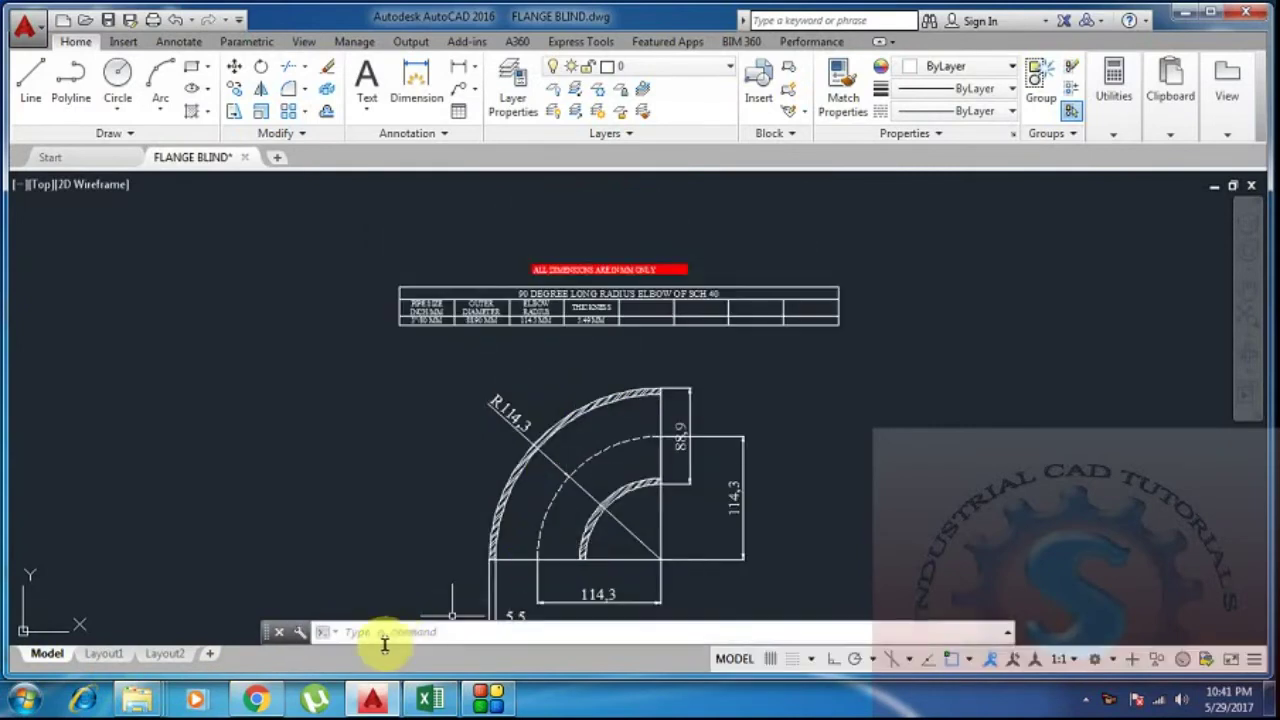
# Draw a rectangle with RECTANG enclosing the title table and the elbow drawing
pyautogui.click(363, 632)
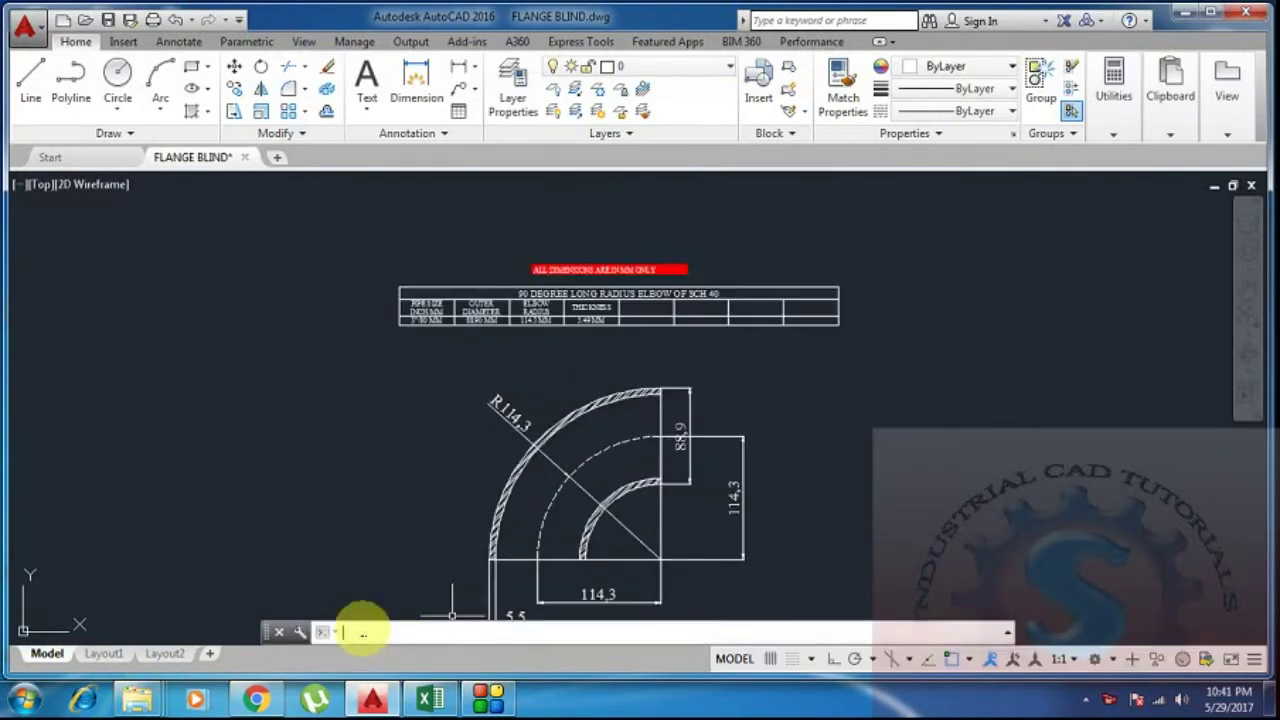
pyautogui.write('REC')
pyautogui.press('Return')
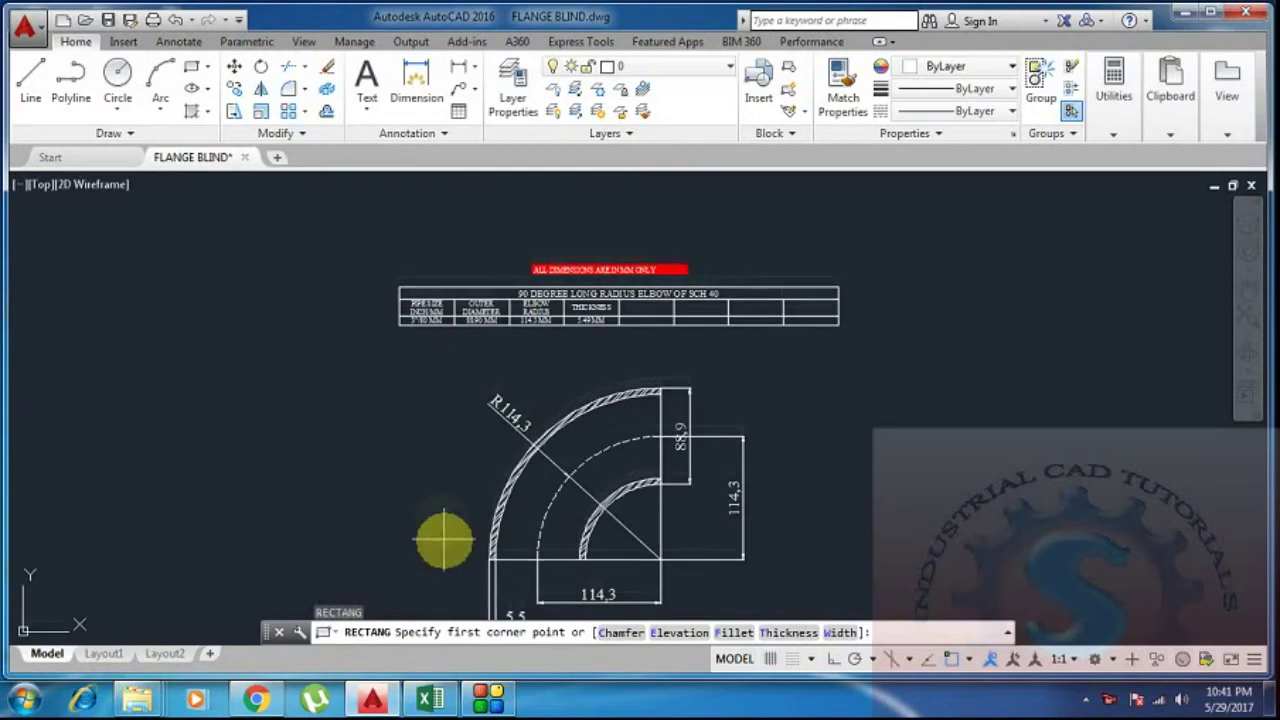
pyautogui.scroll(-3, 443, 534)
pyautogui.click(396, 254)
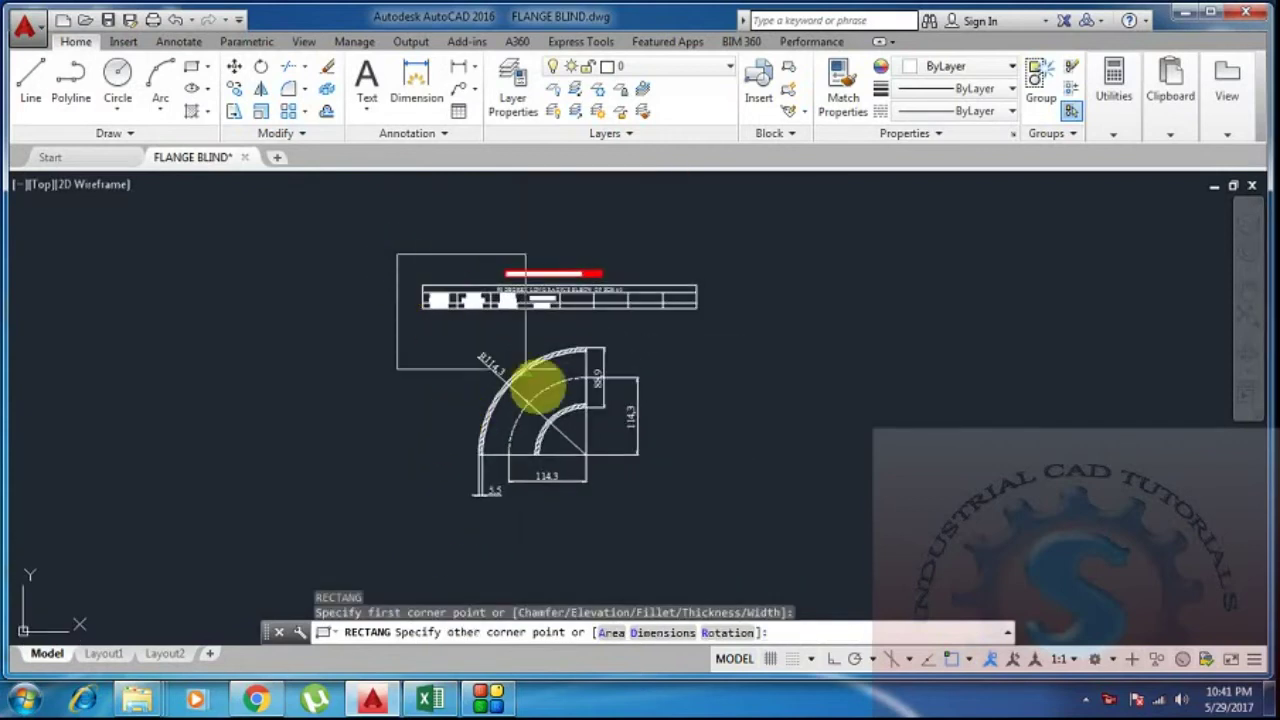
pyautogui.click(712, 518)
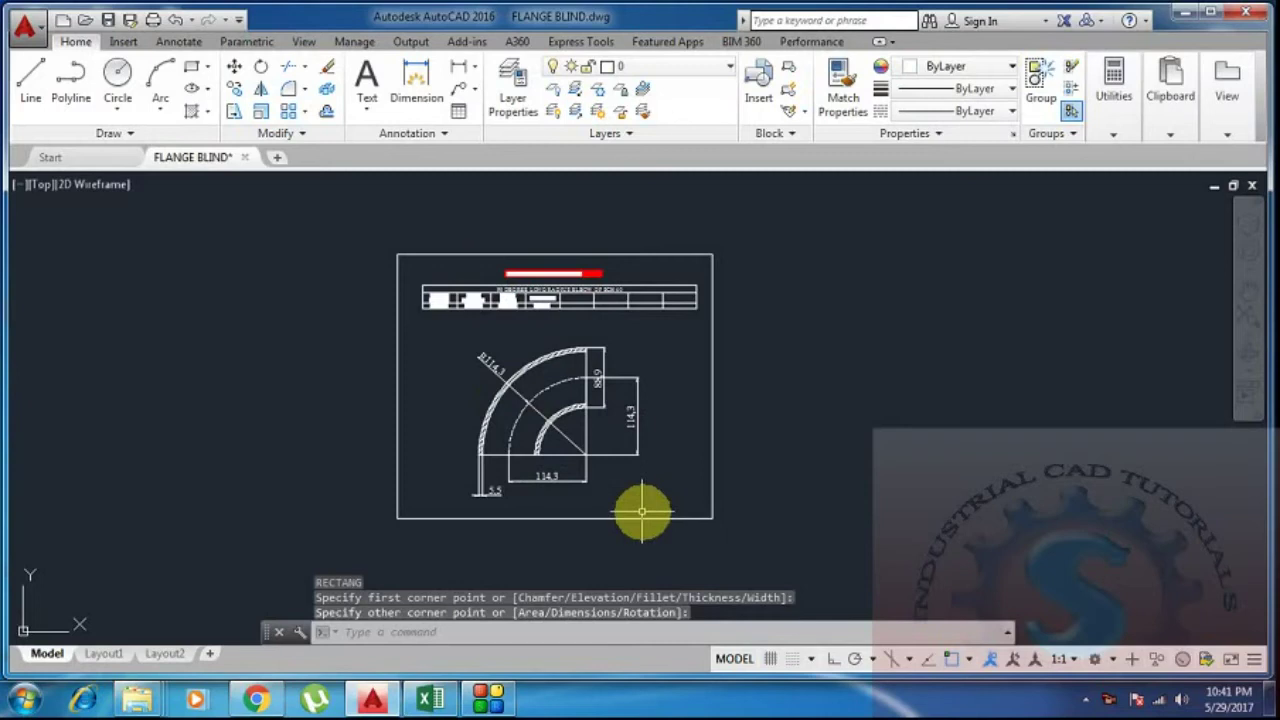
pyautogui.scroll(3, 639, 500)
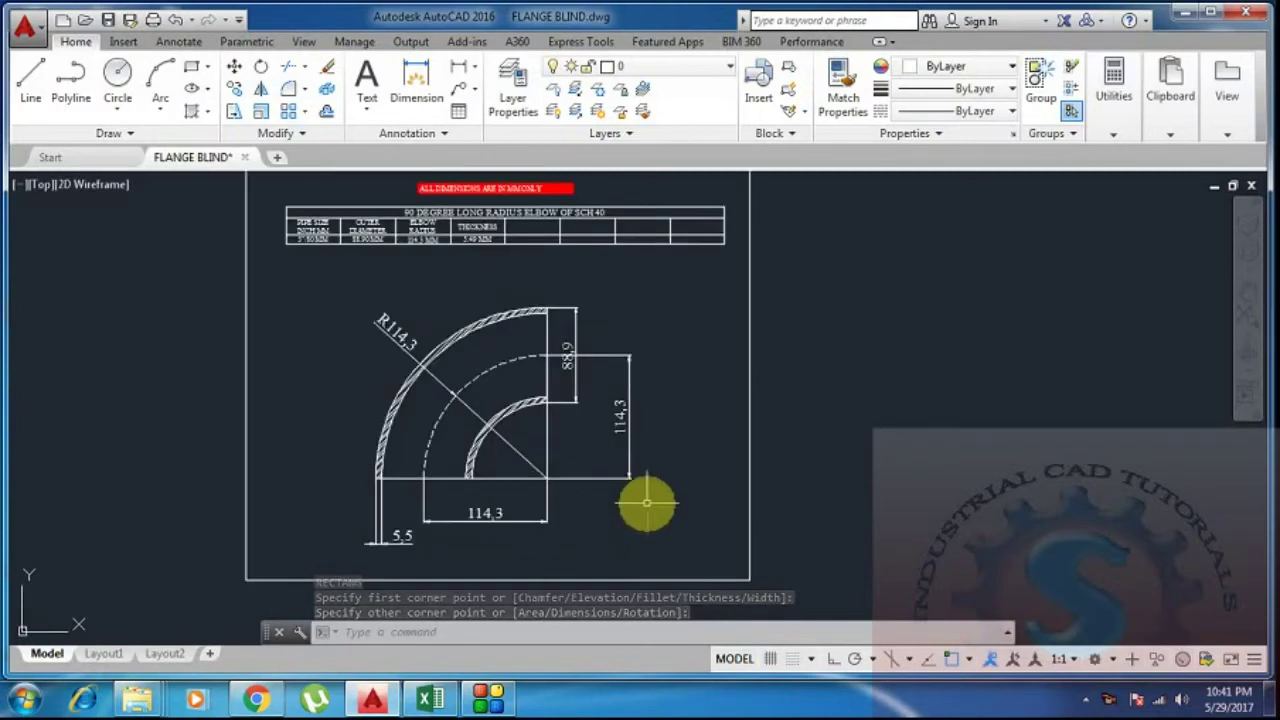
# Offset the border rectangle 2 units outward to form a double-line frame
pyautogui.write('o')
pyautogui.press('Return')
pyautogui.write('2')
pyautogui.press('Return')
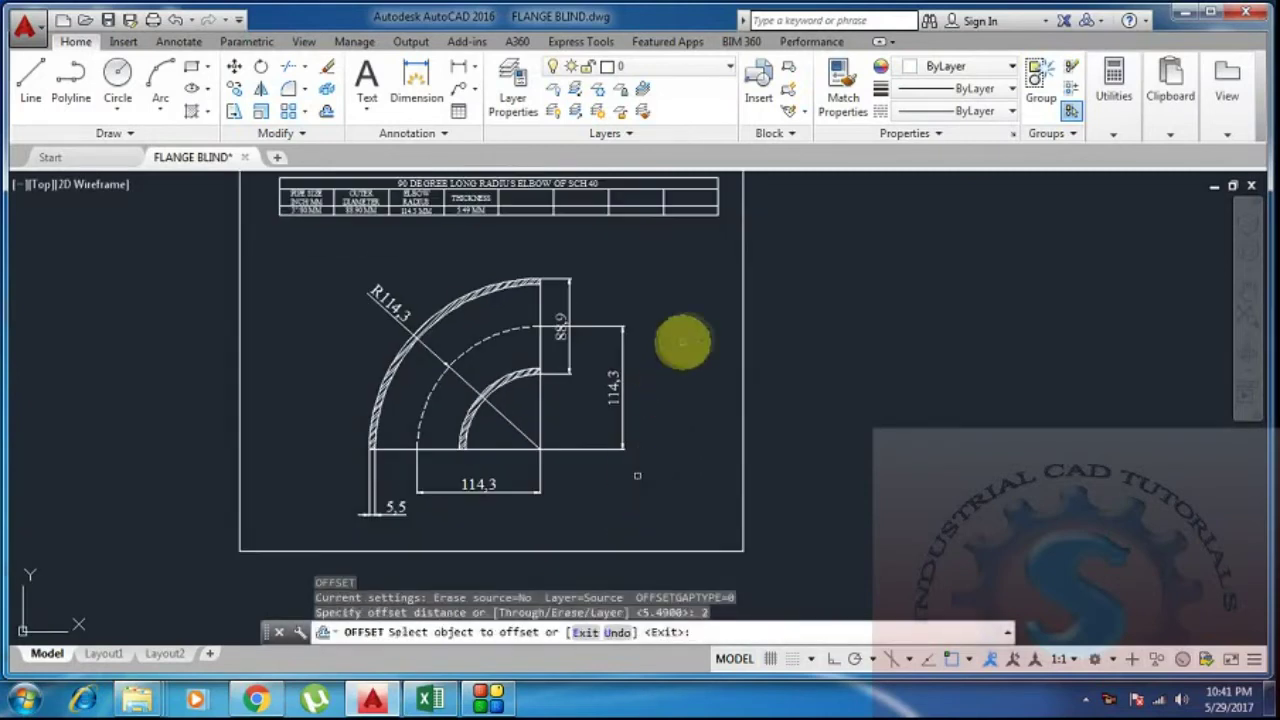
pyautogui.click(741, 346)
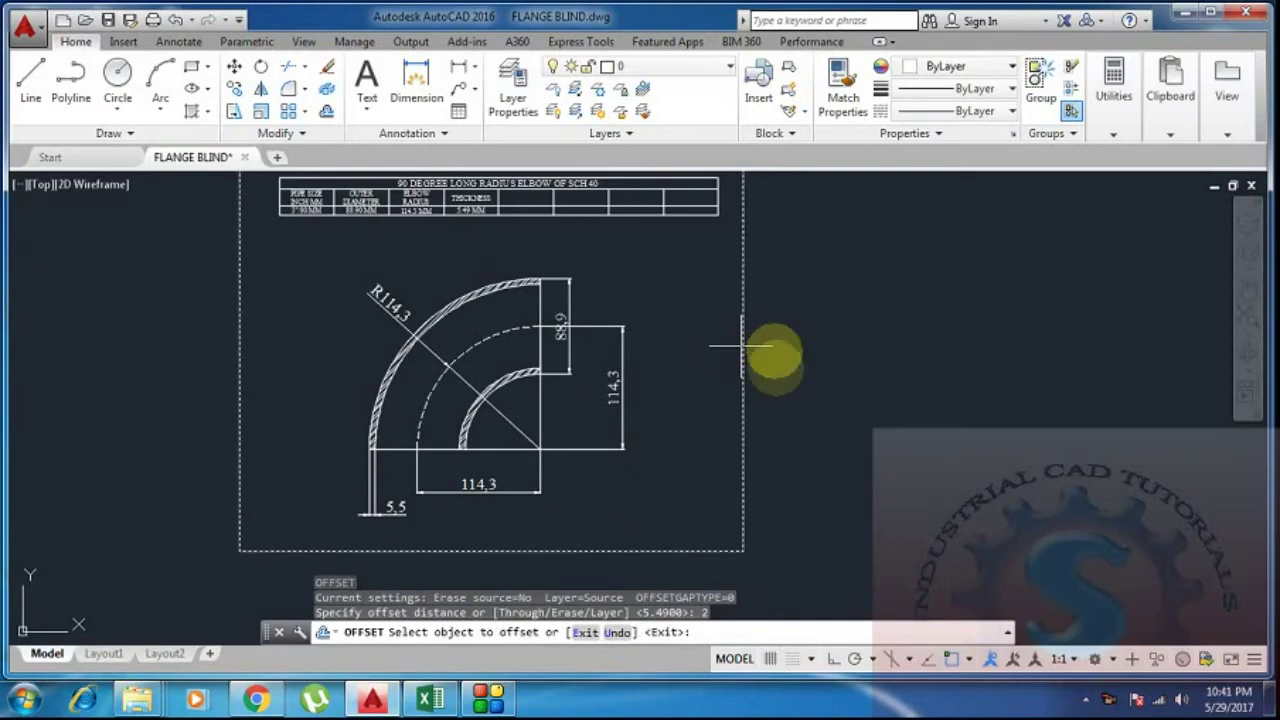
pyautogui.click(759, 405)
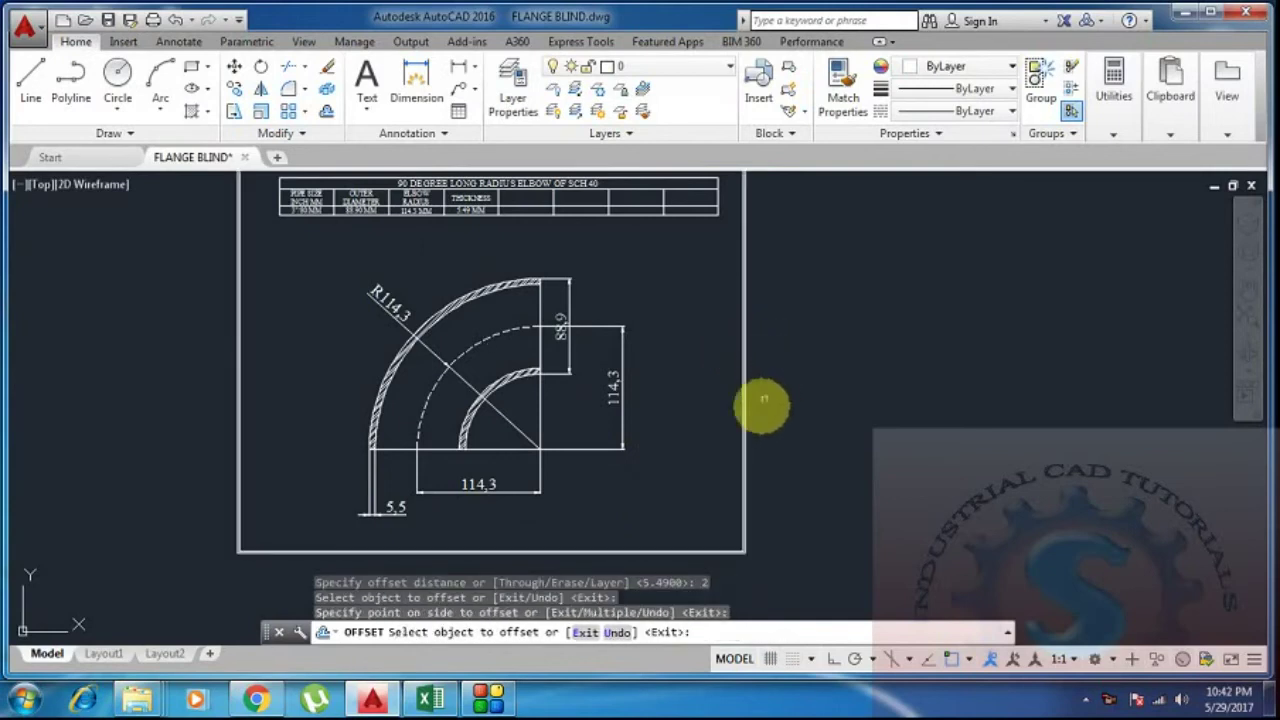
pyautogui.moveTo(713, 472); pyautogui.dragTo(743, 481, button='middle')
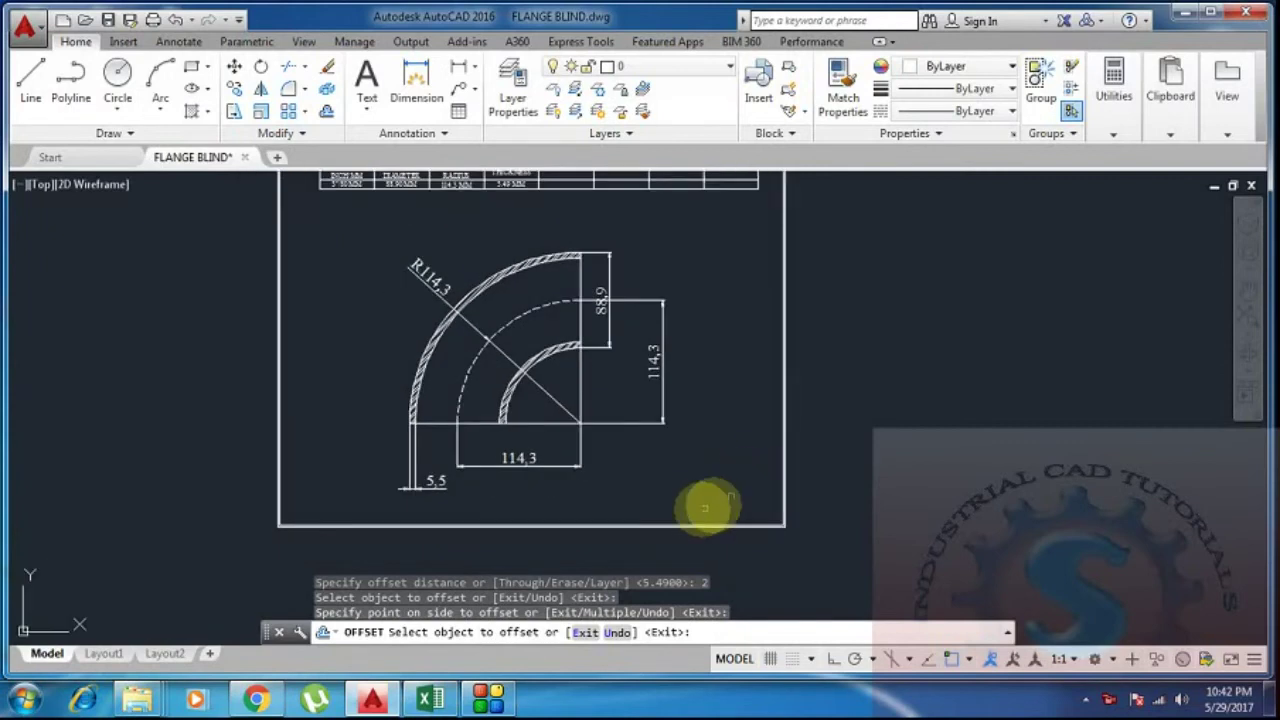
pyautogui.scroll(3, 709, 506)
pyautogui.scroll(-5, 697, 511)
pyautogui.scroll(3, 691, 520)
pyautogui.click(611, 437)
pyautogui.moveTo(607, 446)
pyautogui.mouseDown(button='middle')
pyautogui.moveTo(670, 374)
pyautogui.moveTo(628, 449)
pyautogui.mouseUp(button='middle')
pyautogui.click(580, 507)
pyautogui.moveTo(580, 507); pyautogui.dragTo(593, 484, button='middle')
pyautogui.scroll(5, 593, 490)
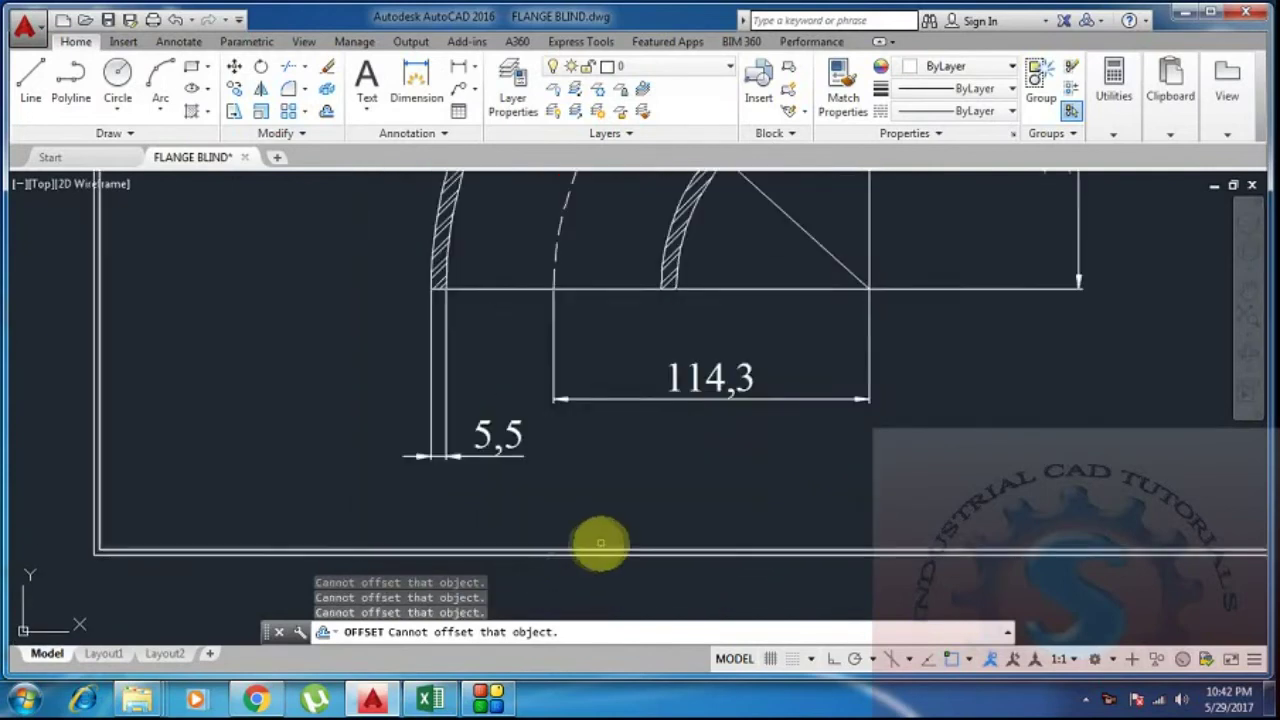
pyautogui.press('Escape')
pyautogui.press('Escape')
pyautogui.scroll(-8, 590, 420)
pyautogui.scroll(5, 560, 343)
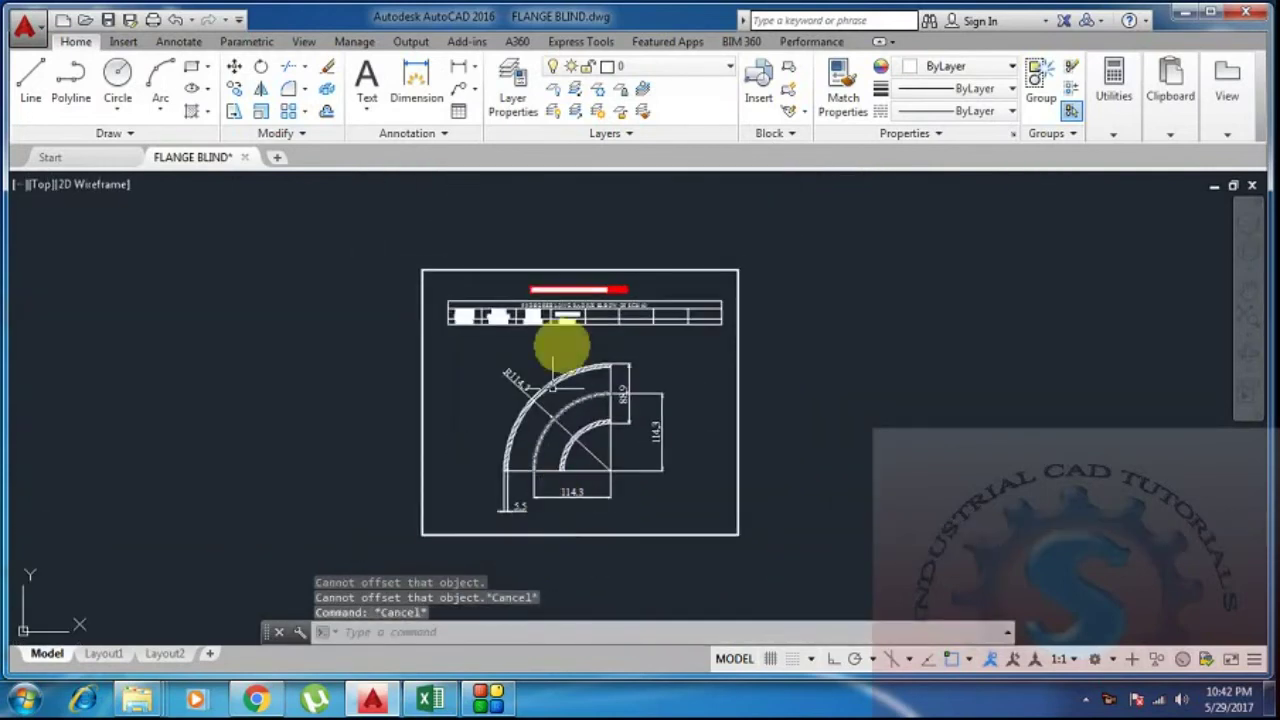
# Create a multiline text box below the elbow and type the note '90 DEGREE ELBOW LONG'
pyautogui.write('m')
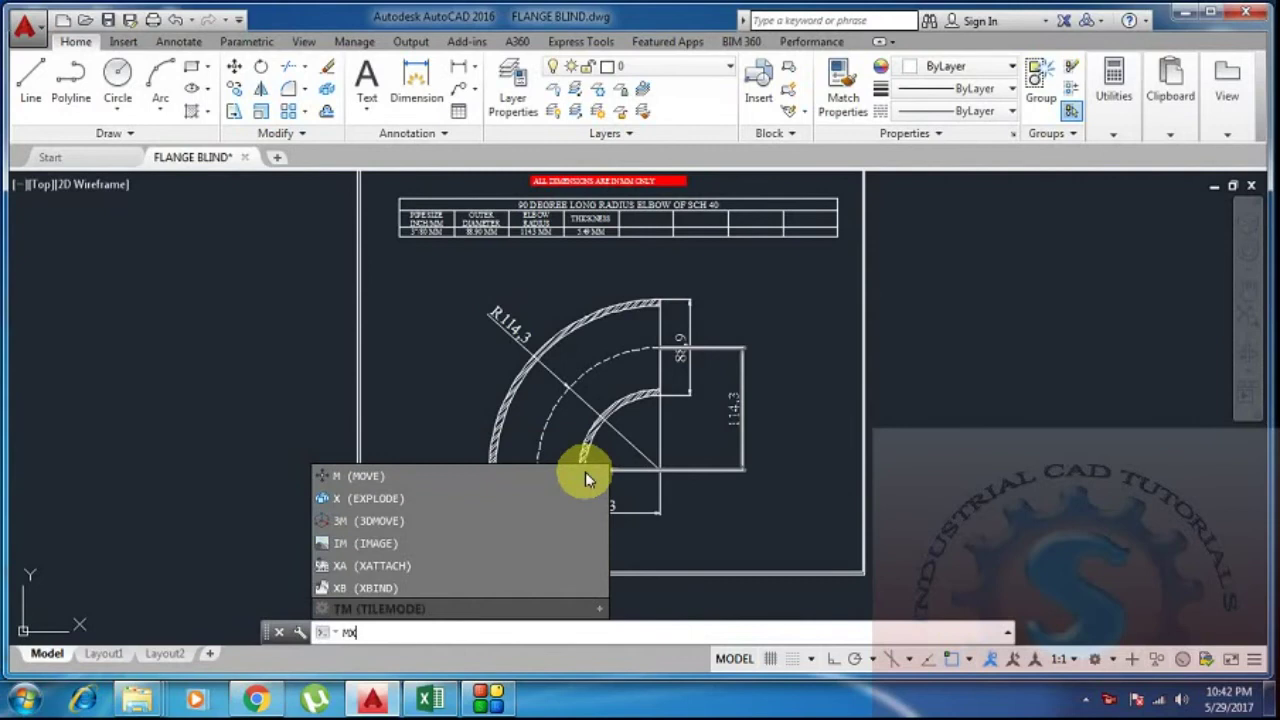
pyautogui.write('t')
pyautogui.press('BackSpace')
pyautogui.press('BackSpace')
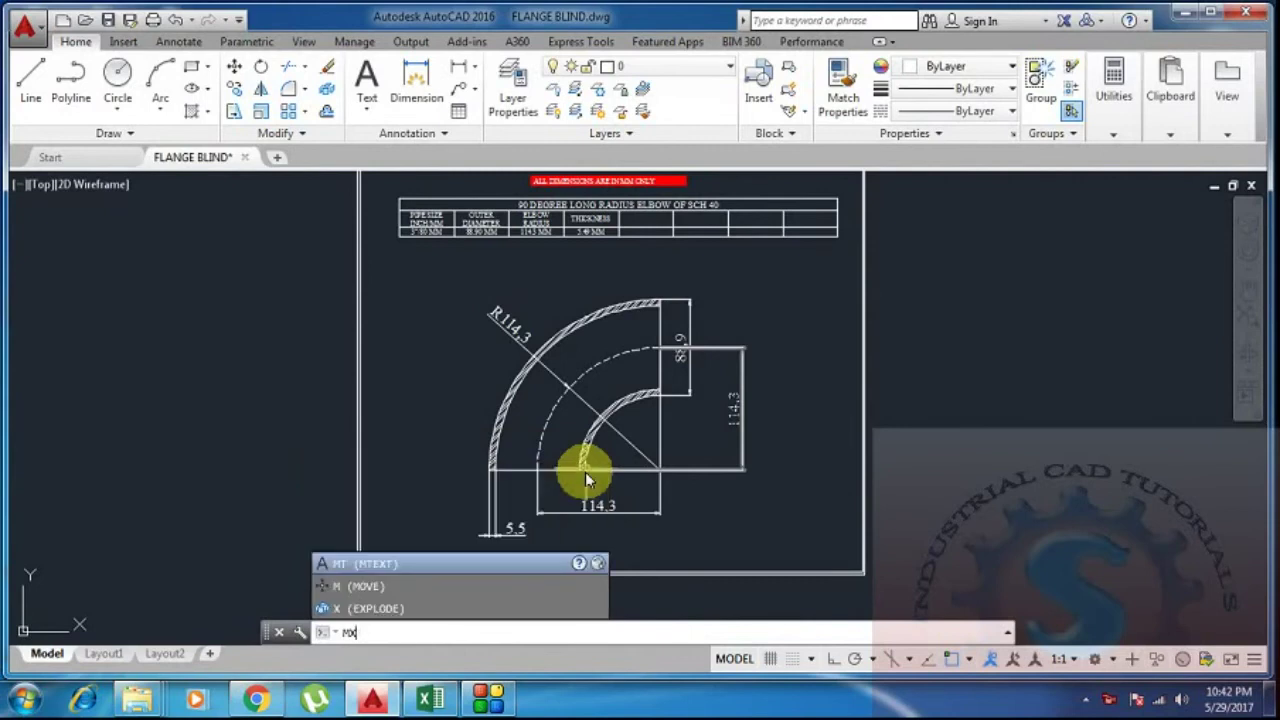
pyautogui.write('text')
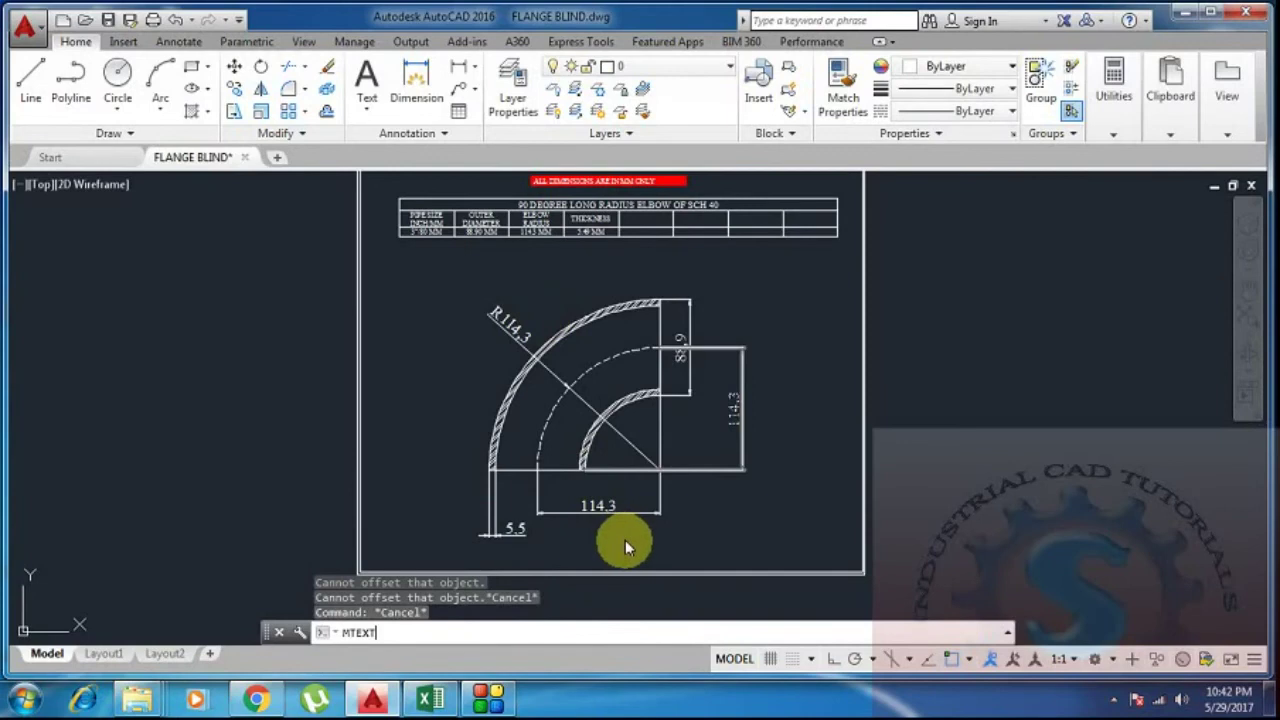
pyautogui.press('Return')
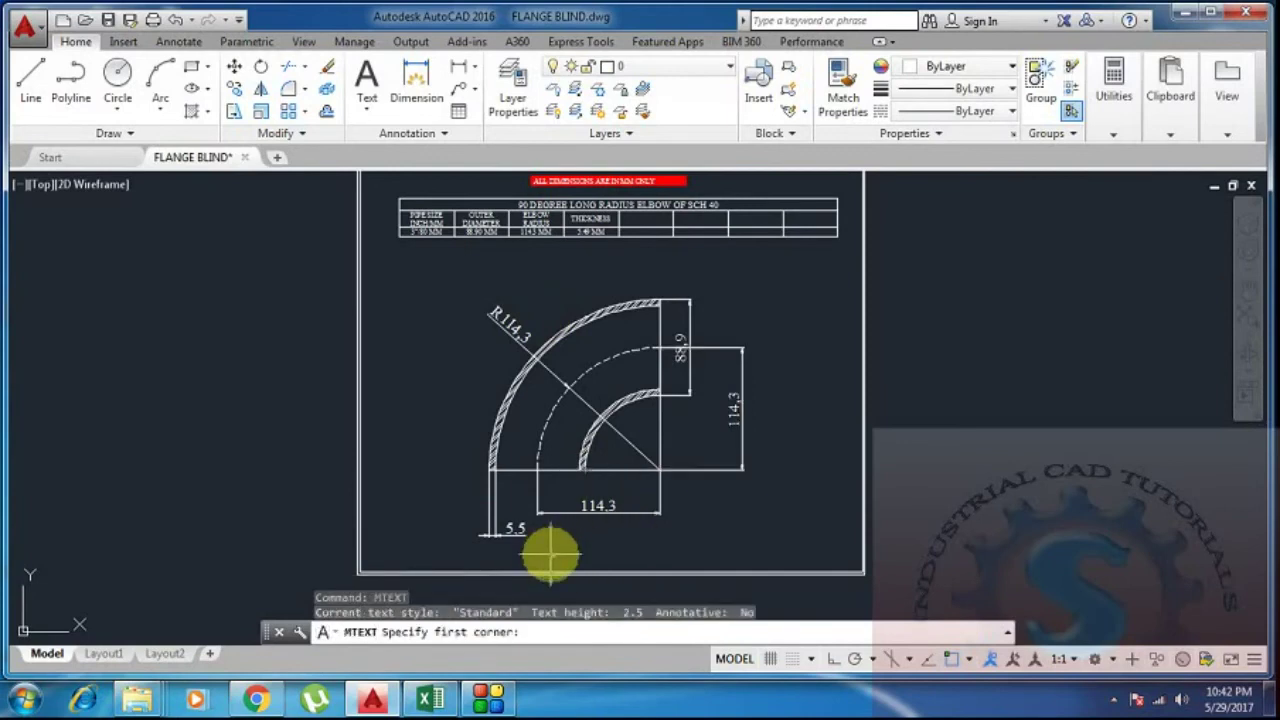
pyautogui.scroll(4, 550, 552)
pyautogui.click(520, 480)
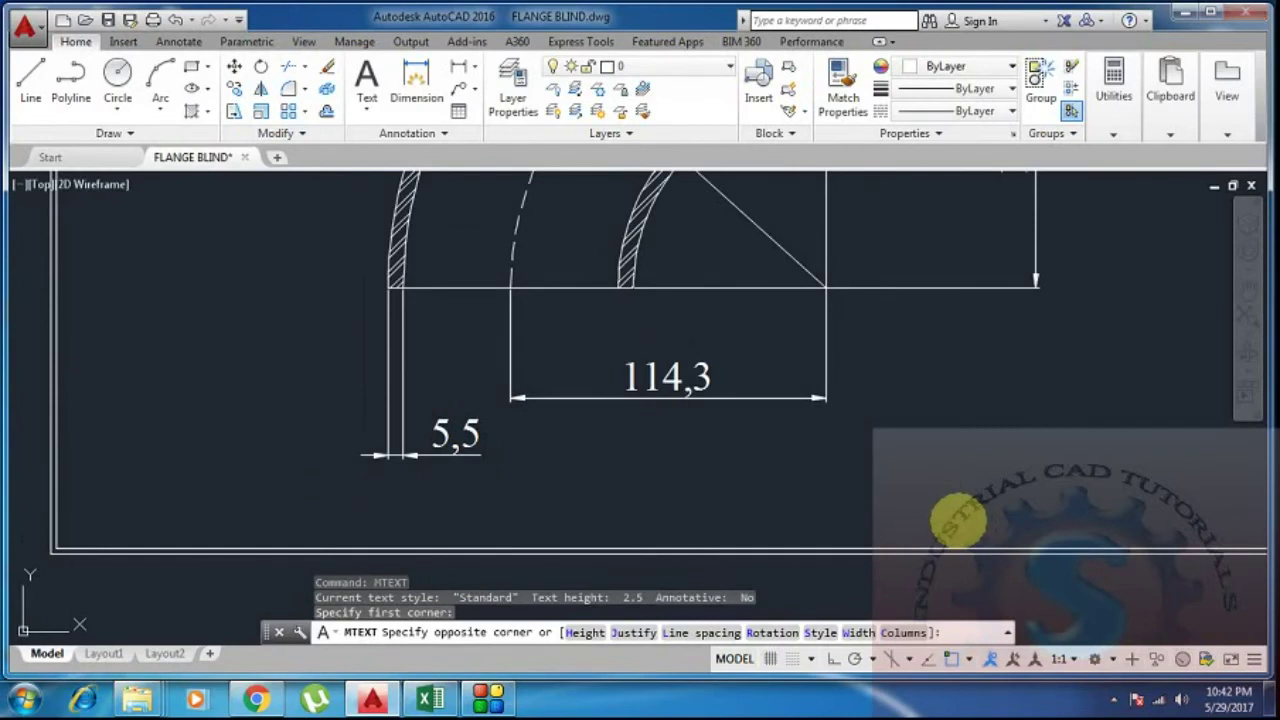
pyautogui.click(956, 518)
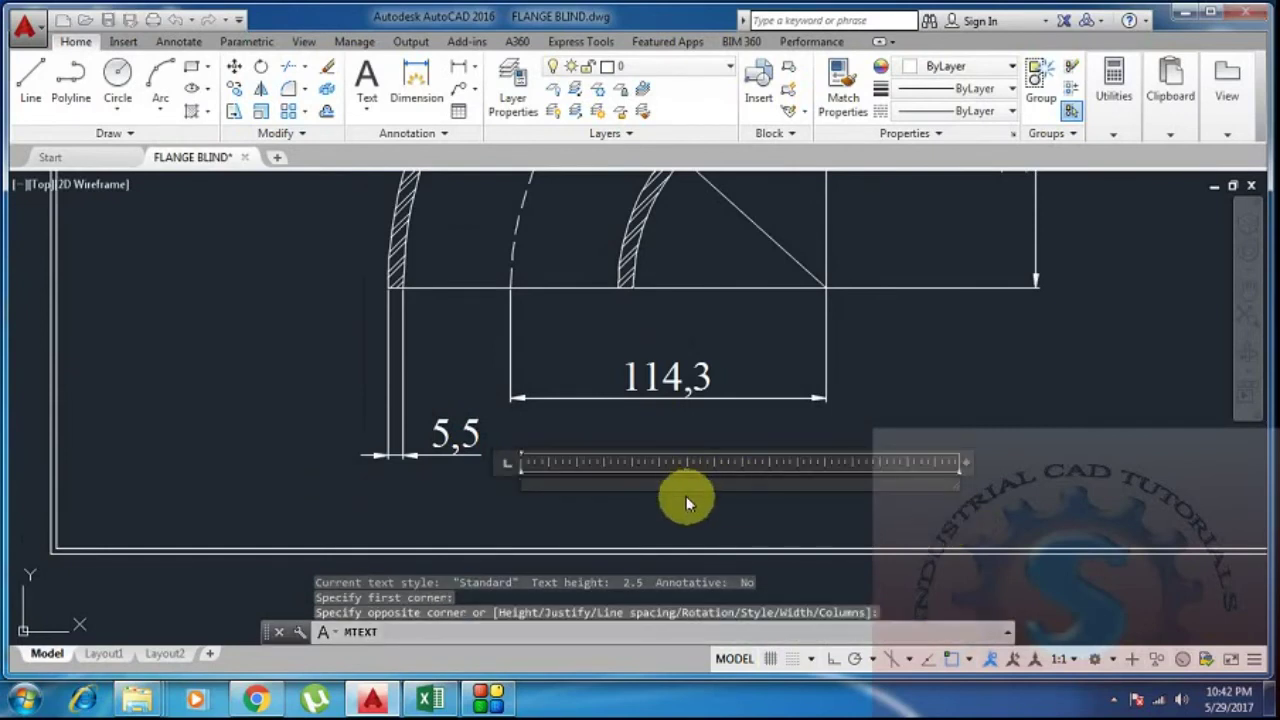
pyautogui.write('90 DEGREE ELOB')
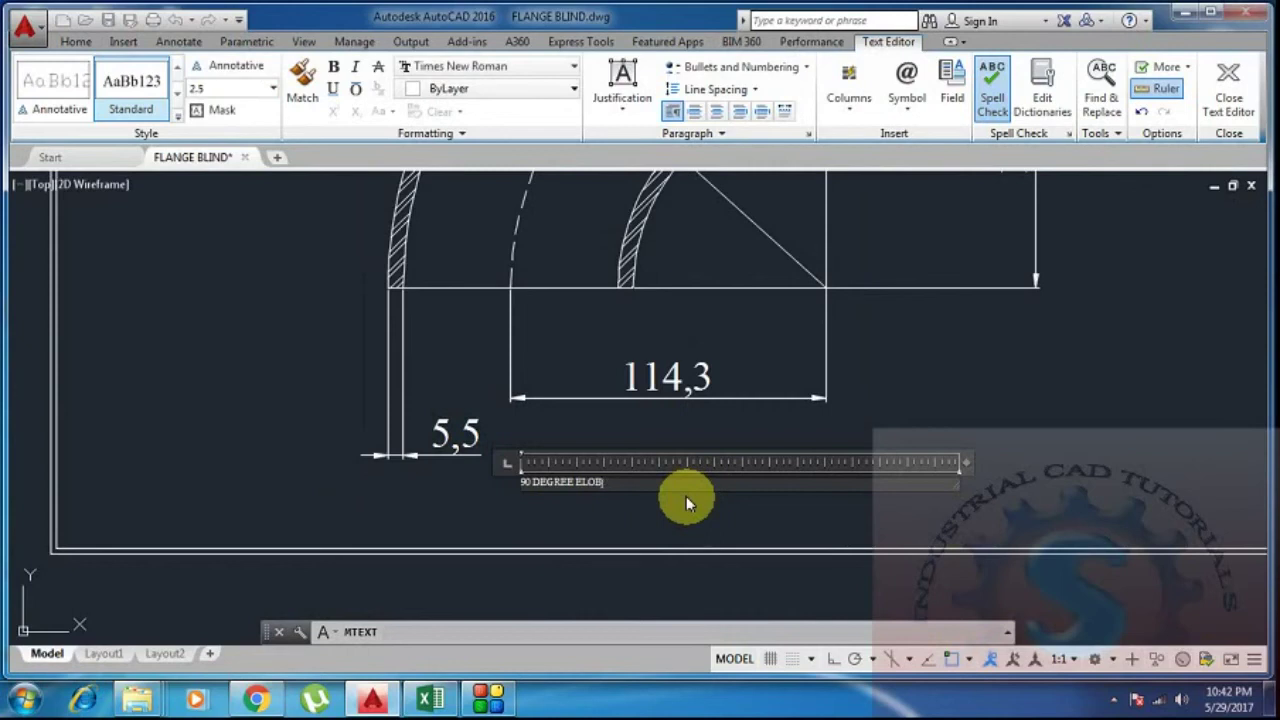
pyautogui.press('BackSpace')
pyautogui.press('BackSpace')
pyautogui.write('BOW LONG')
# Underline the note text, set its height to 6, and commit it
pyautogui.moveTo(714, 486); pyautogui.dragTo(409, 480)
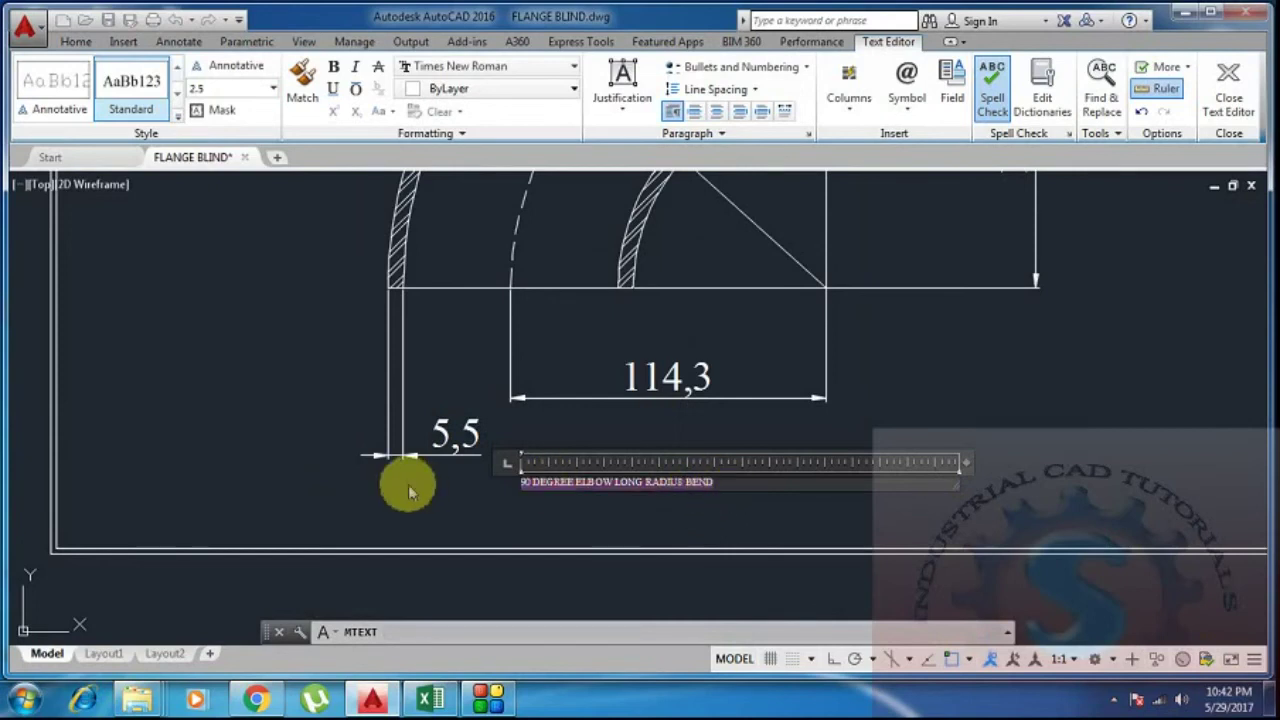
pyautogui.click(333, 89)
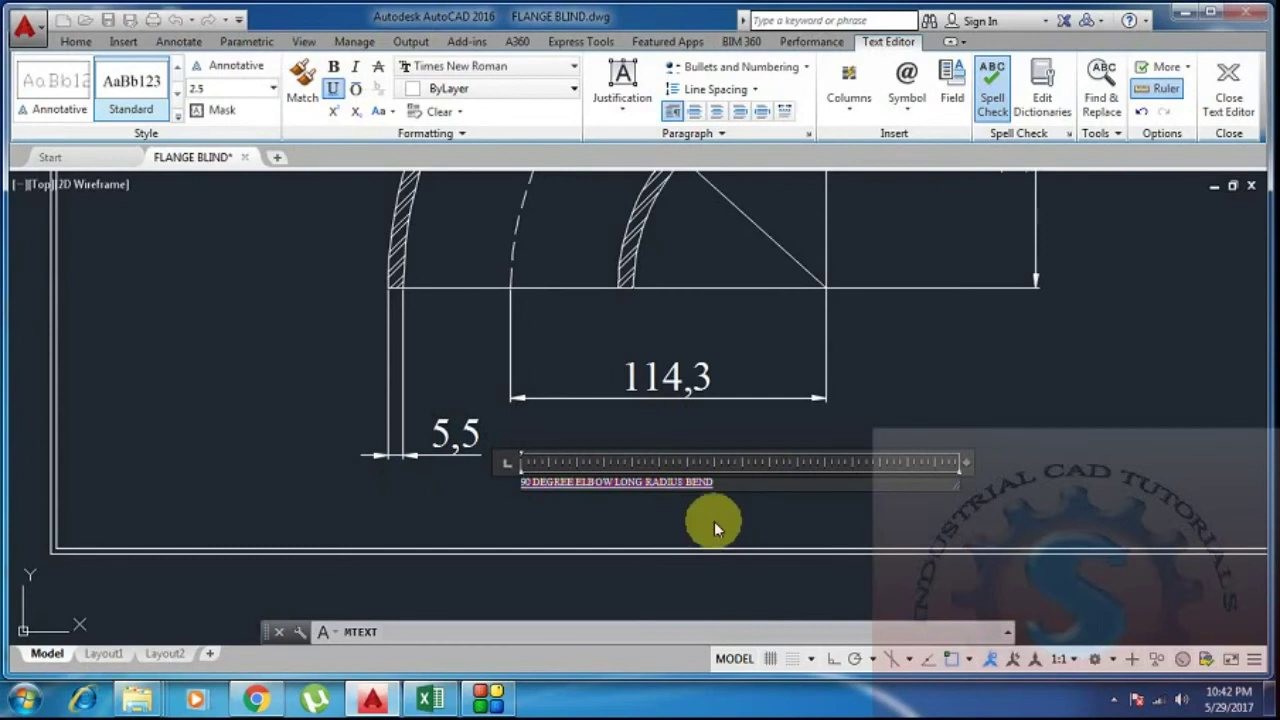
pyautogui.scroll(4, 713, 520)
pyautogui.moveTo(724, 502); pyautogui.dragTo(819, 431, button='middle')
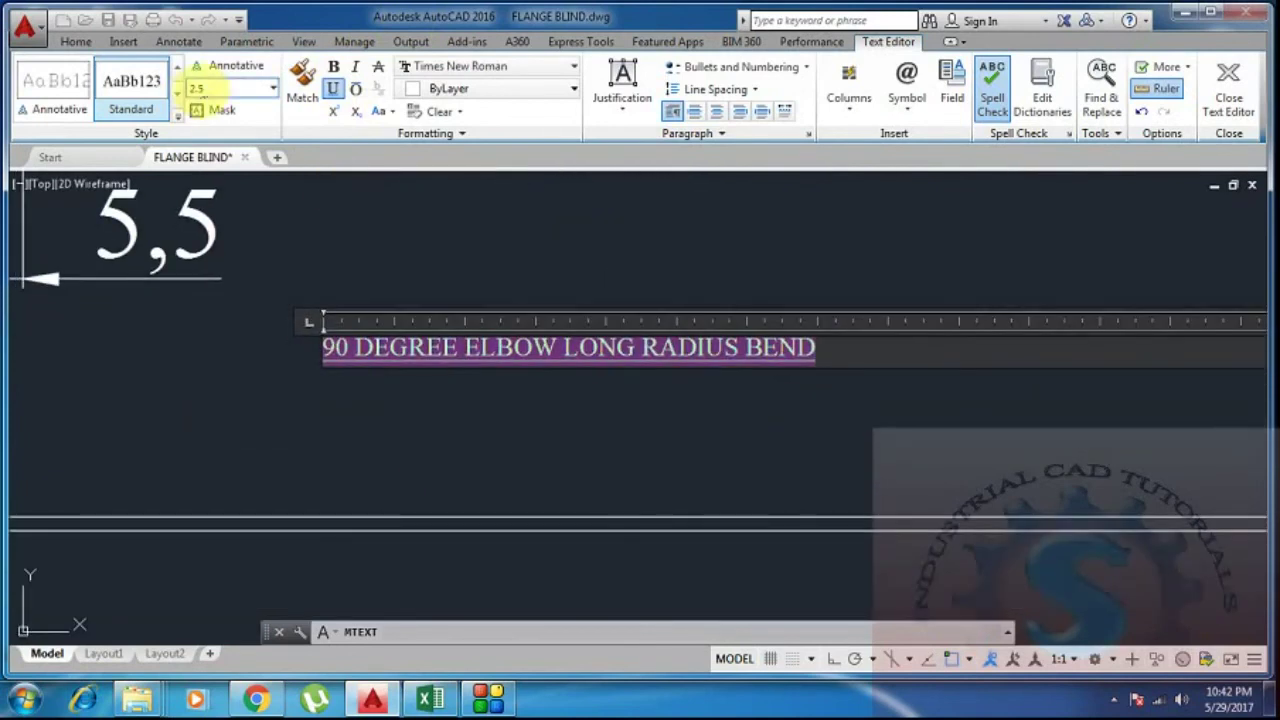
pyautogui.click(274, 90)
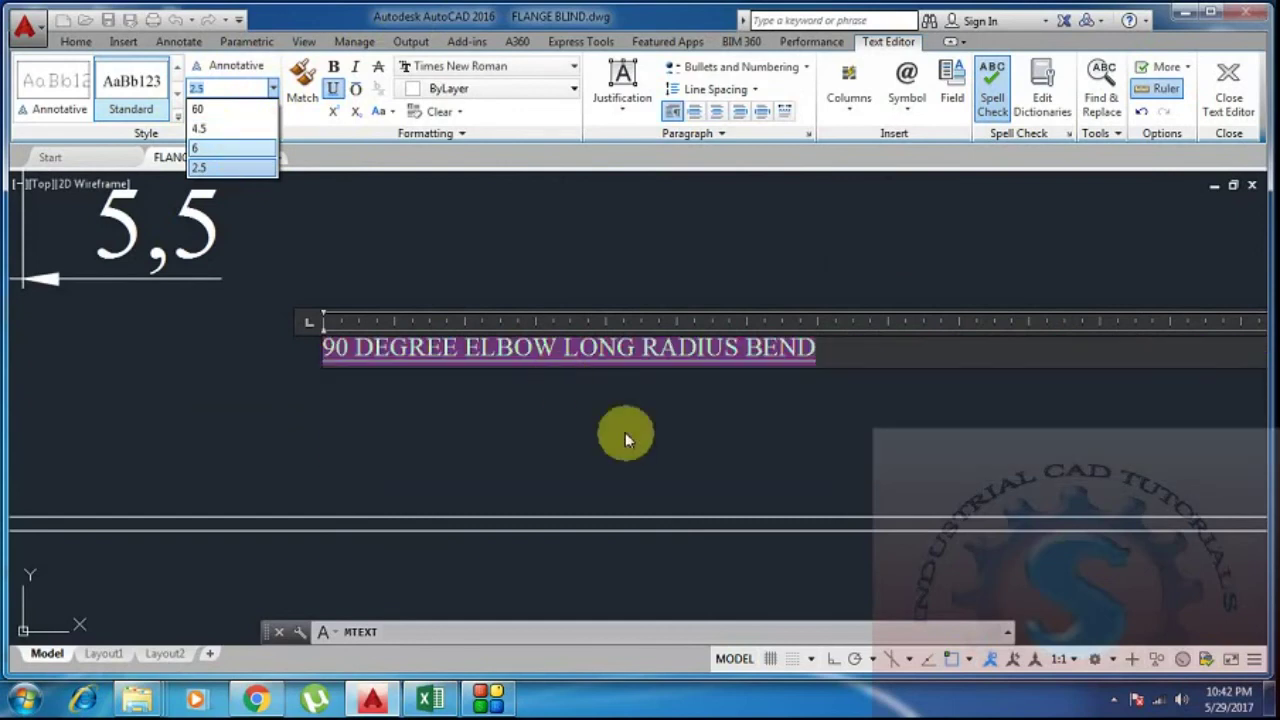
pyautogui.press('Return')
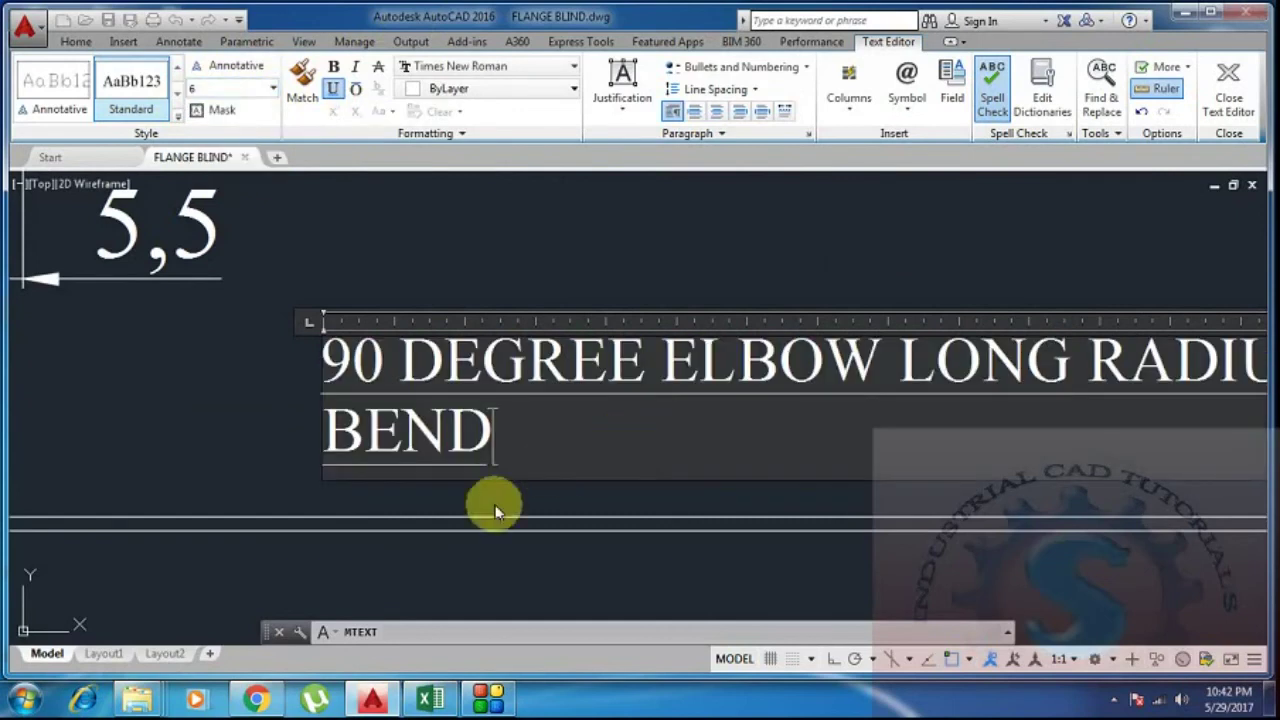
pyautogui.click(500, 492)
pyautogui.scroll(-6, 580, 455)
pyautogui.scroll(3, 590, 457)
pyautogui.scroll(-1, 610, 470)
pyautogui.scroll(-2, 585, 485)
pyautogui.scroll(-1, 600, 480)
pyautogui.scroll(1, 690, 472)
# Move the elbow, its dimensions and note (14 objects) up toward the specification table
pyautogui.write('M')
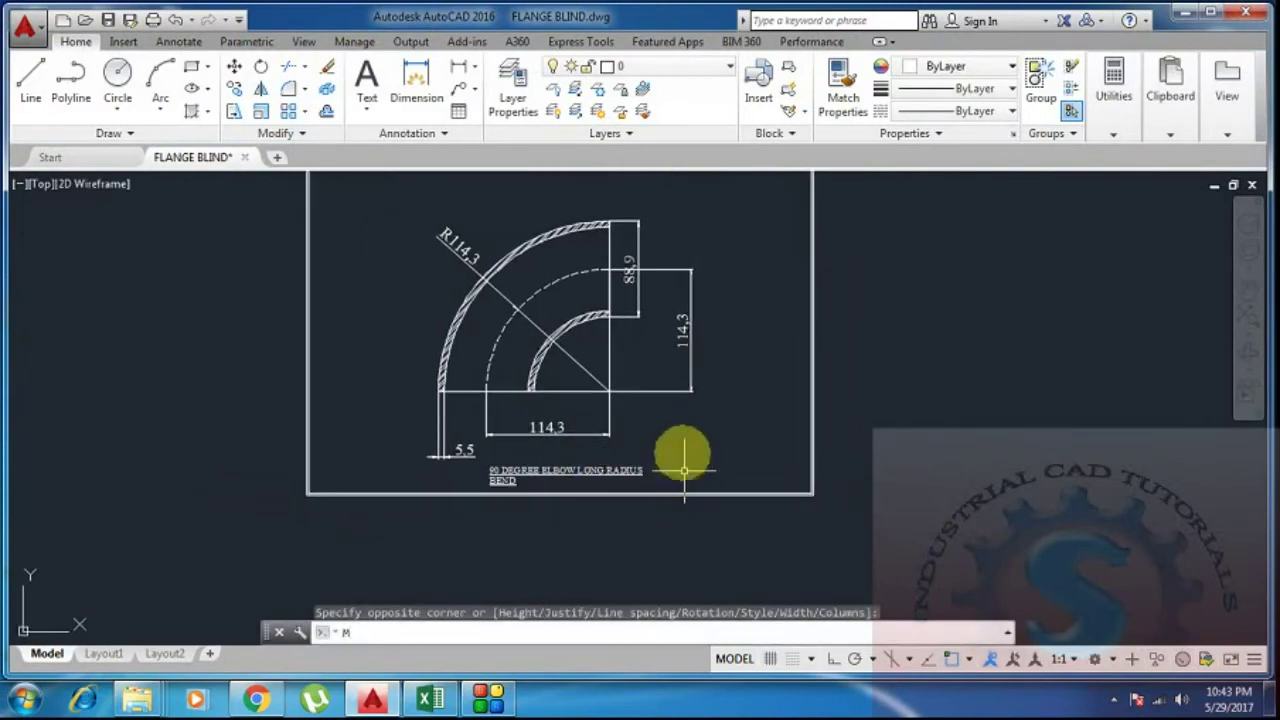
pyautogui.press('Return')
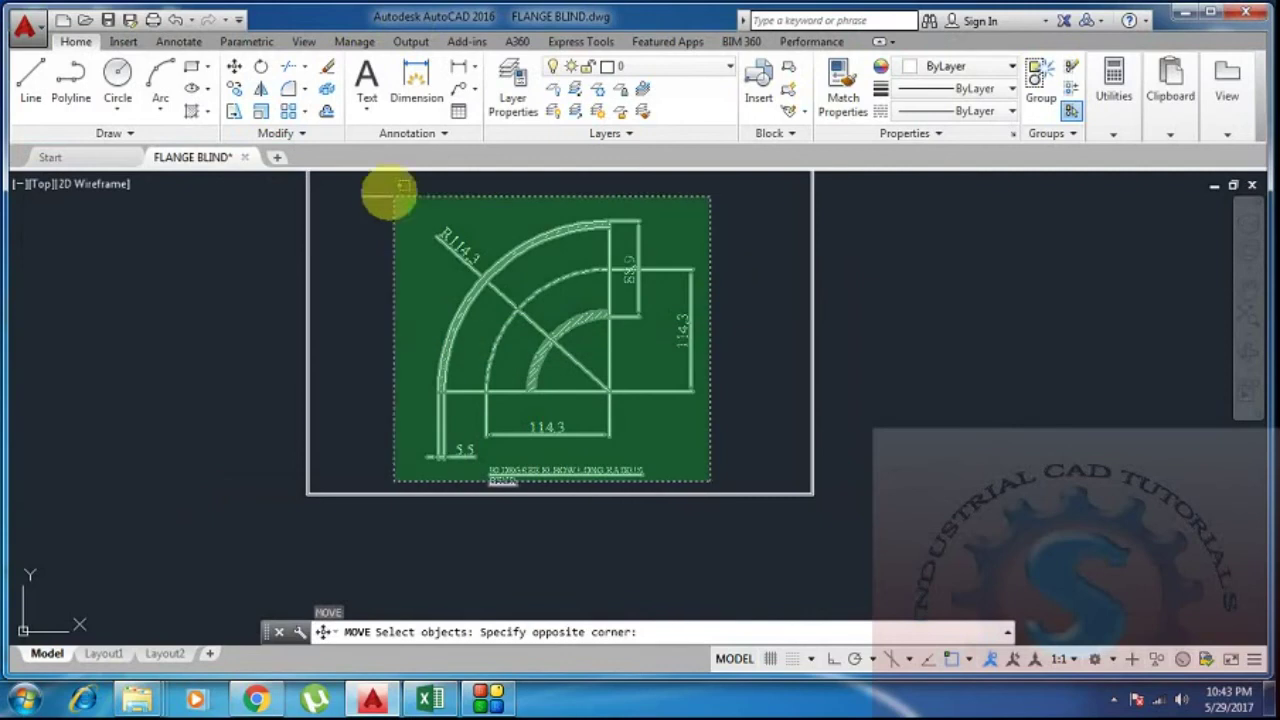
pyautogui.click(363, 198)
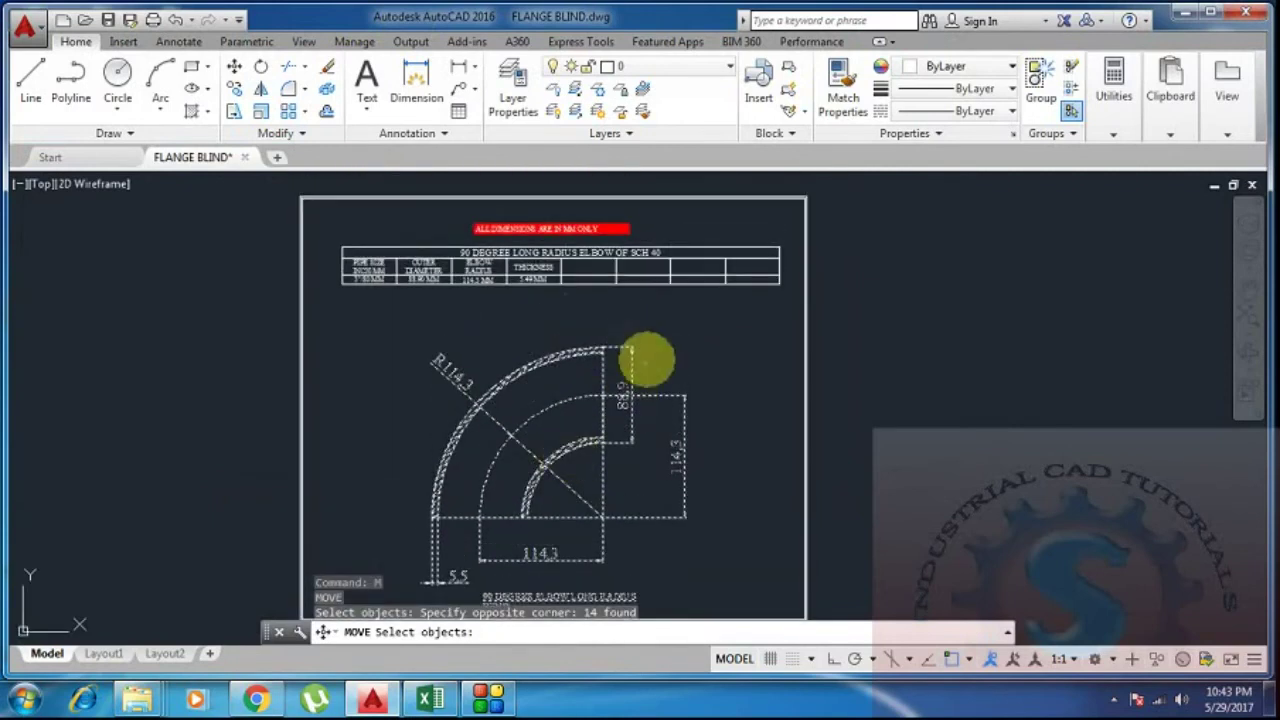
pyautogui.press('Return')
pyautogui.click(601, 340)
pyautogui.scroll(3, 601, 335)
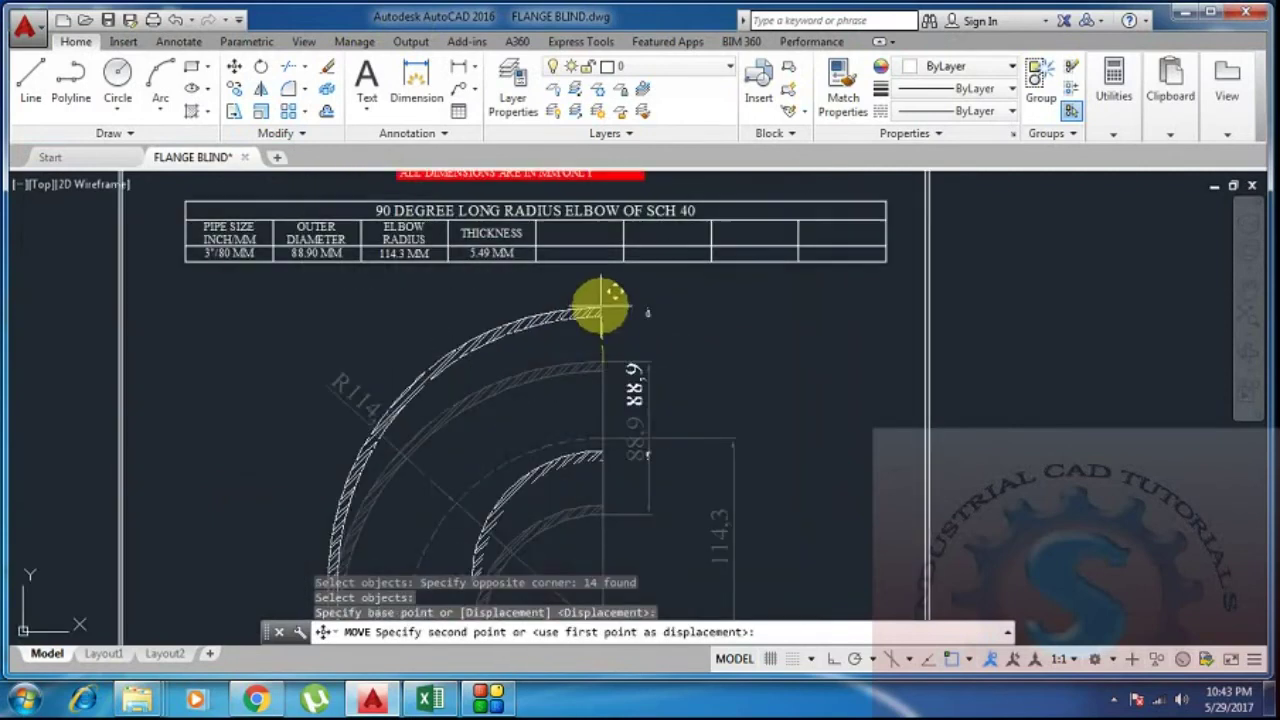
pyautogui.scroll(-4, 601, 340)
pyautogui.scroll(4, 637, 409)
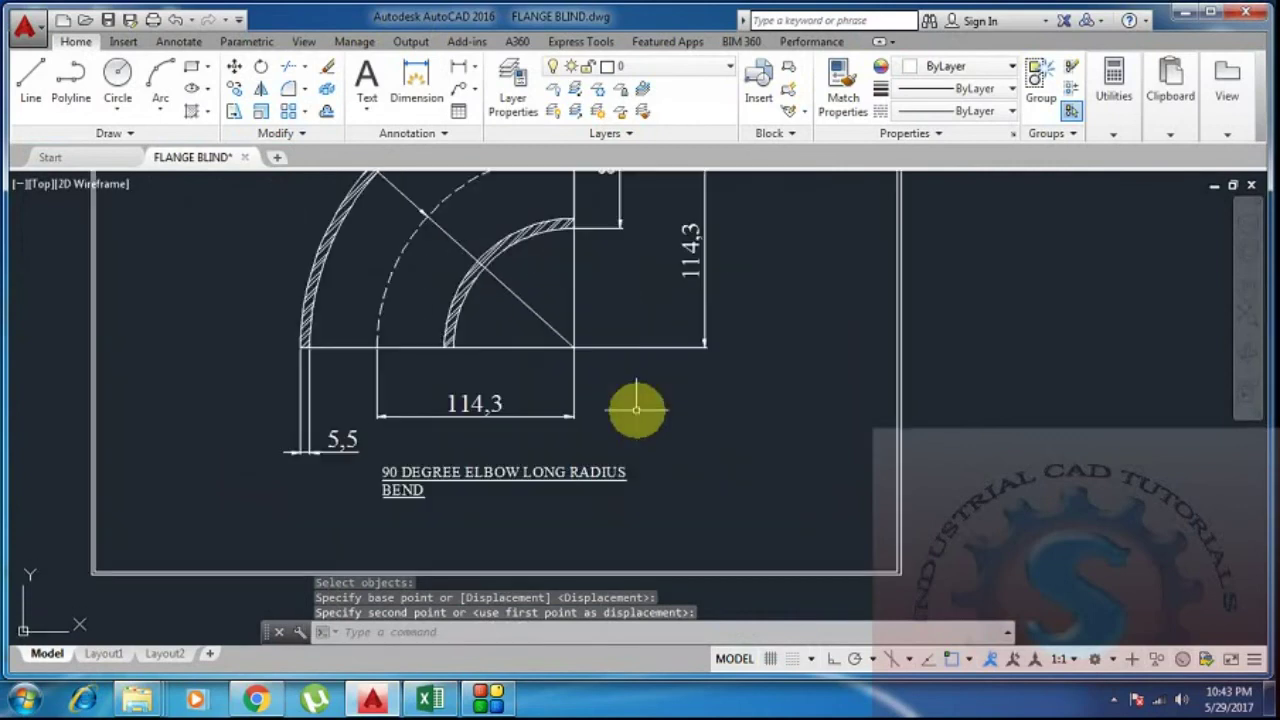
pyautogui.scroll(2, 529, 480)
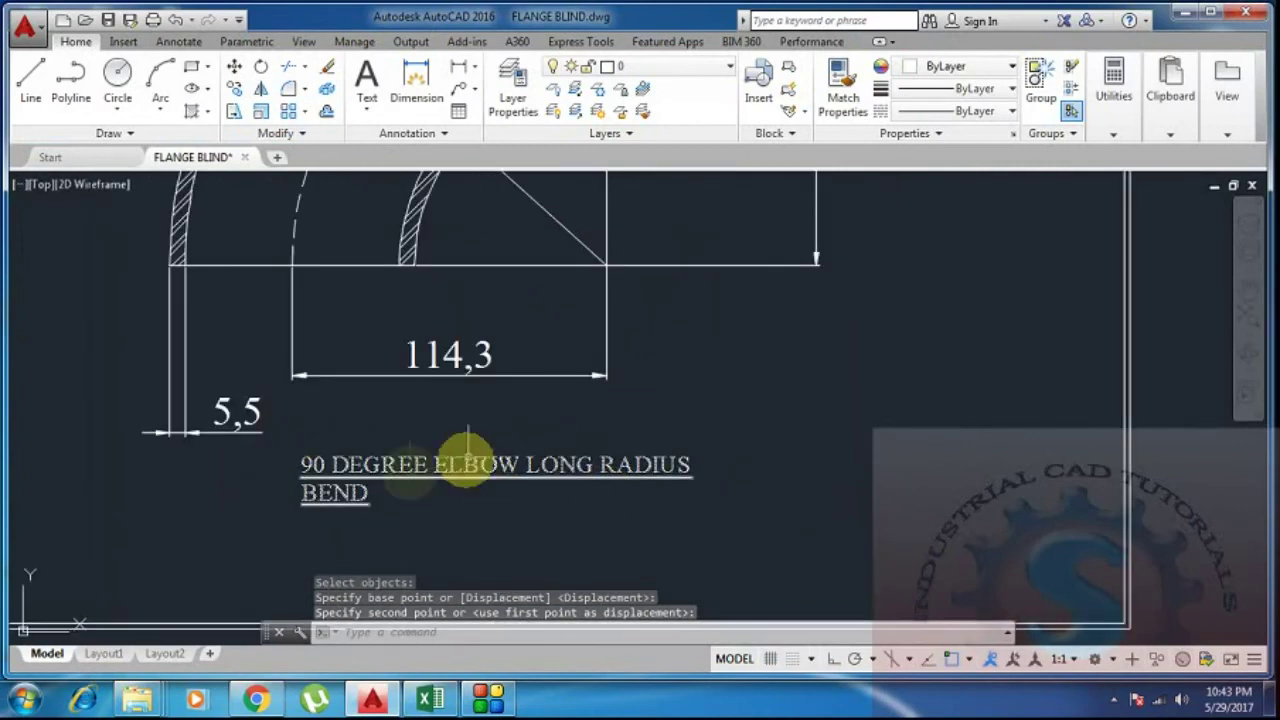
pyautogui.scroll(-4, 590, 490)
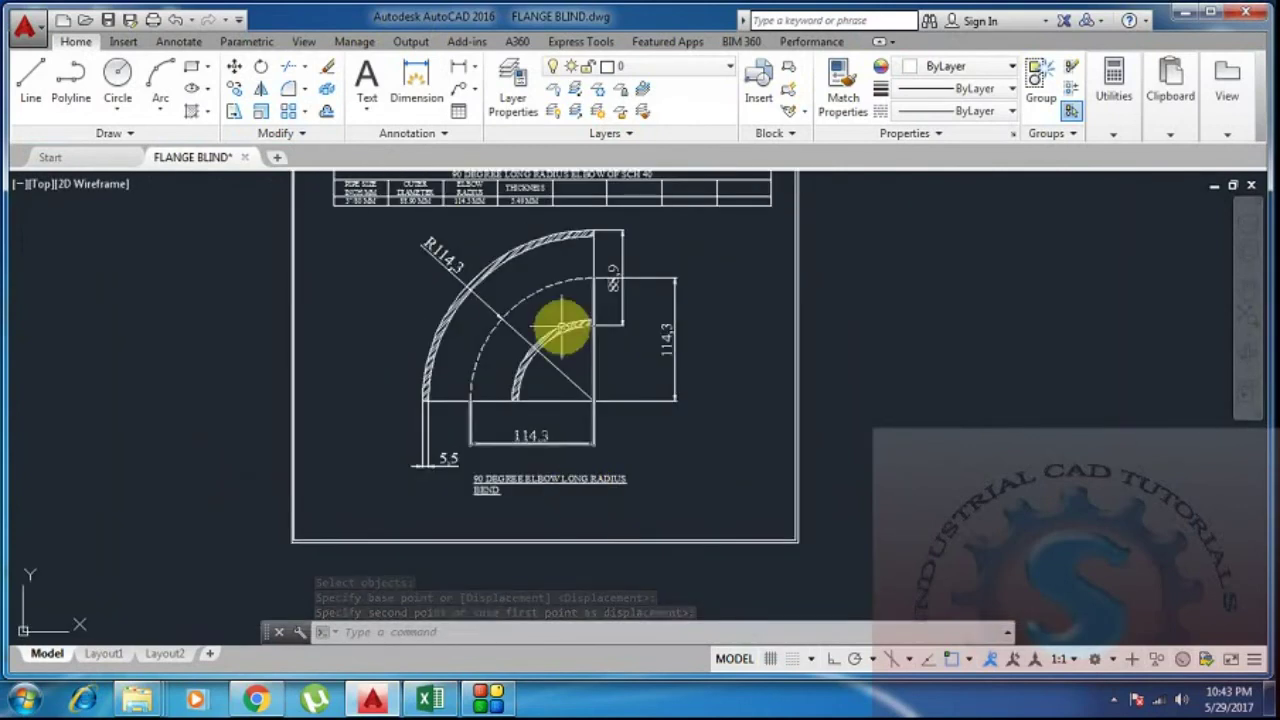
pyautogui.scroll(2, 640, 371)
pyautogui.scroll(2, 481, 241)
# Add a 90° angular dimension between the vertical and bottom horizontal lines, inside the bend
pyautogui.click(475, 66)
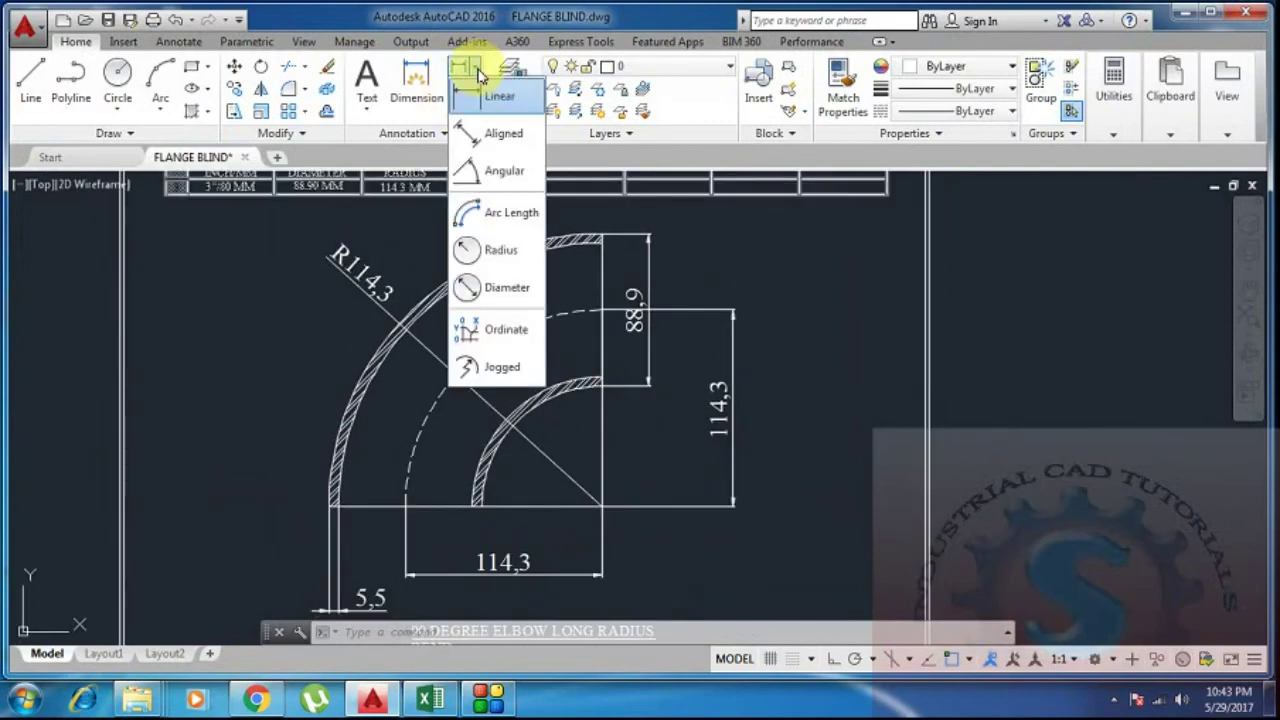
pyautogui.click(527, 173)
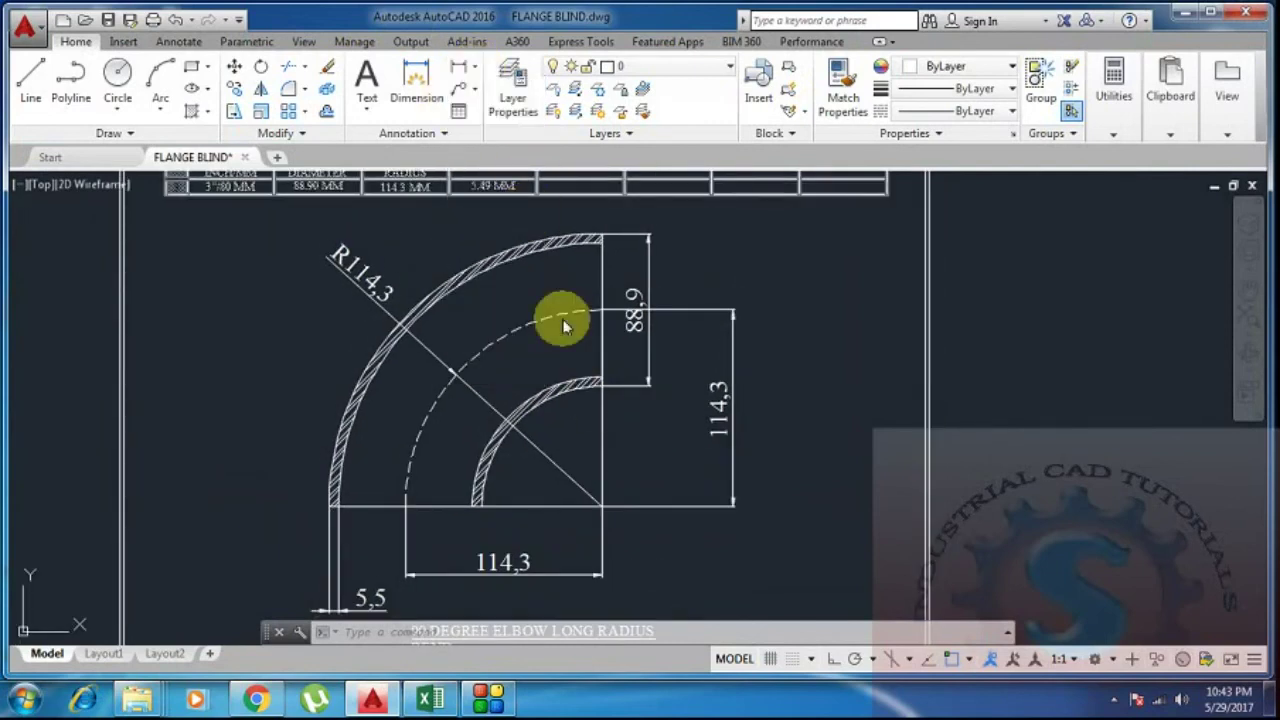
pyautogui.click(600, 435)
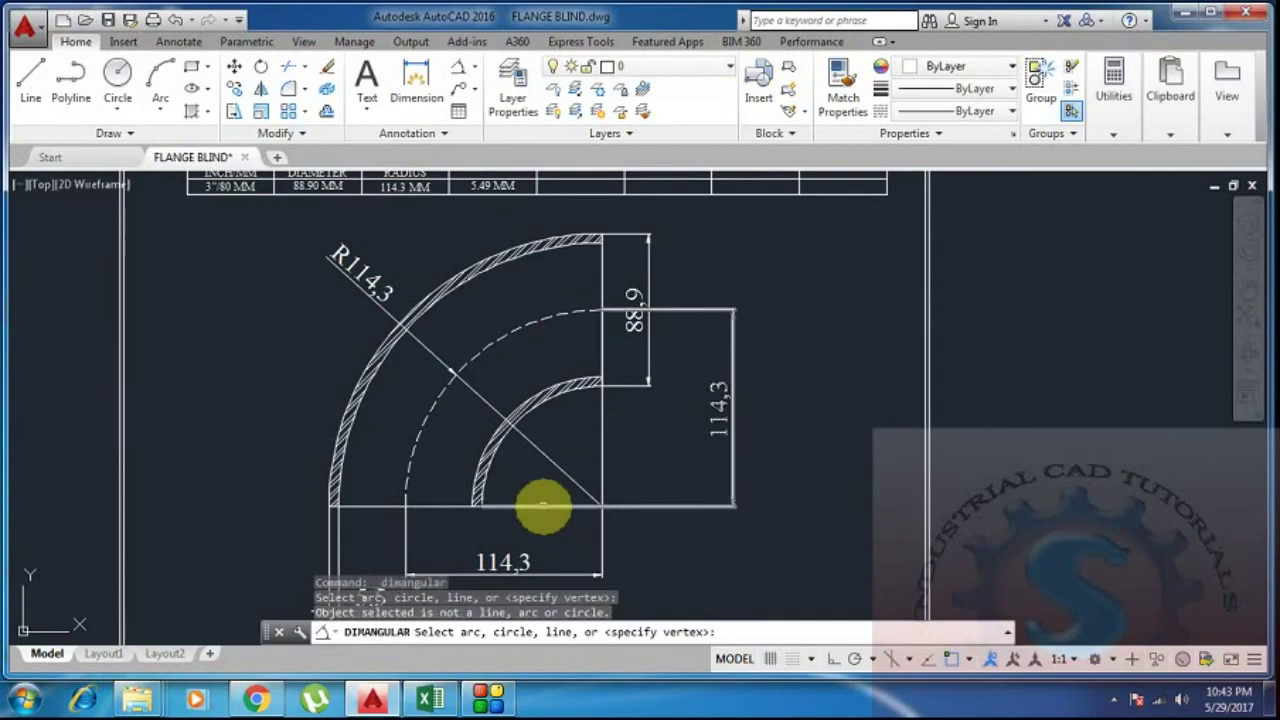
pyautogui.click(554, 494)
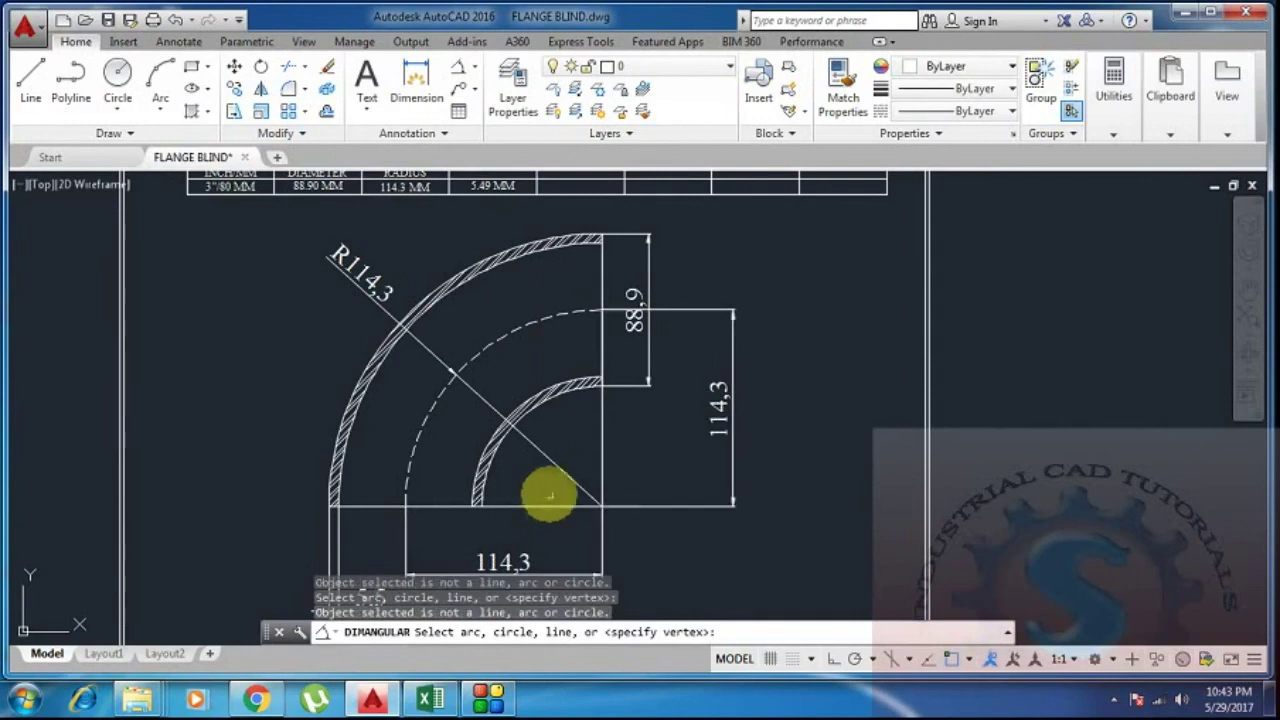
pyautogui.click(464, 66)
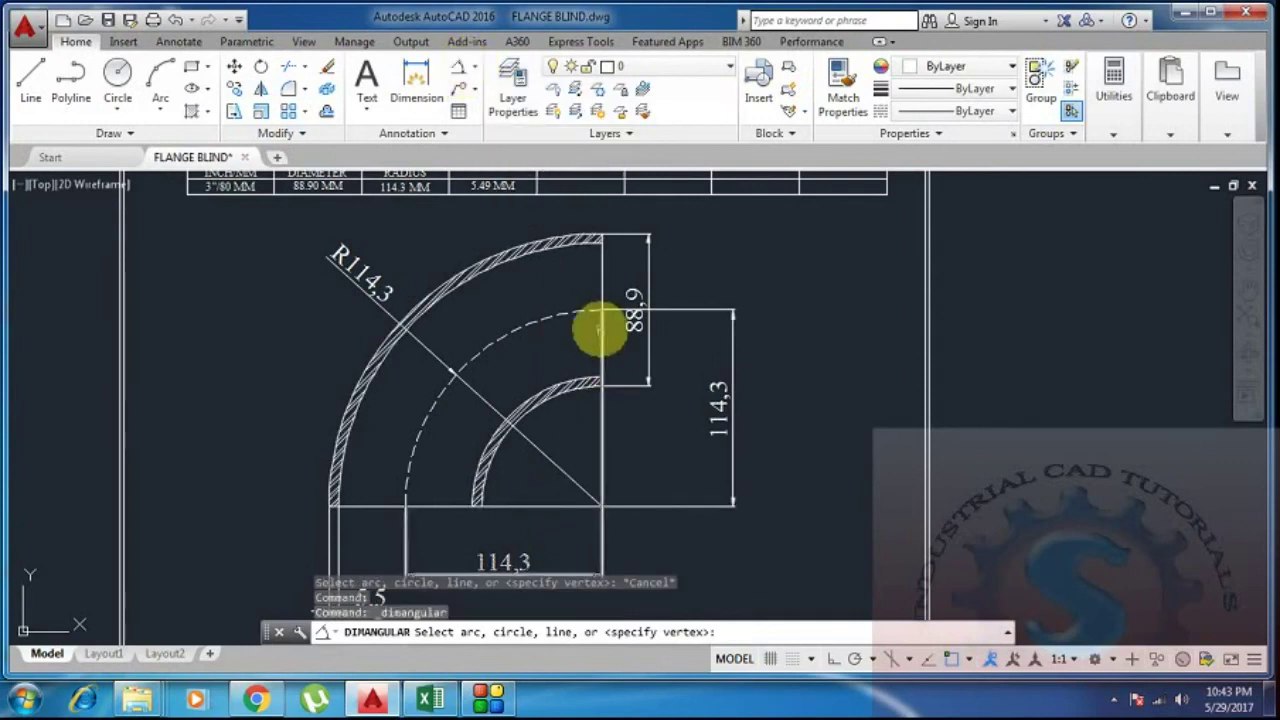
pyautogui.click(600, 298)
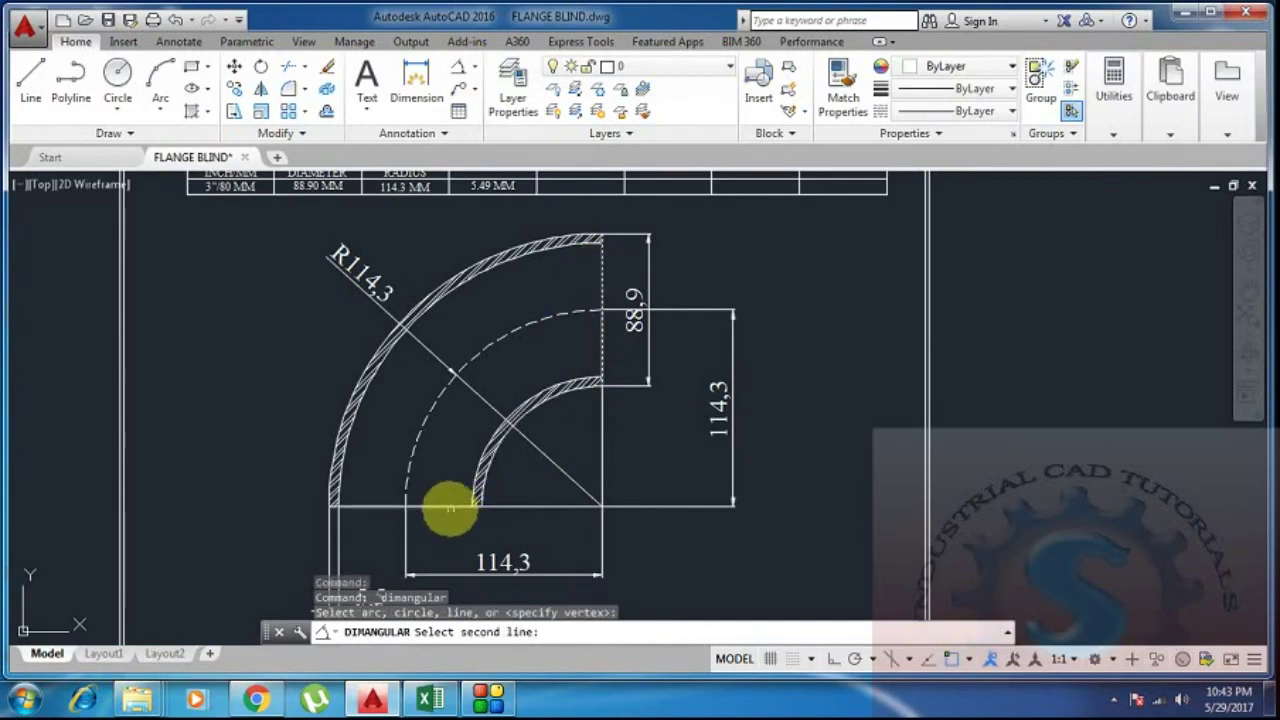
pyautogui.click(365, 507)
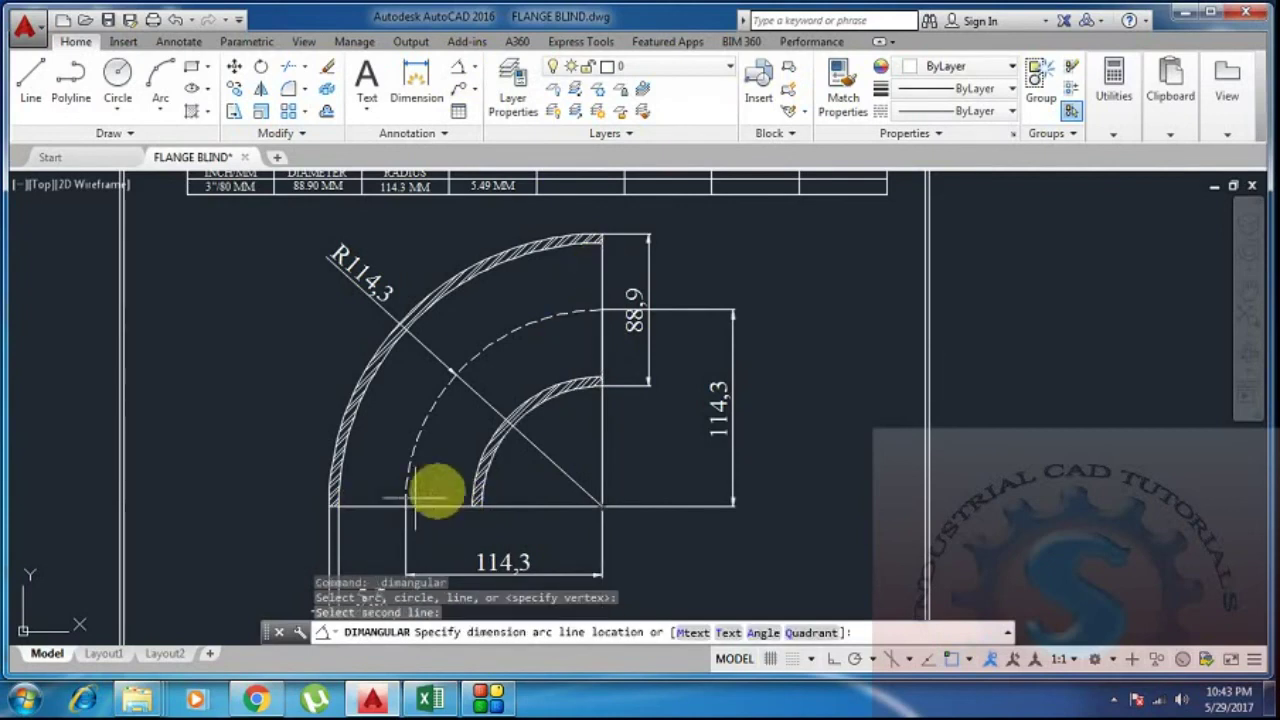
pyautogui.click(466, 423)
# Pan and zoom to review the whole drawing inside the double border
pyautogui.scroll(-5, 471, 463)
pyautogui.scroll(5, 469, 533)
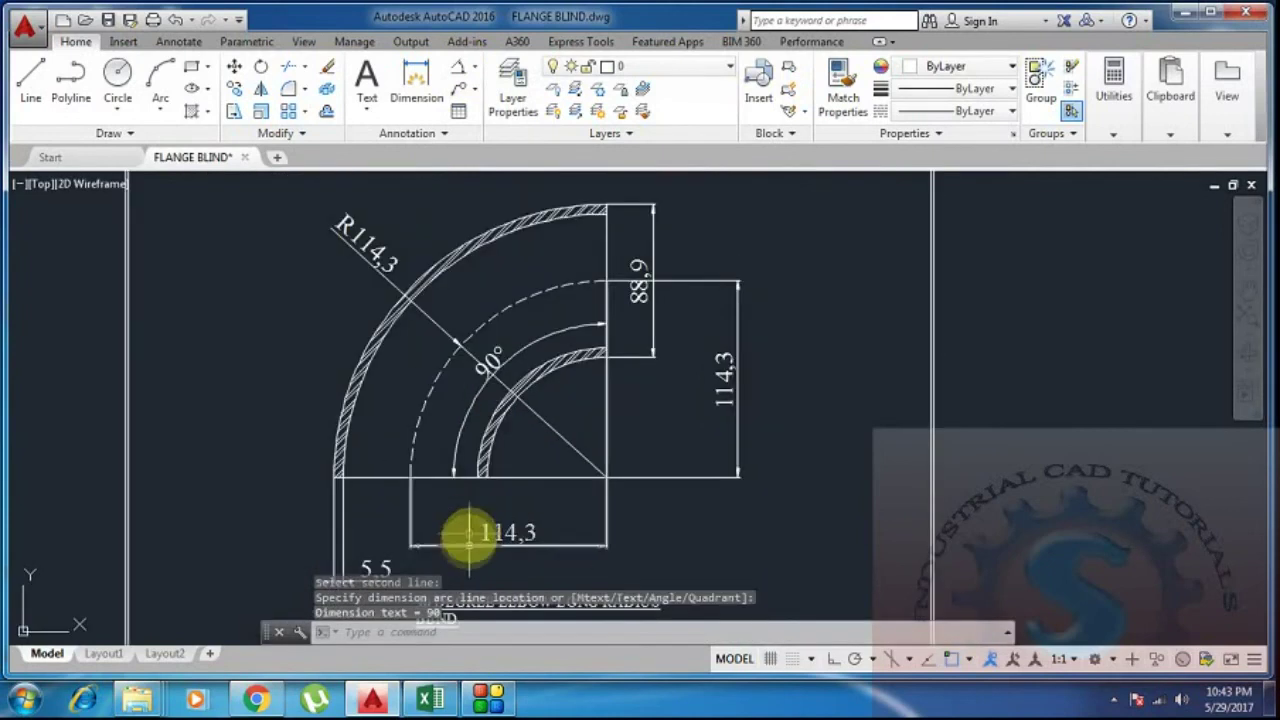
pyautogui.scroll(2, 354, 294)
pyautogui.scroll(-4, 354, 314)
pyautogui.moveTo(354, 314); pyautogui.dragTo(455, 290, button='middle')
pyautogui.scroll(4, 531, 437)
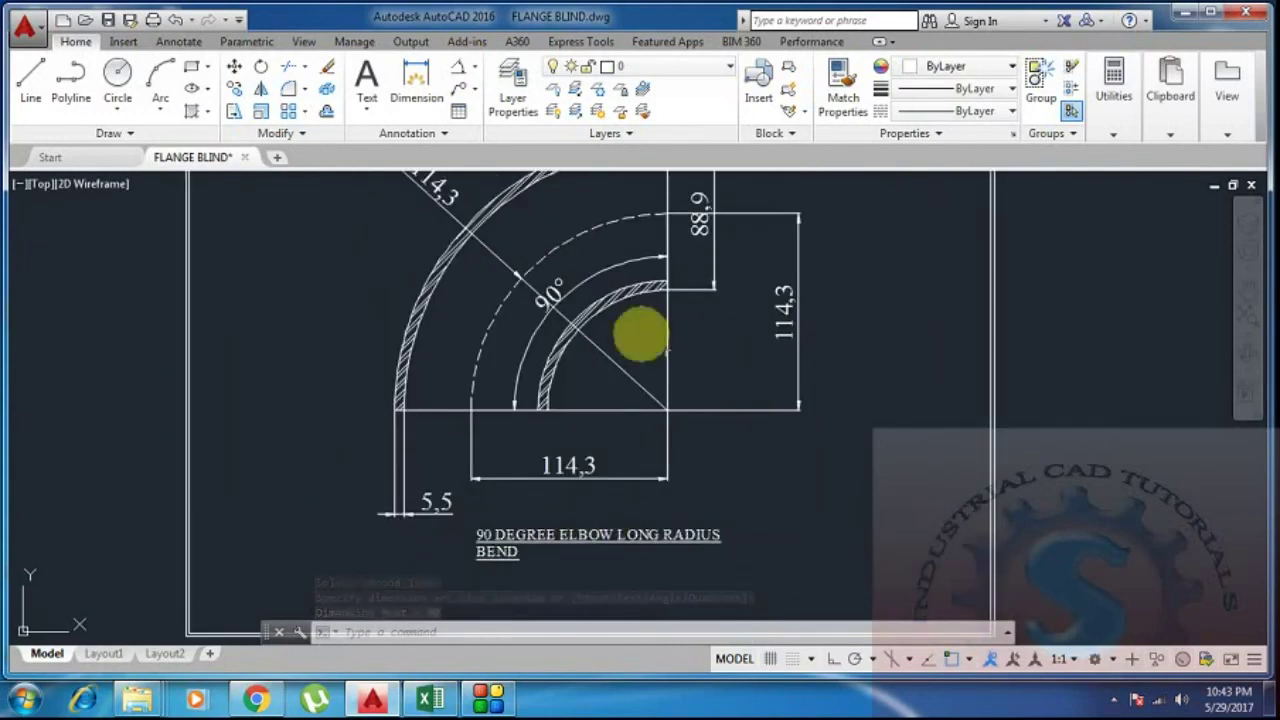
pyautogui.scroll(-2, 640, 335)
pyautogui.scroll(2, 634, 463)
pyautogui.scroll(-1, 622, 430)
pyautogui.scroll(1, 623, 471)
pyautogui.scroll(-2, 580, 300)
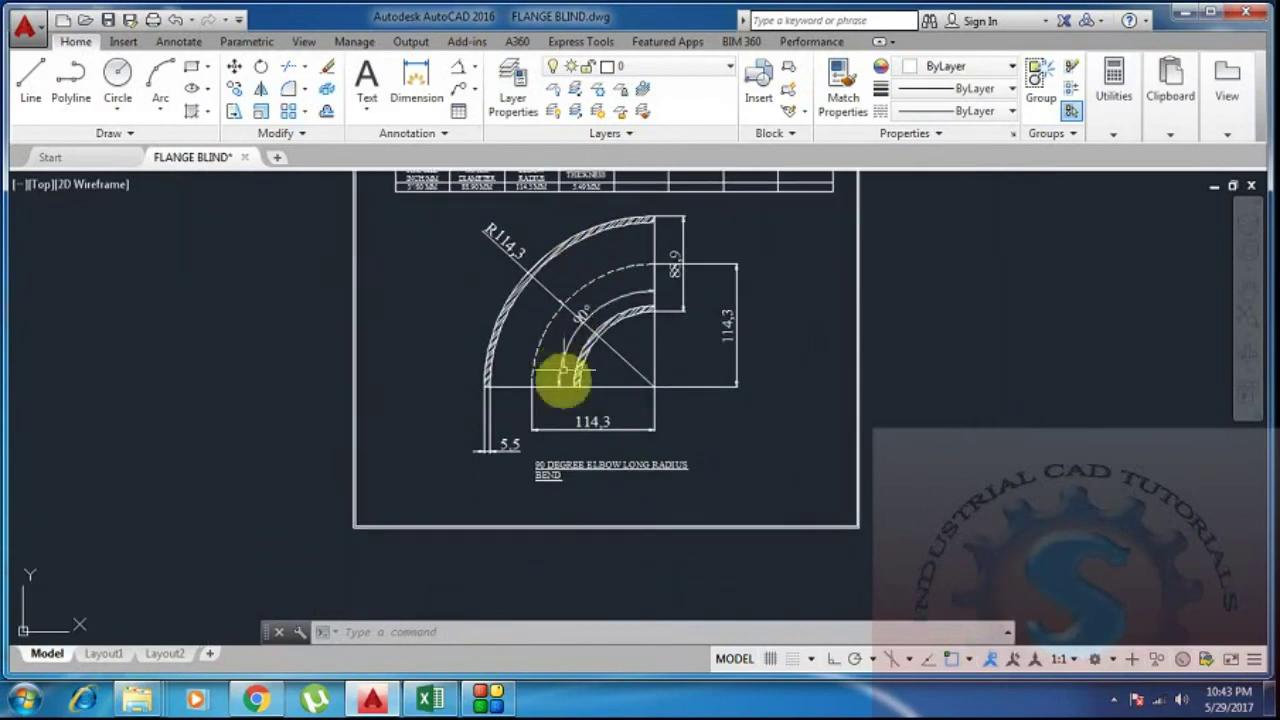
pyautogui.moveTo(563, 426); pyautogui.dragTo(560, 465, button='middle')
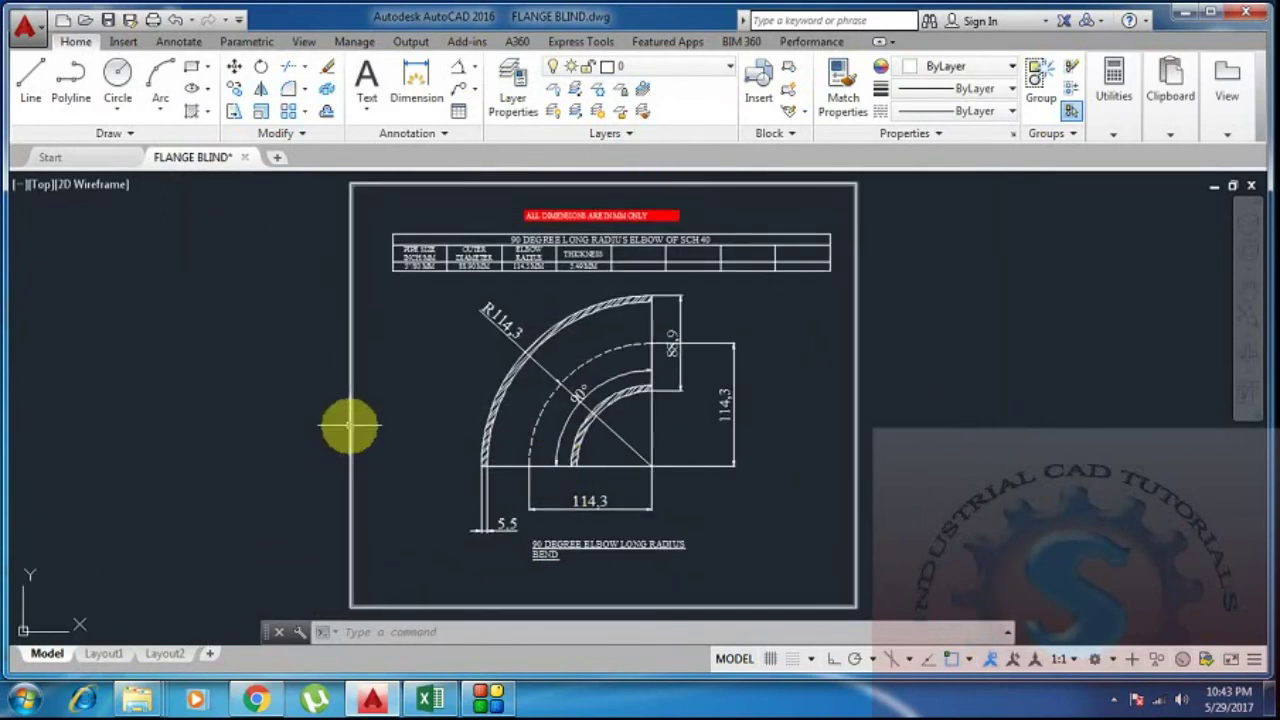